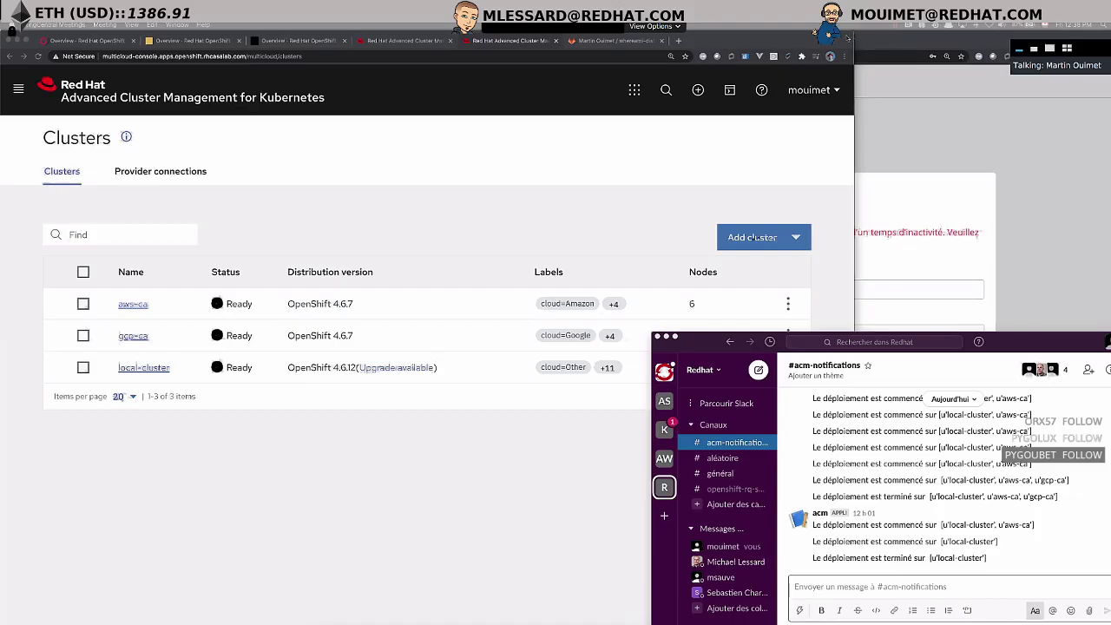
- Bring the ACM Clusters page with aws-ca, gcp-ca and local-cluster in front of Slack
drag(850, 39, 853, 63)
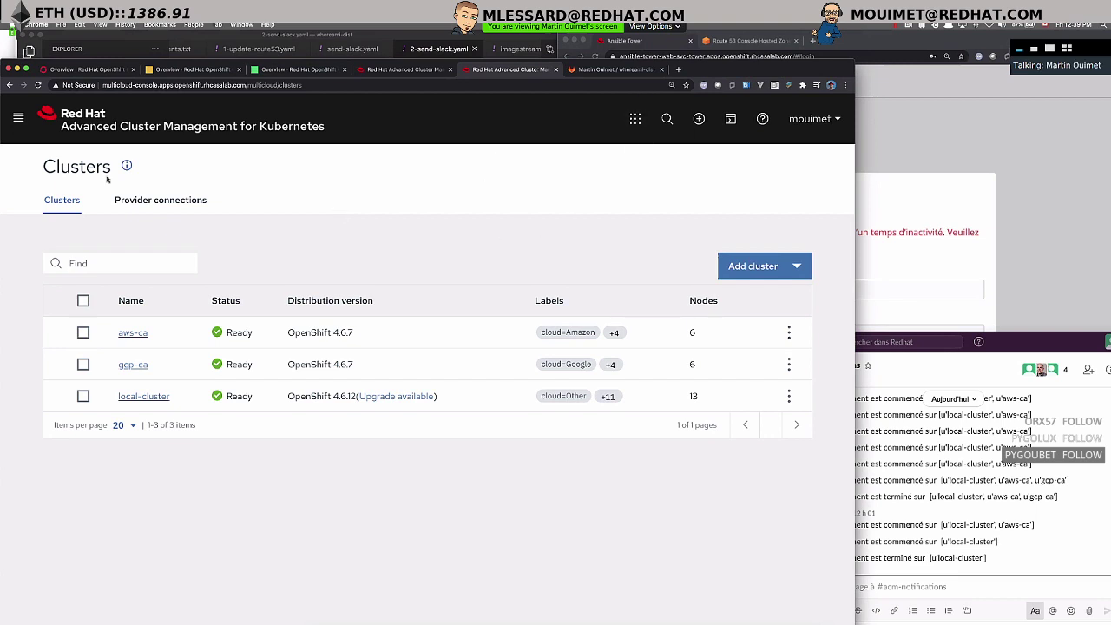
- Reload the Overview page and scroll through its cards to confirm three clusters
click(18, 118)
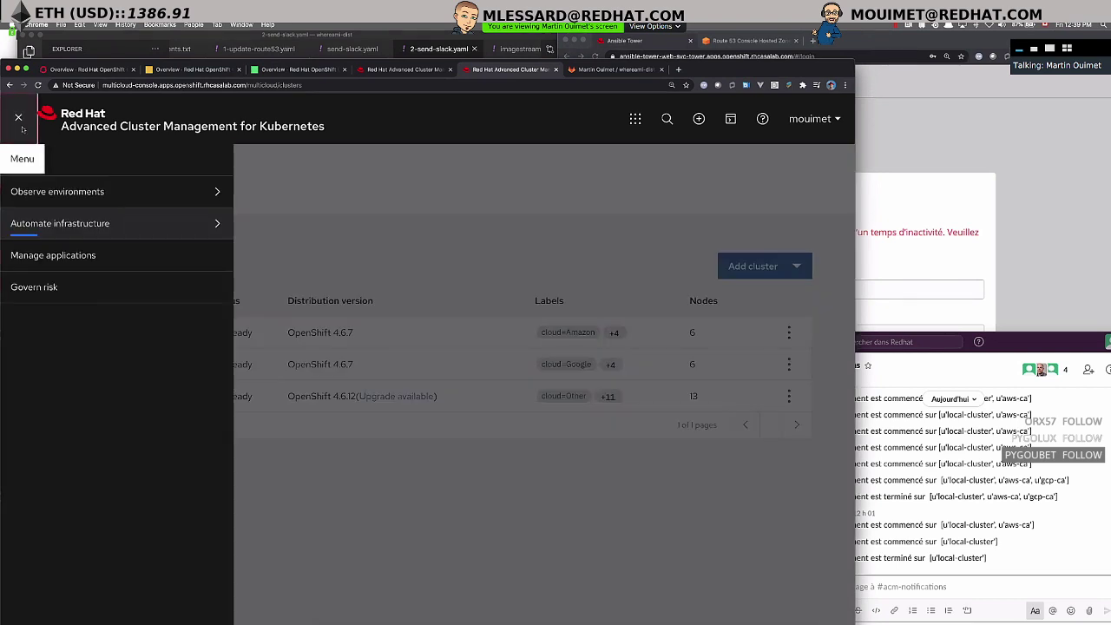
click(18, 117)
click(382, 68)
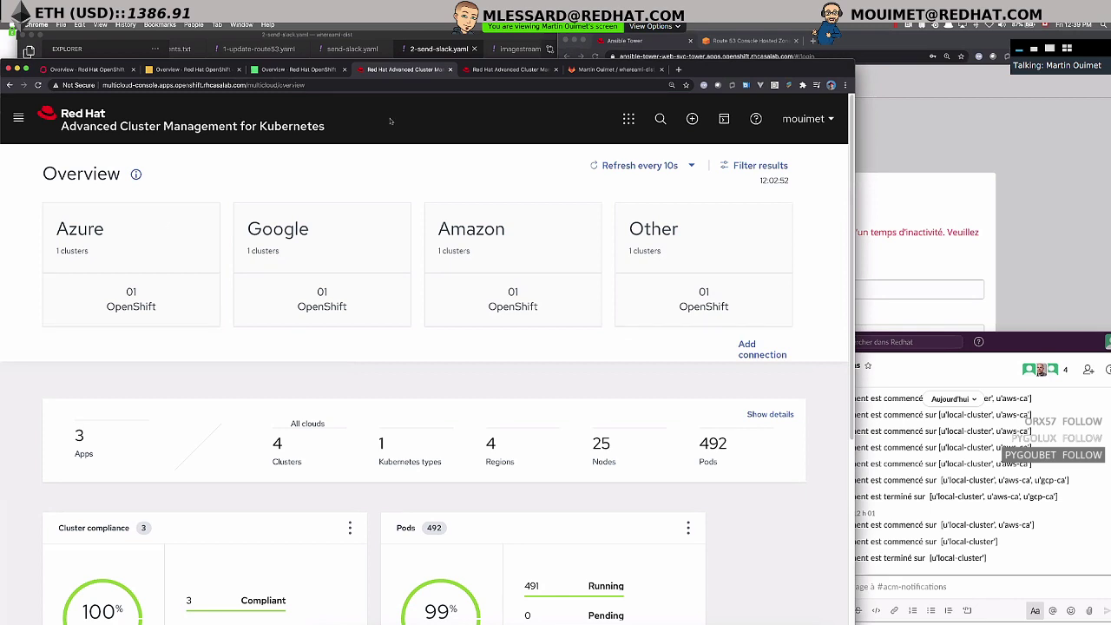
click(39, 85)
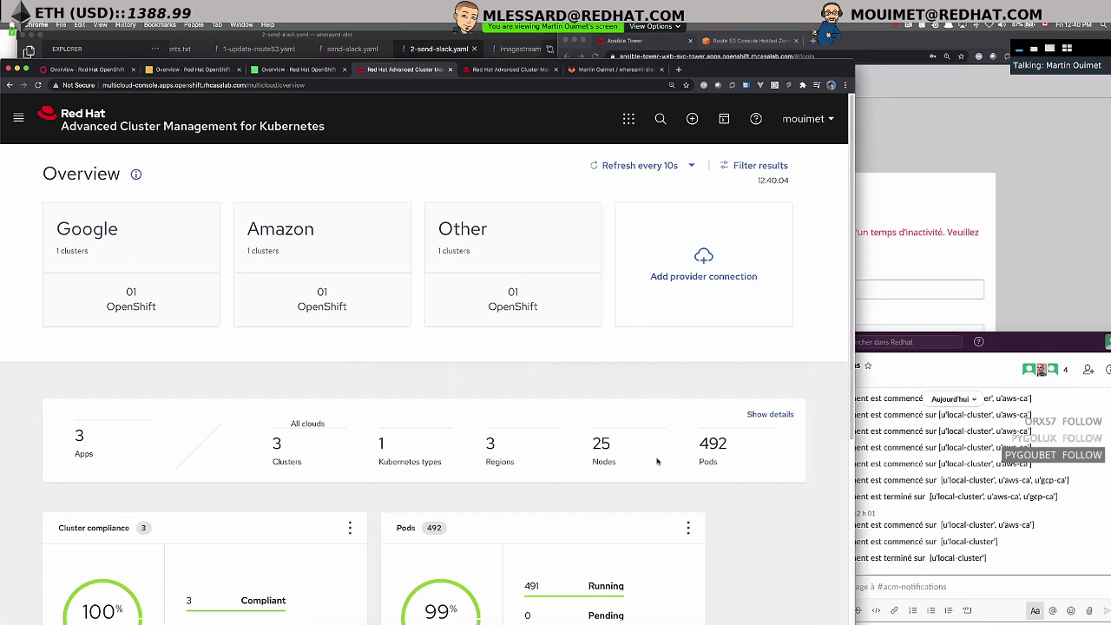
scroll(682, 405, down, 1)
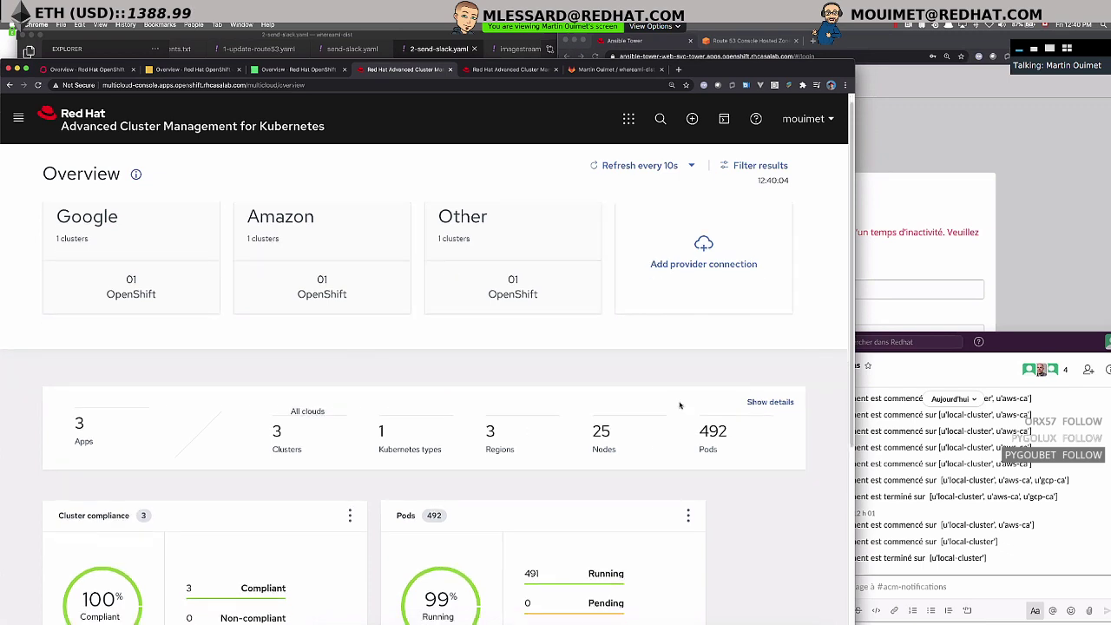
scroll(693, 365, down, 3)
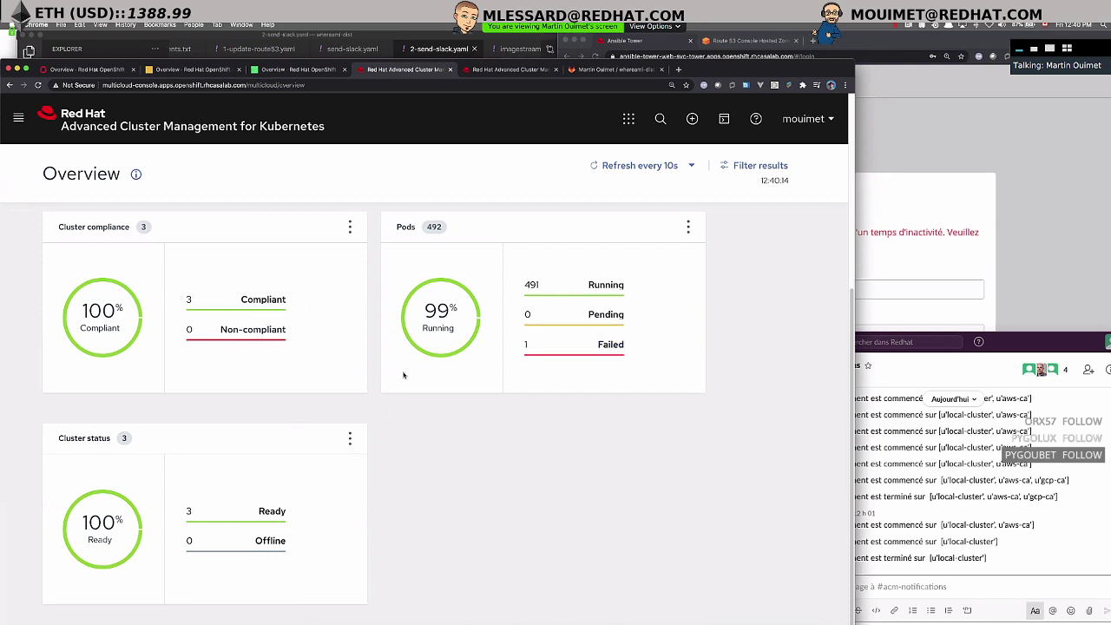
scroll(404, 387, up, 5)
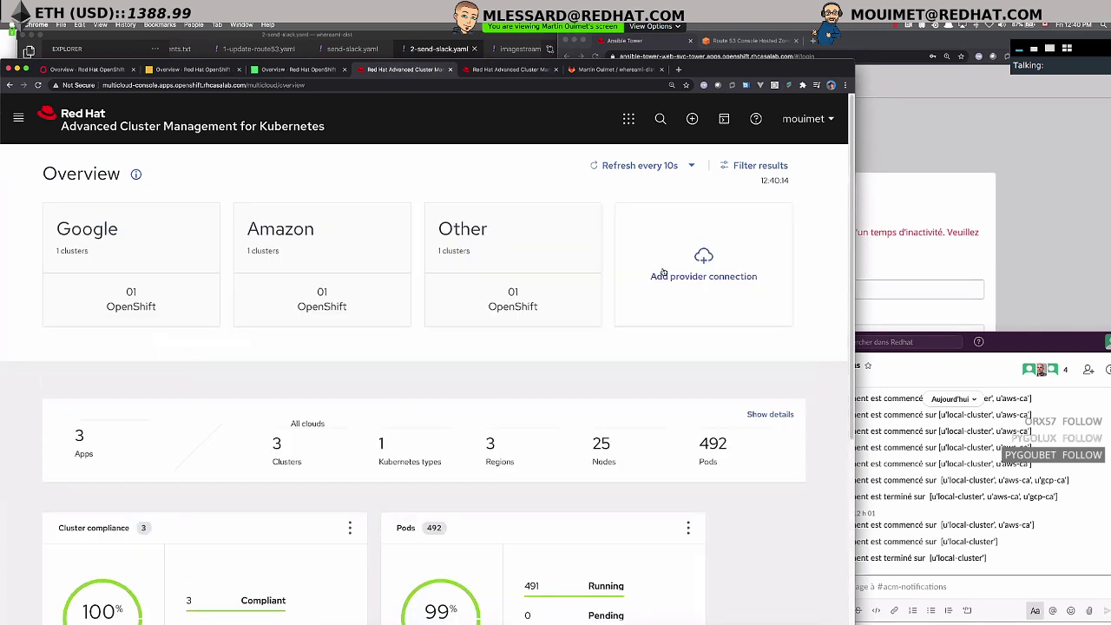
- Navigate back to the Clusters list via Automate infrastructure
click(19, 117)
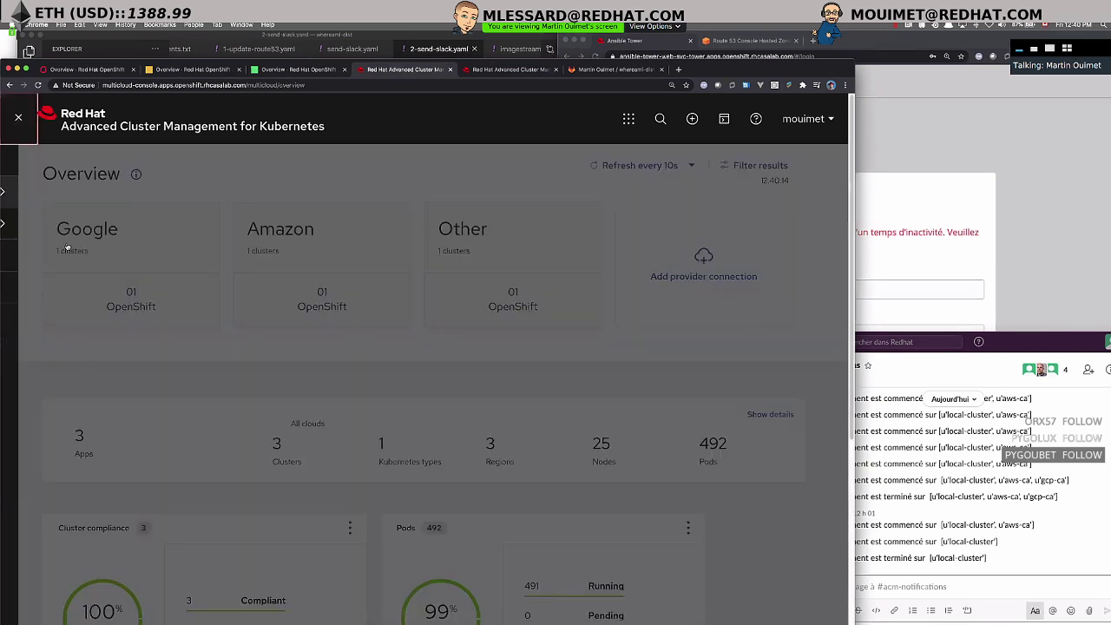
mouse_move(113, 200)
mouse_move(113, 223)
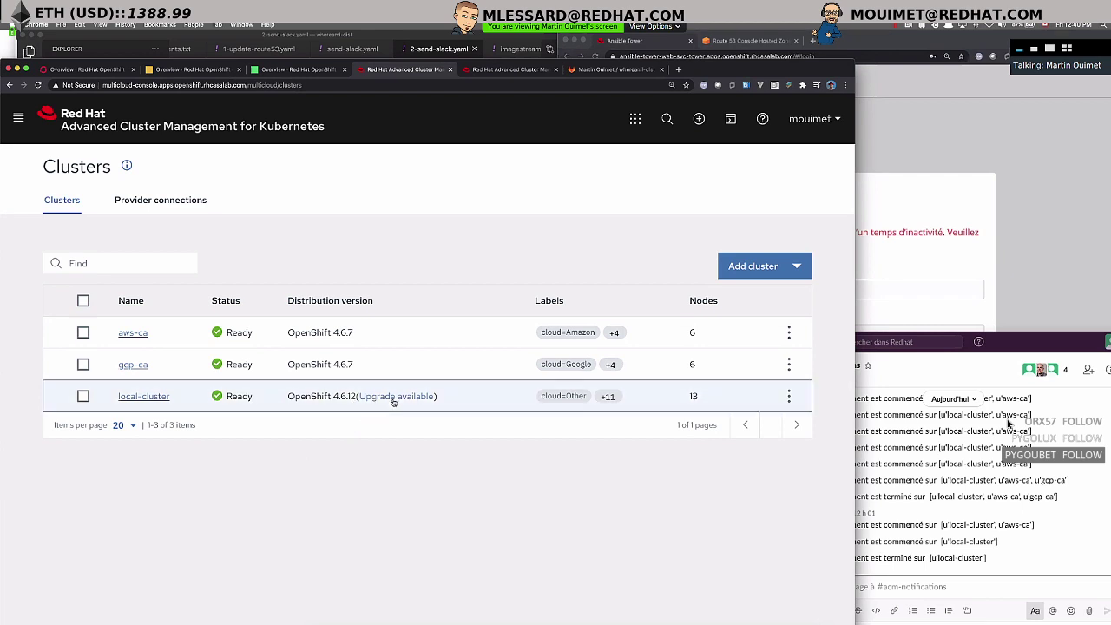
click(390, 397)
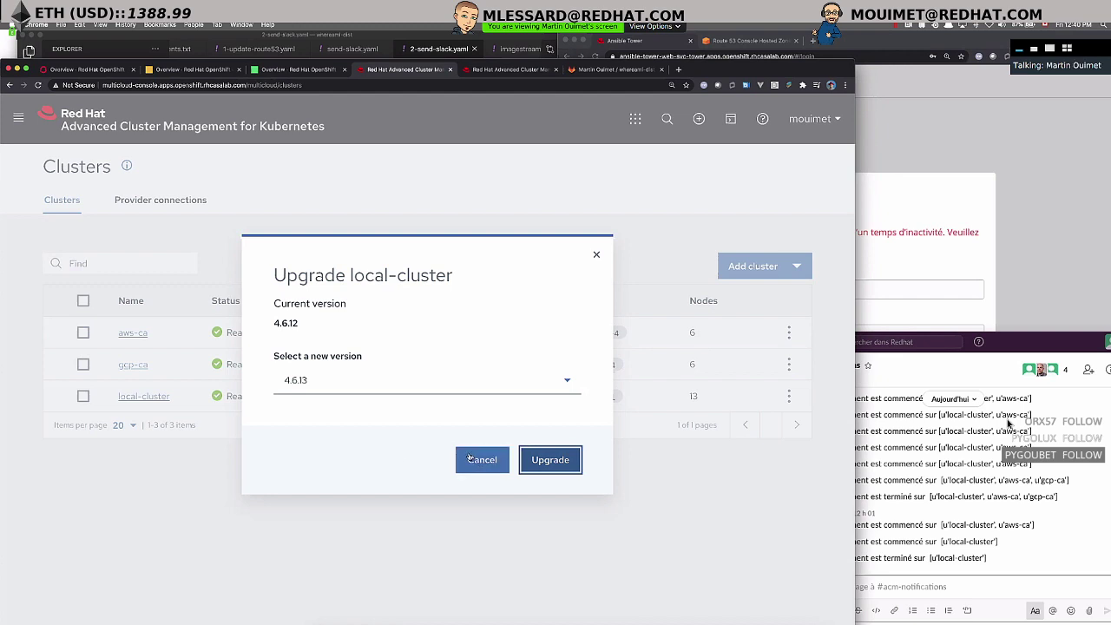
click(475, 460)
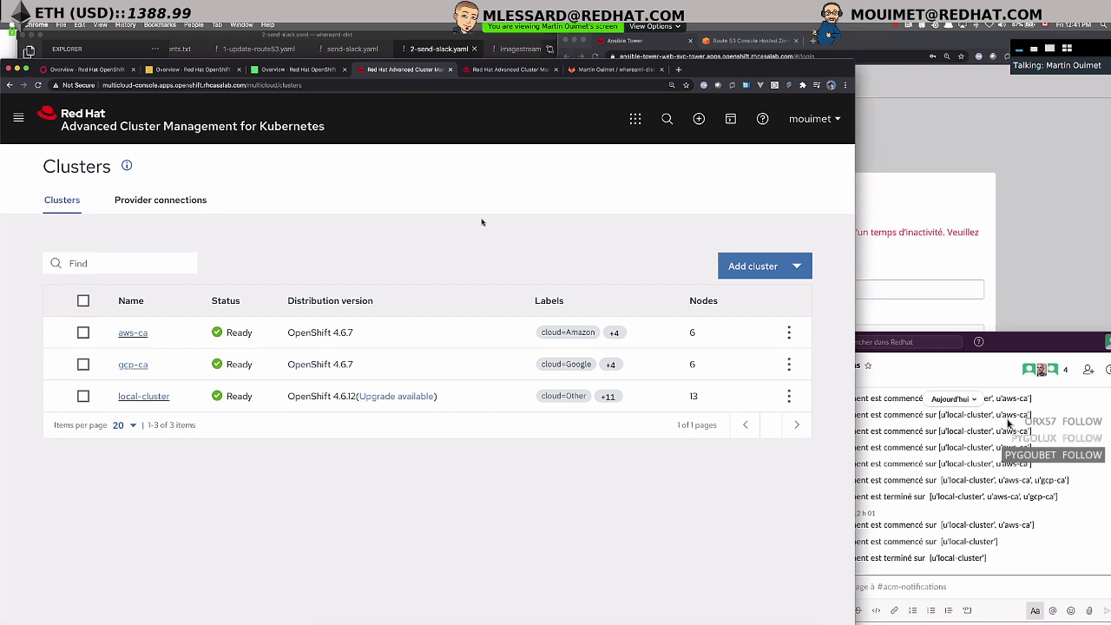
- Start a new cluster named aws-east on Amazon Web Services with release image 4.6.7
click(762, 271)
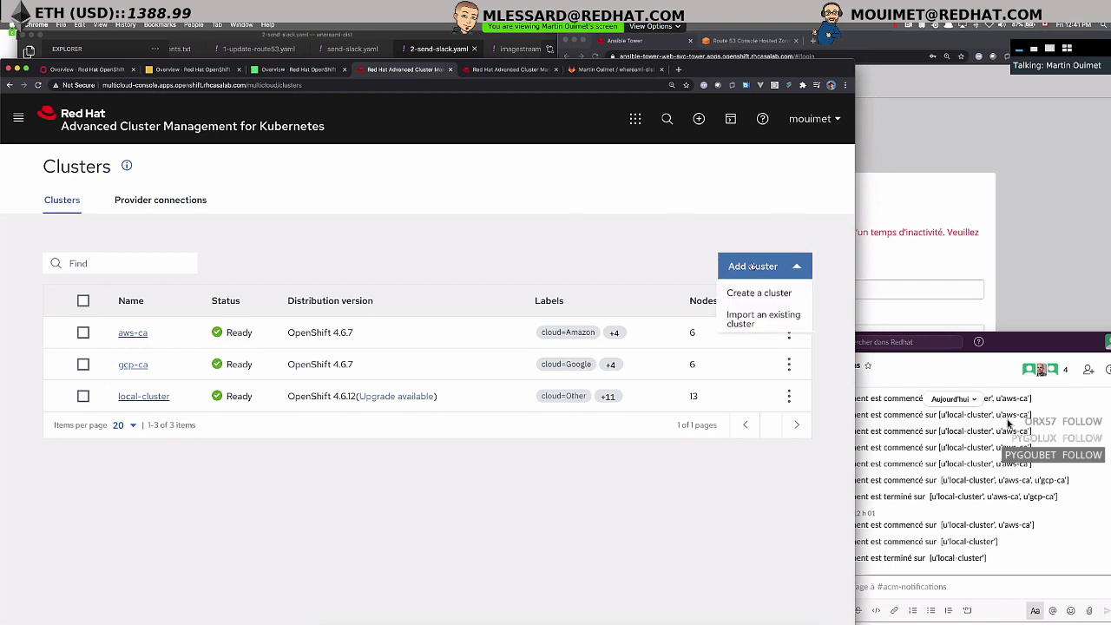
click(755, 294)
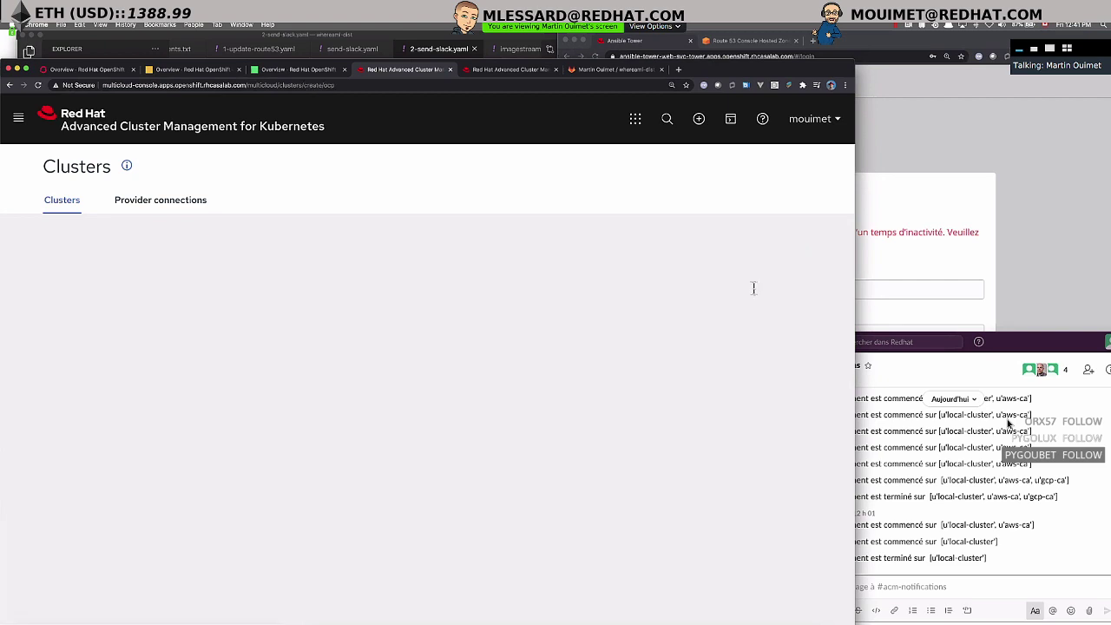
click(141, 308)
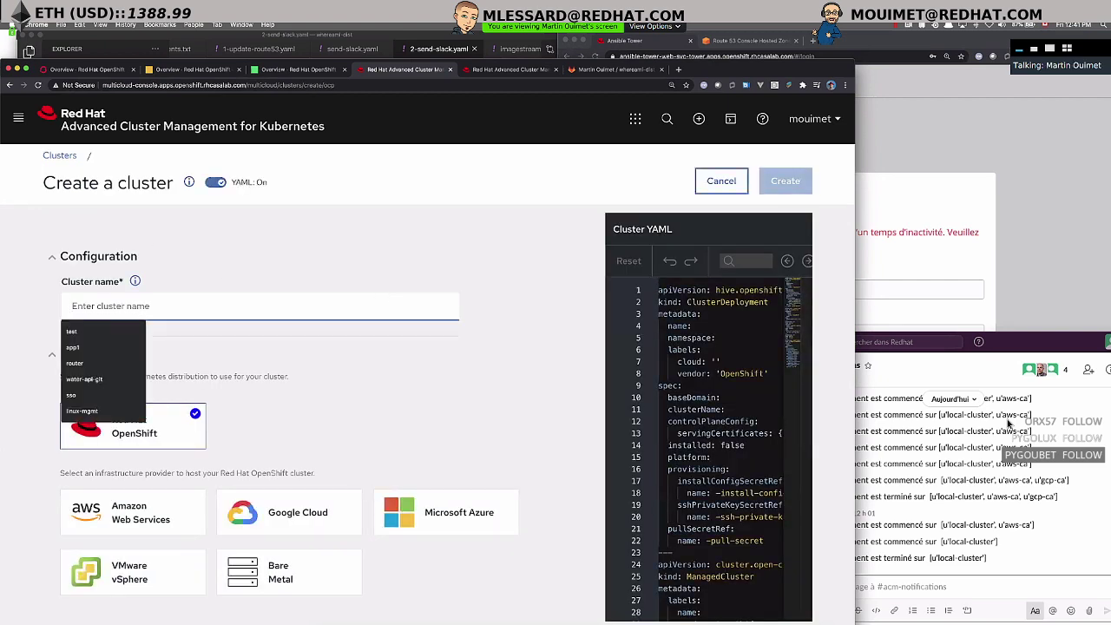
text(aws-east)
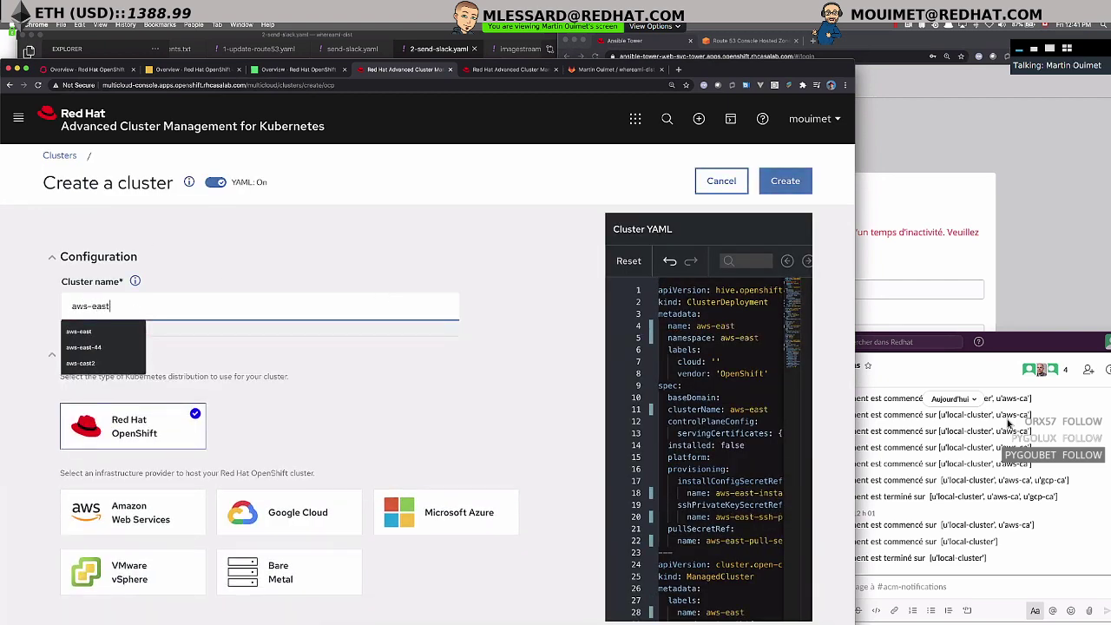
click(545, 365)
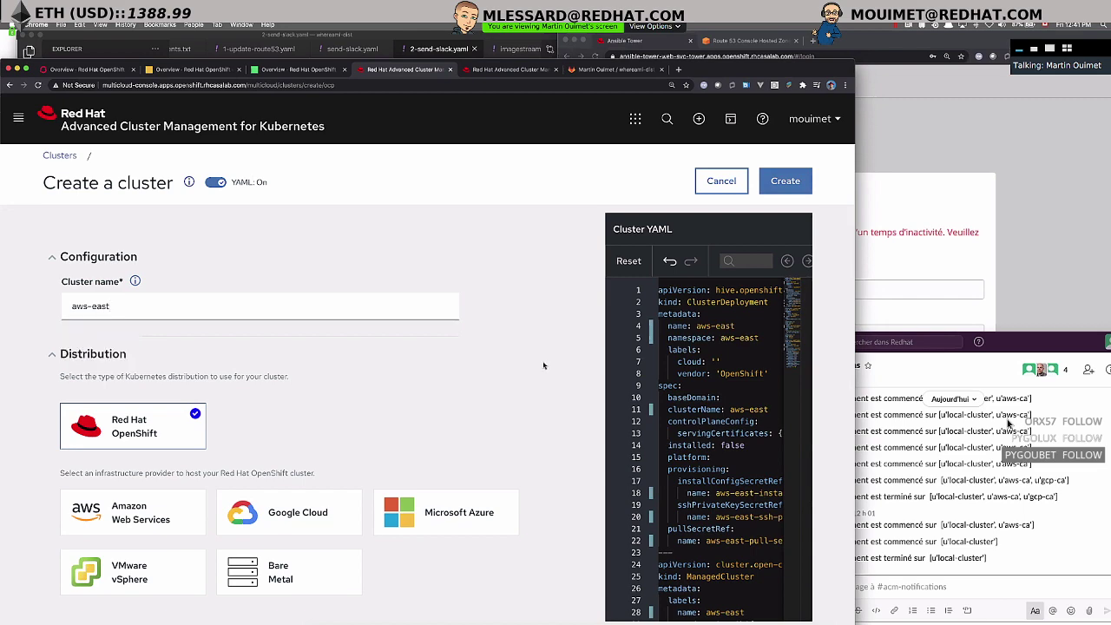
click(111, 511)
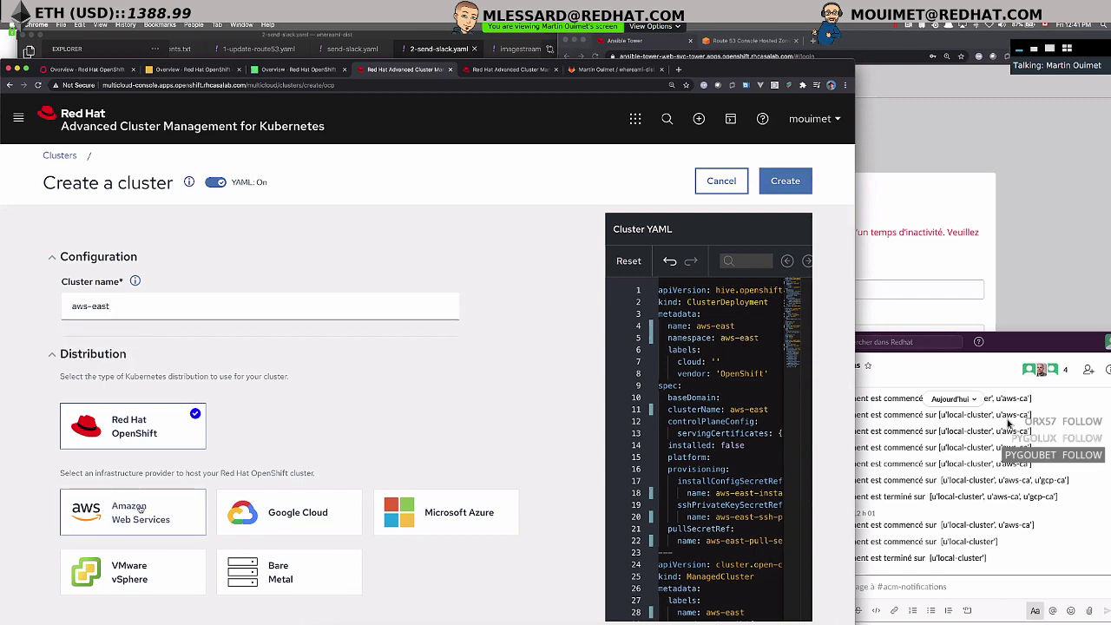
scroll(113, 486, down, 5)
click(115, 449)
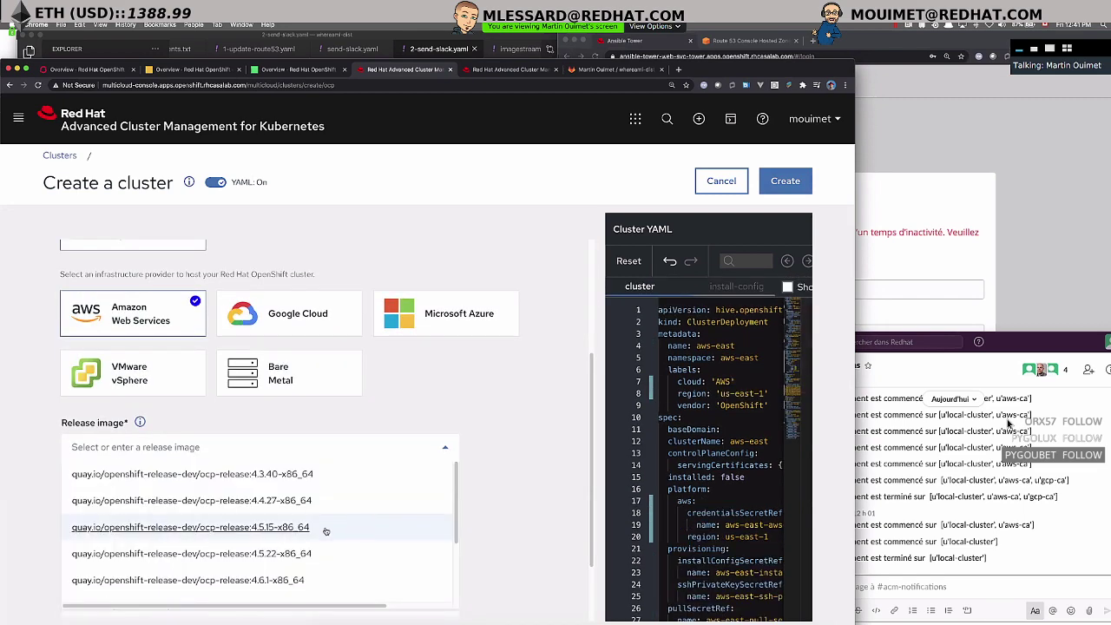
scroll(295, 548, down, 1)
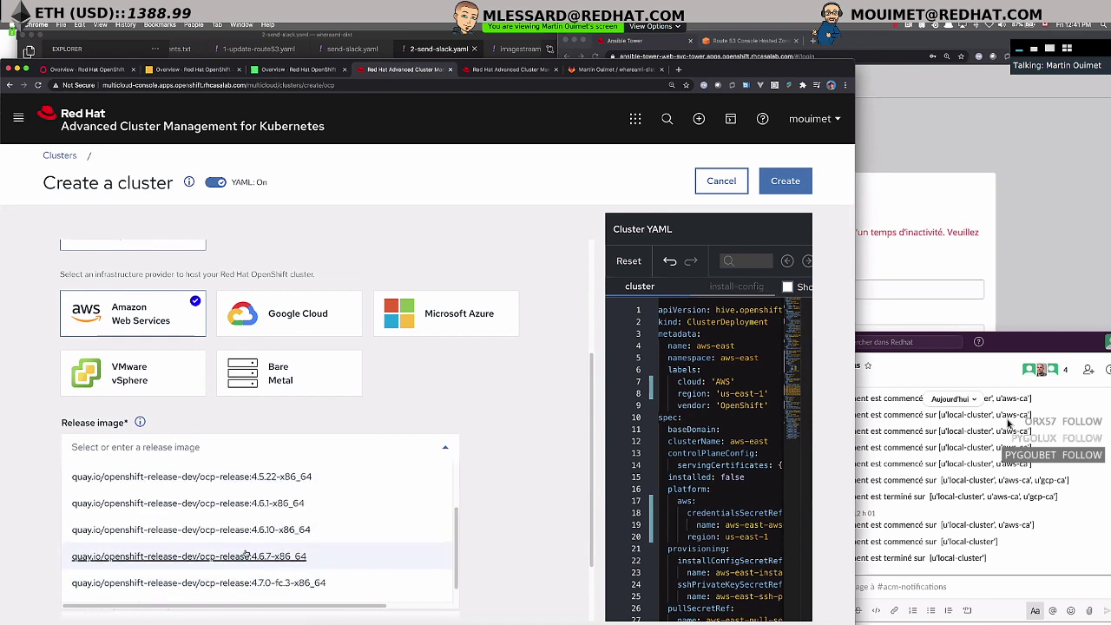
scroll(282, 587, down, 1)
click(278, 557)
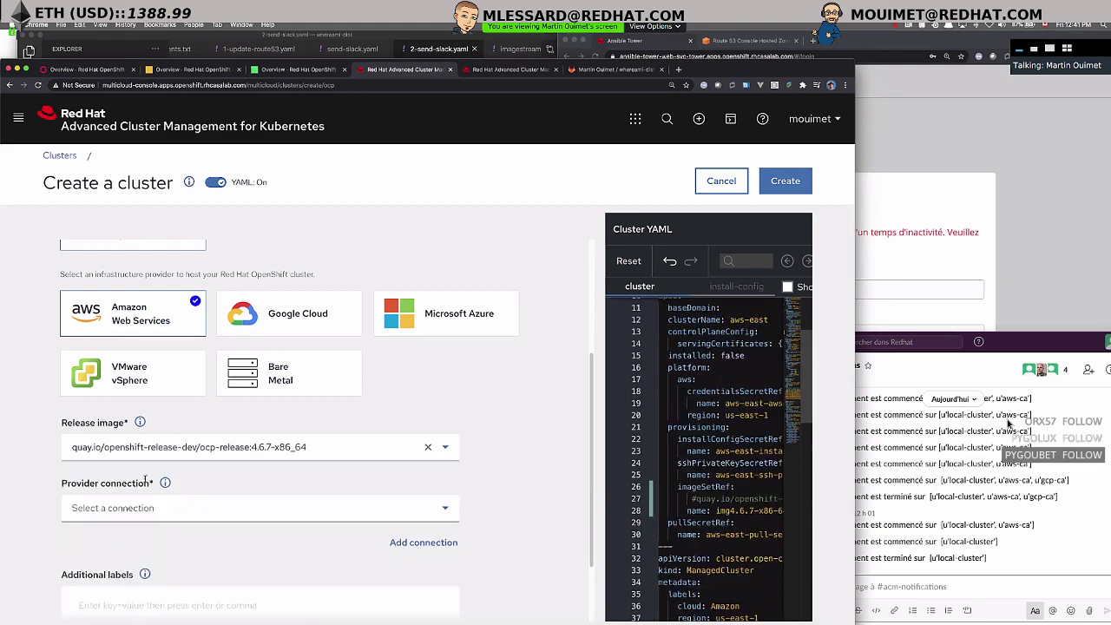
- Choose the AWS provider connection and region us-east-1, then create the cluster
click(122, 512)
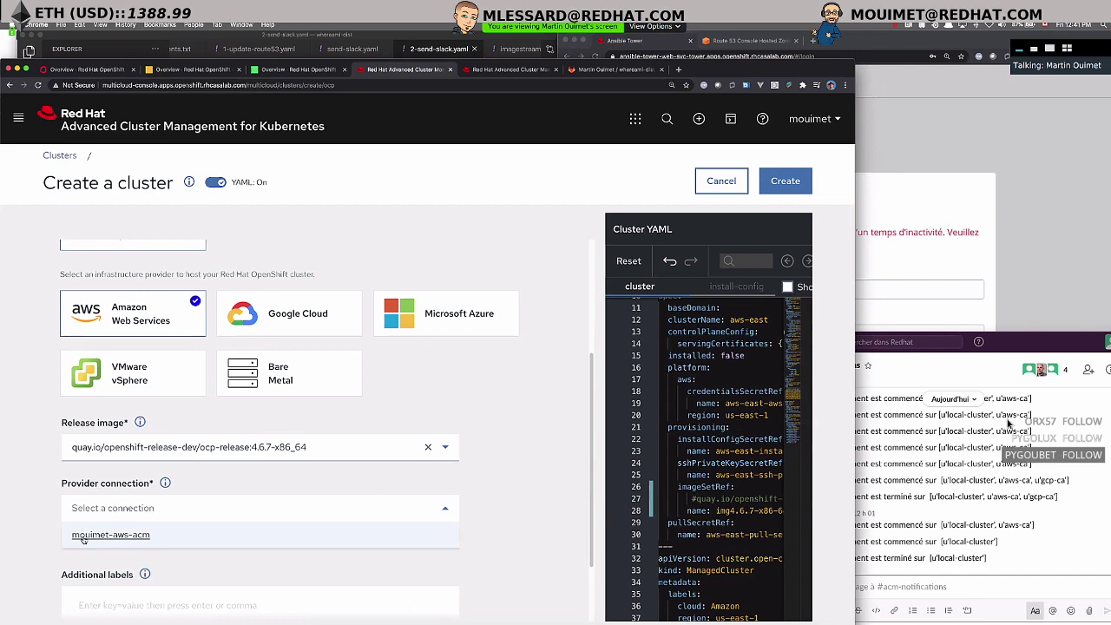
click(83, 538)
scroll(528, 545, down, 5)
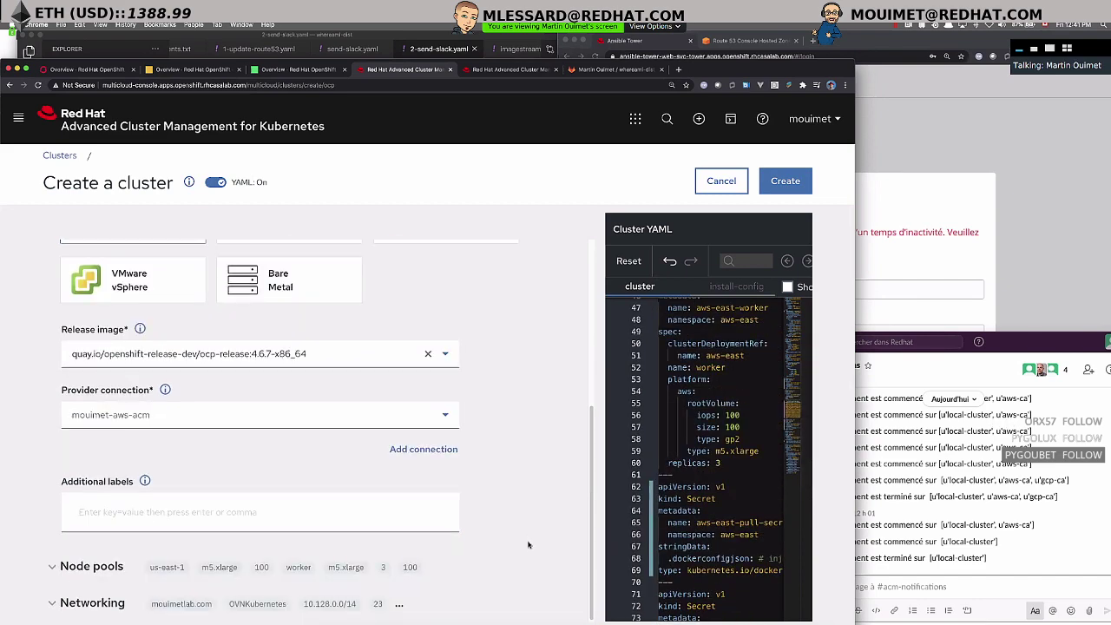
scroll(477, 545, down, 3)
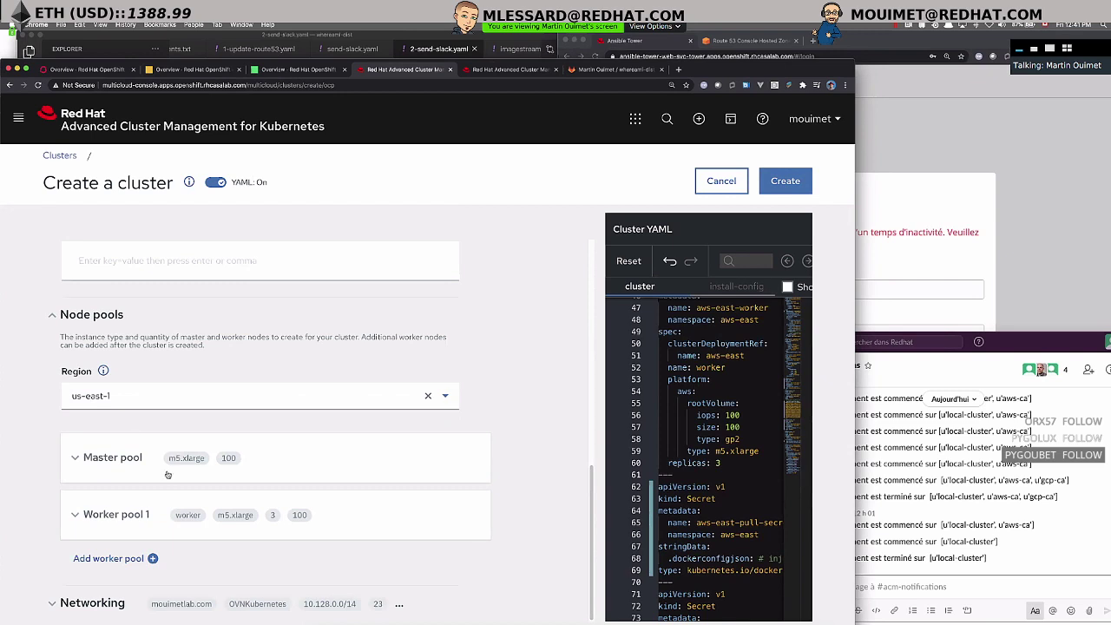
click(116, 398)
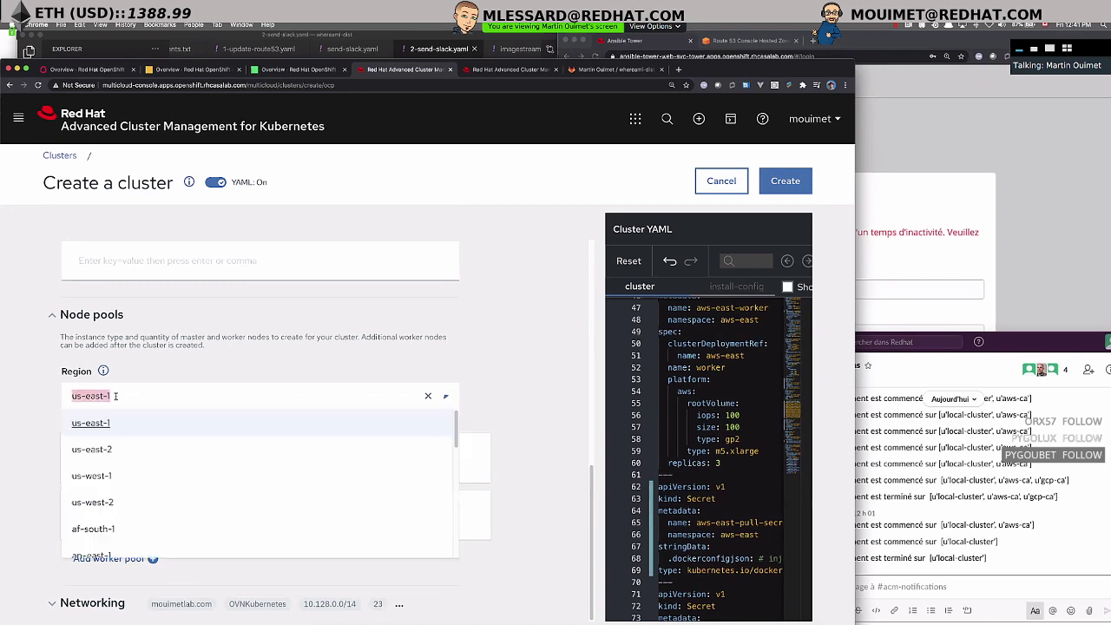
click(91, 423)
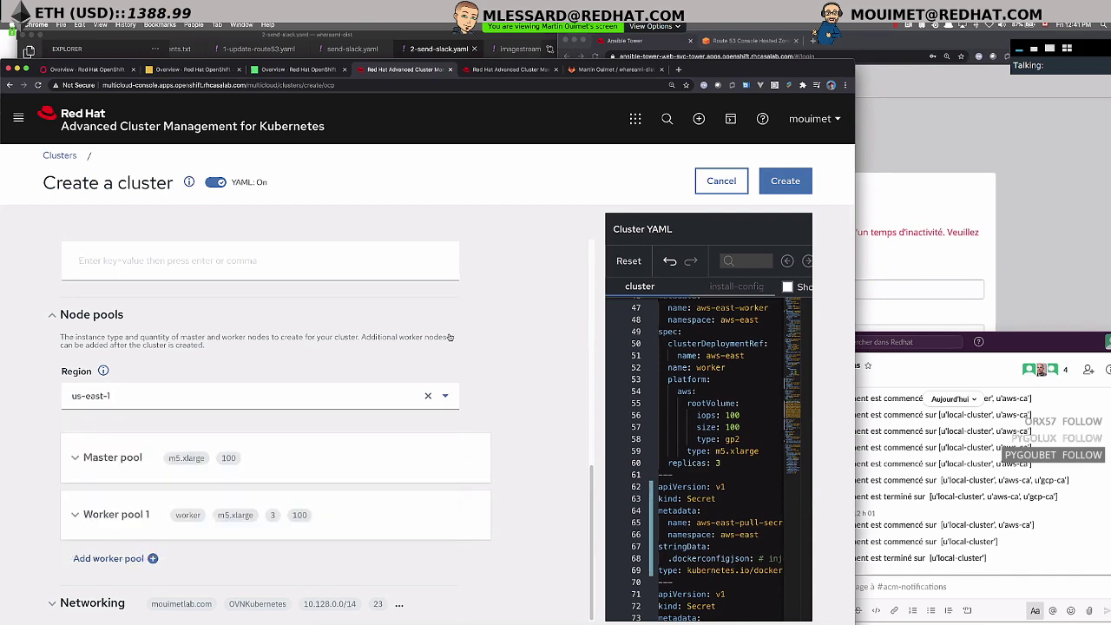
click(784, 182)
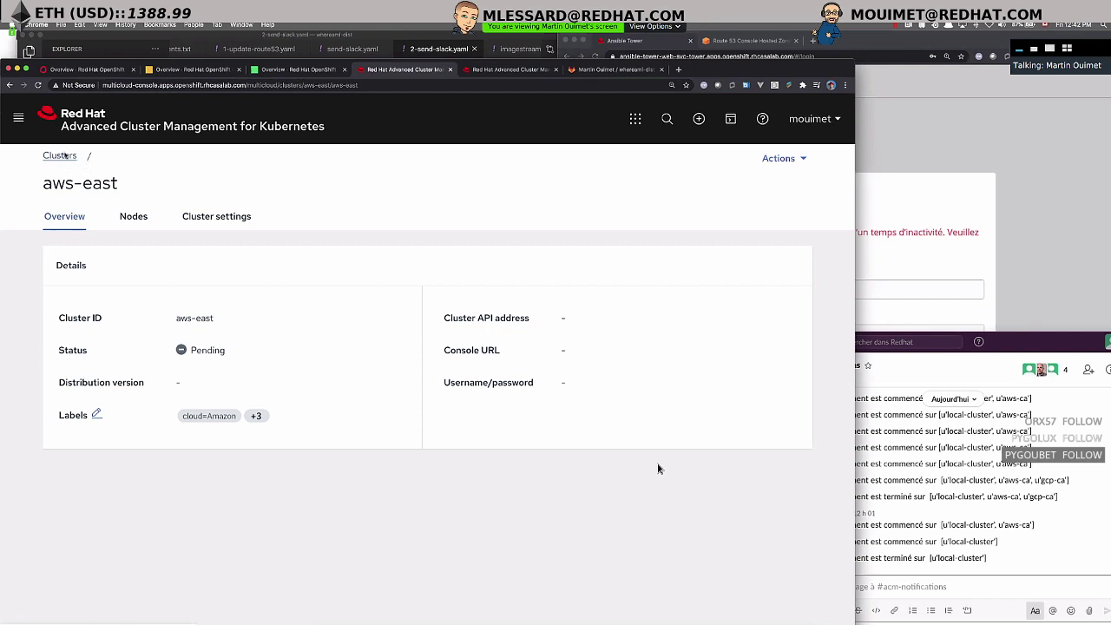
- Go back to the Clusters list from the aws-east details page
click(61, 155)
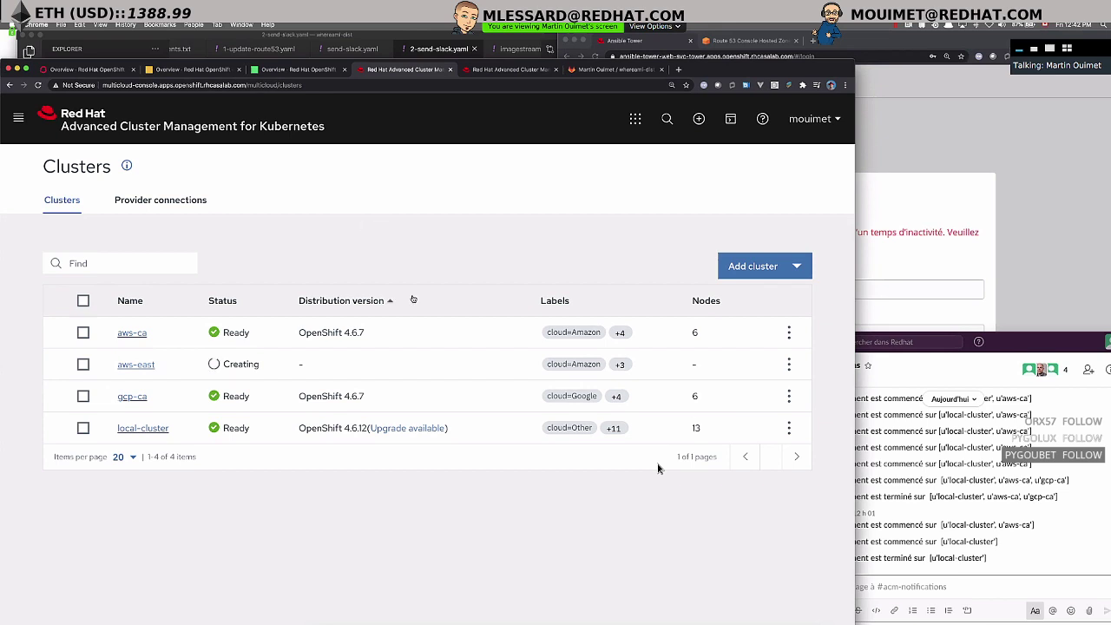
click(18, 118)
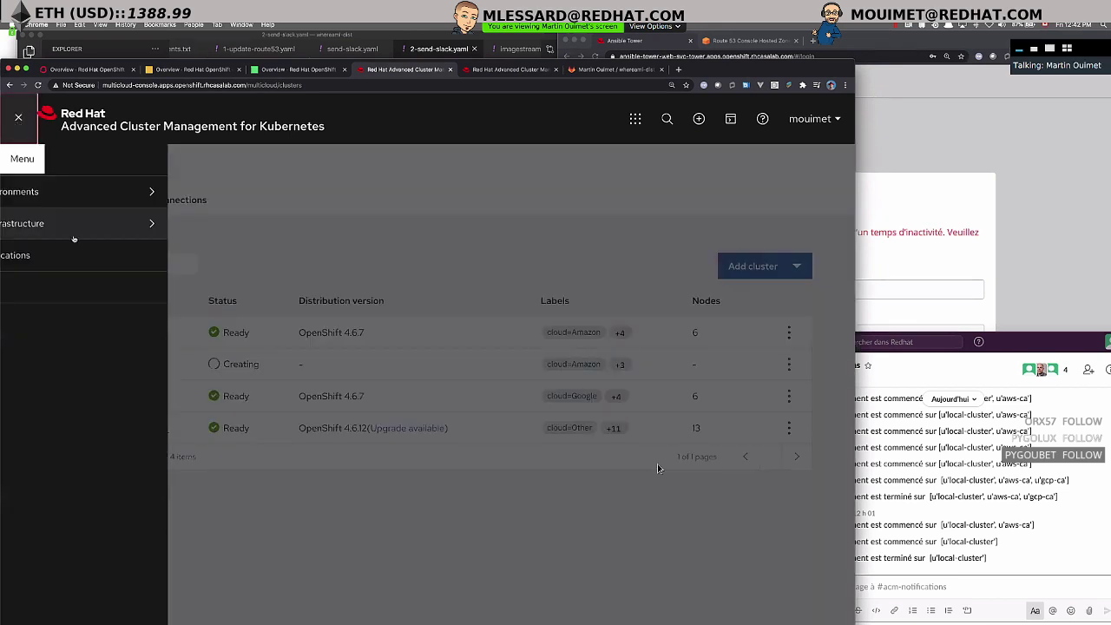
click(86, 289)
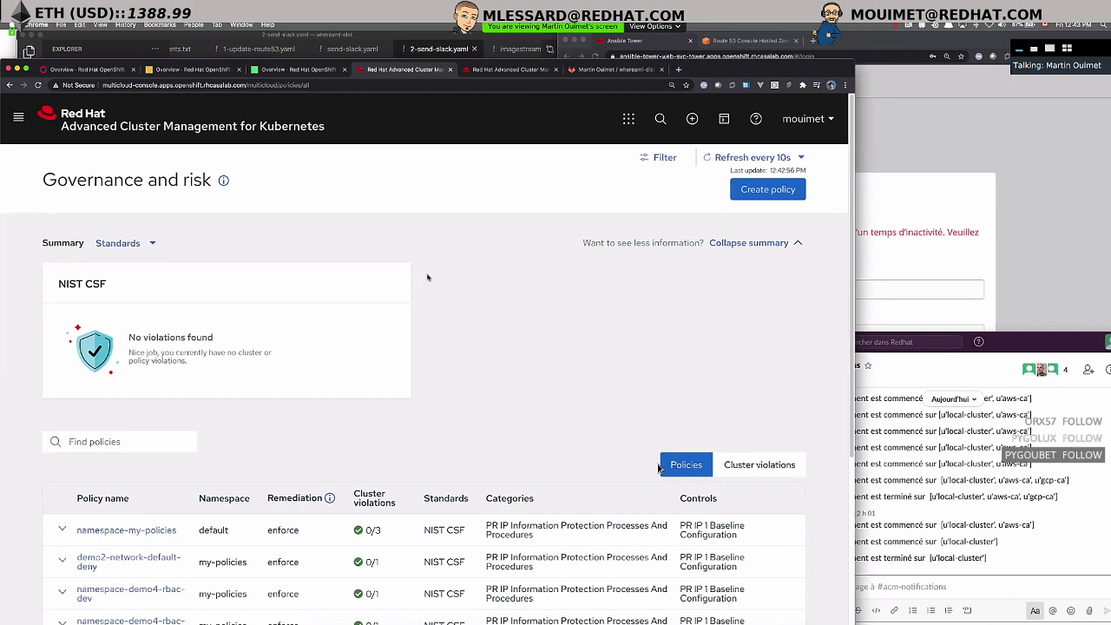
scroll(659, 469, down, 5)
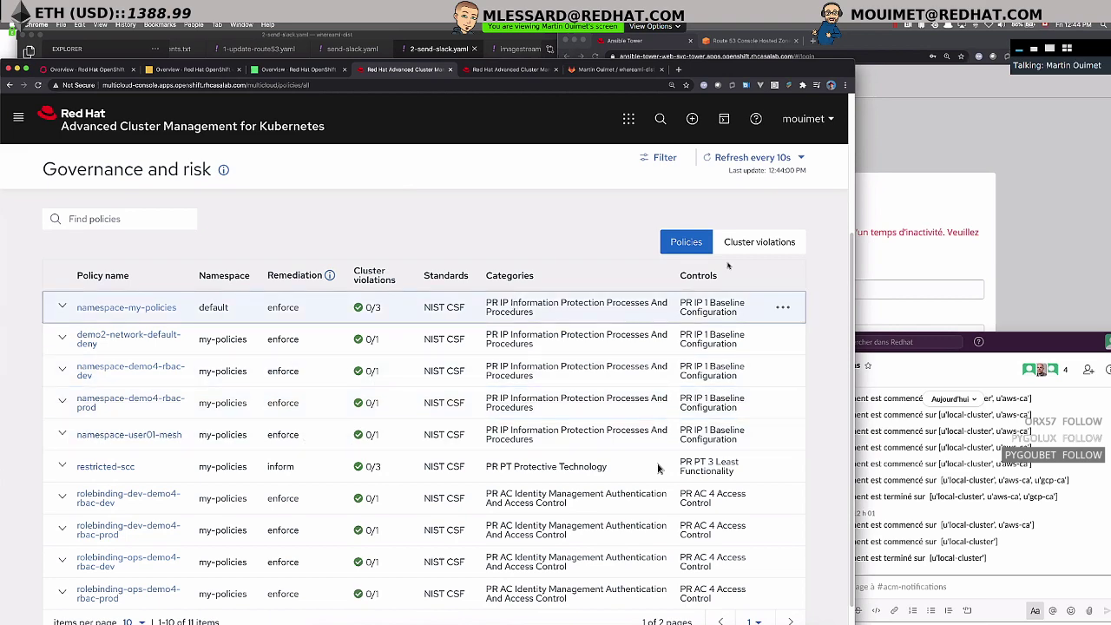
scroll(367, 466, down, 1)
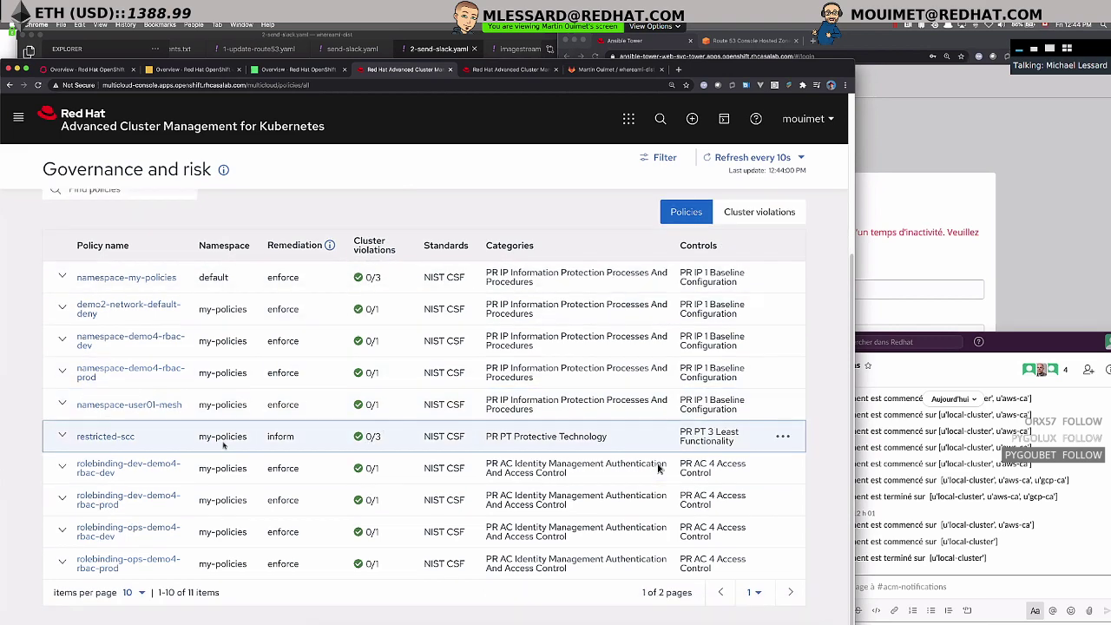
drag(199, 437, 296, 437)
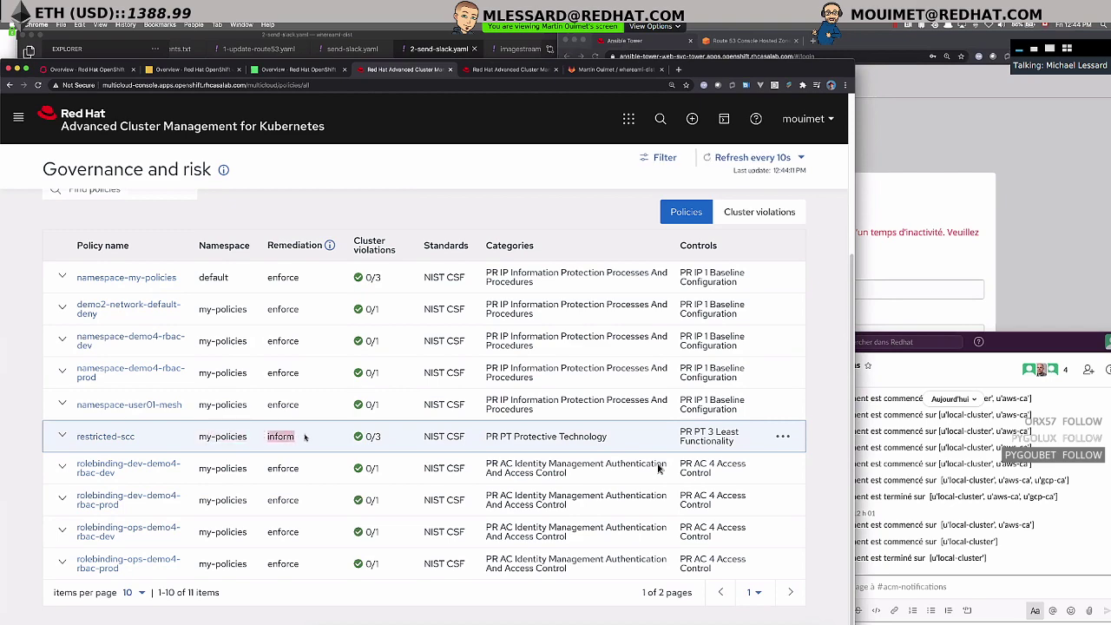
scroll(311, 437, down, 1)
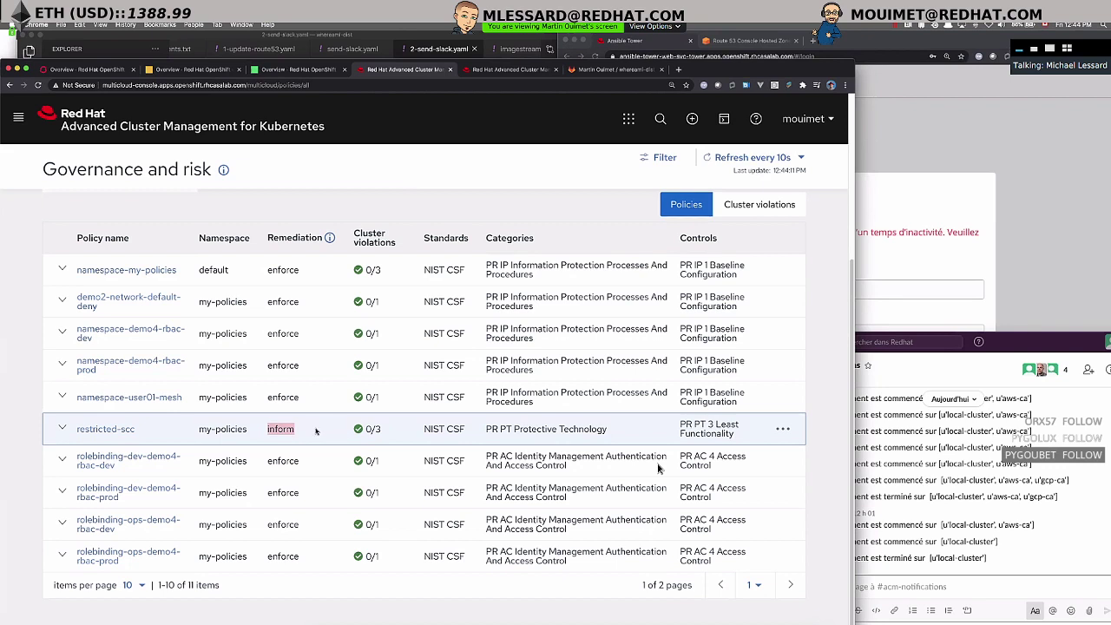
drag(486, 429, 608, 429)
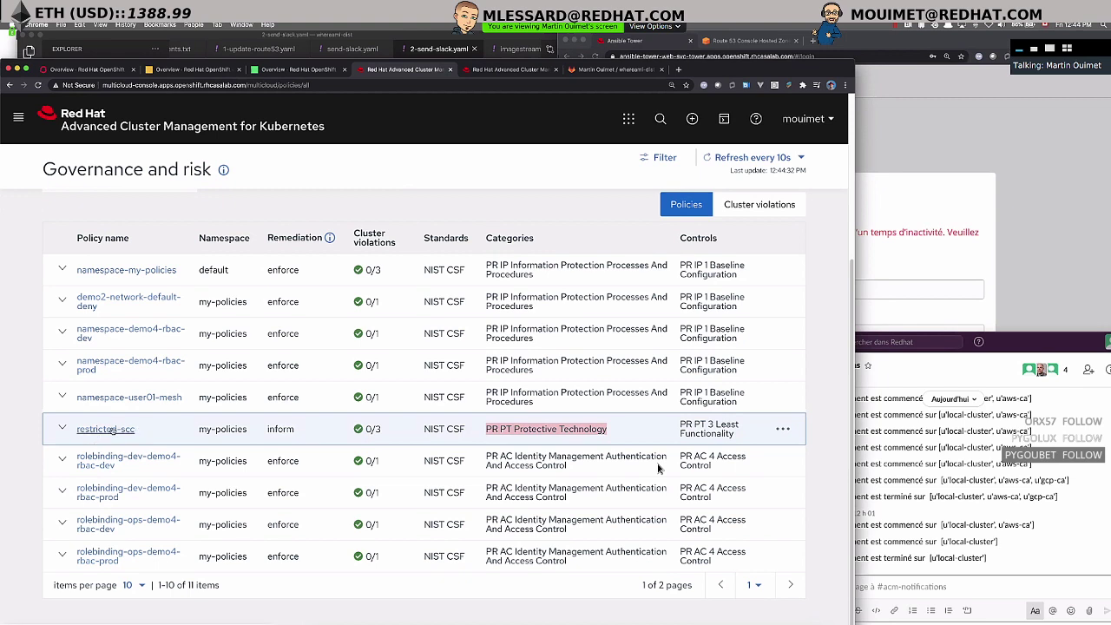
drag(365, 429, 382, 429)
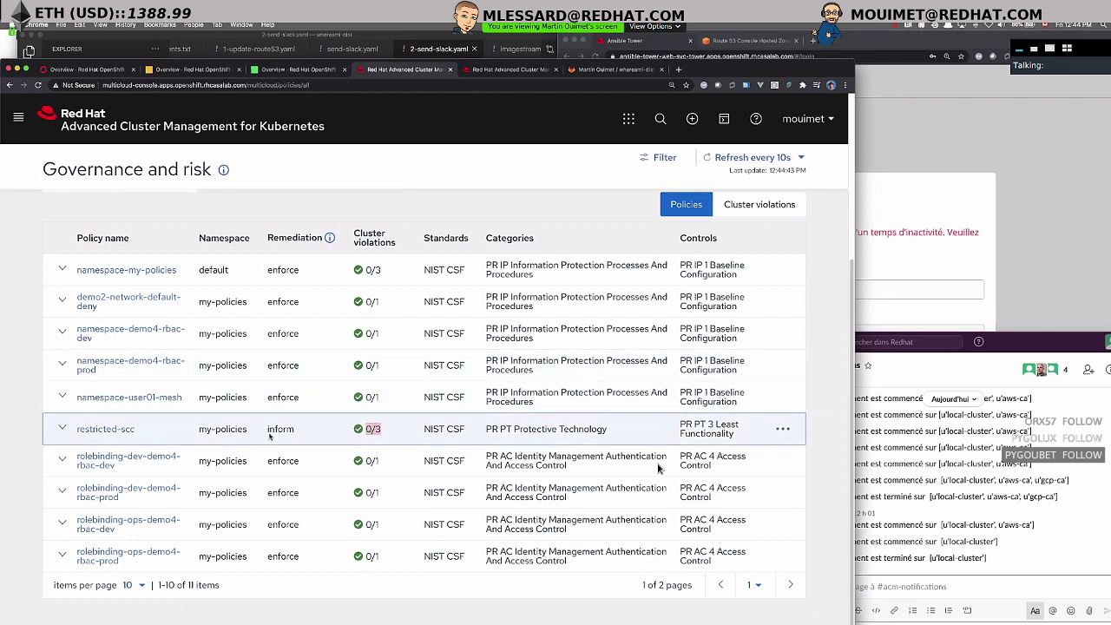
drag(269, 431, 320, 436)
click(300, 434)
double_click(281, 429)
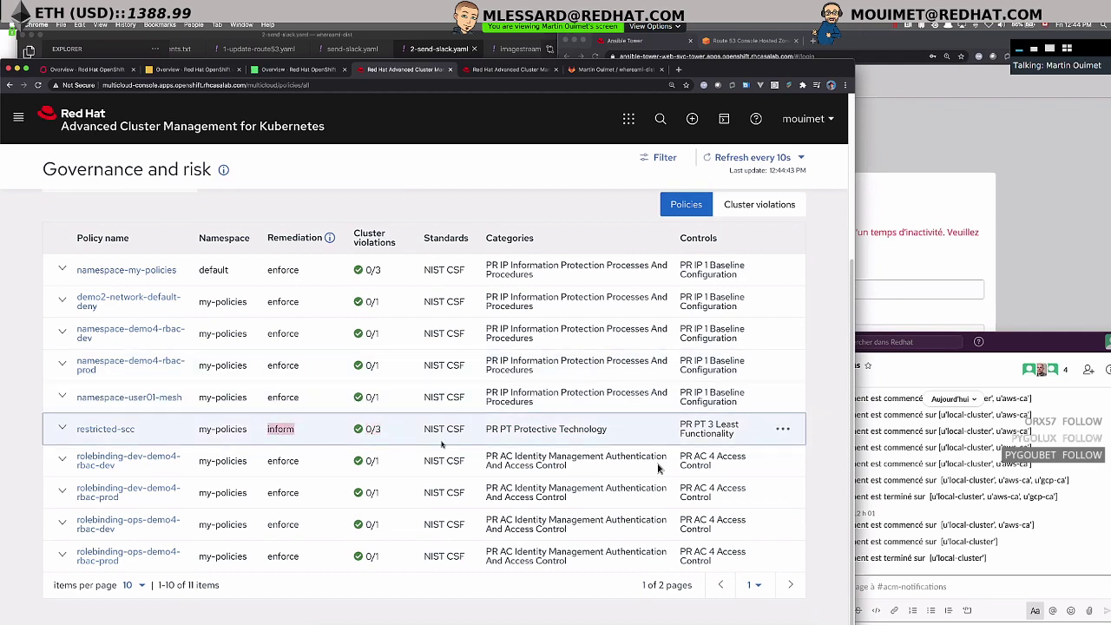
click(271, 435)
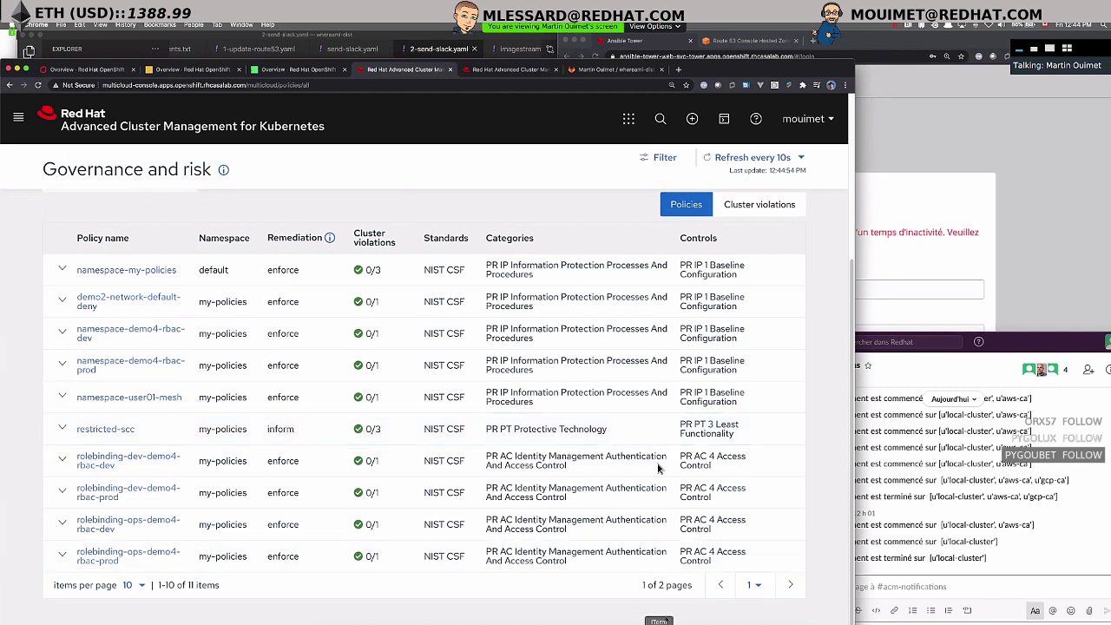
key(super+Tab)
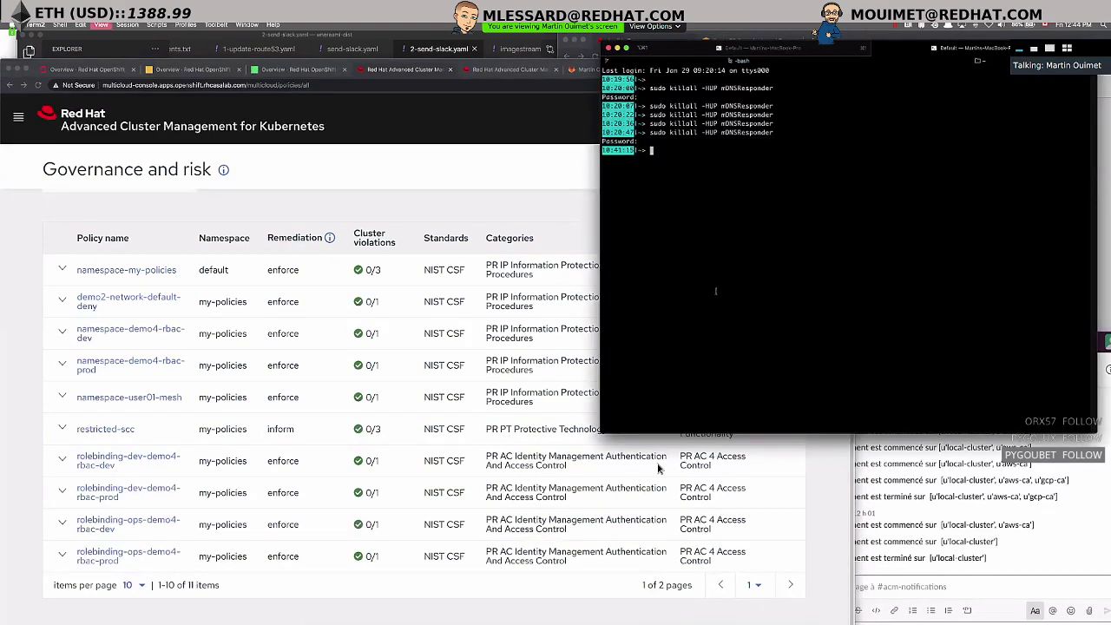
- Clear the terminal, run 'oc get scc', and type 'oc edit scc restricted' at a new prompt
key(super+k)
key(Return)
key(Return)
key(Return)
key(Return)
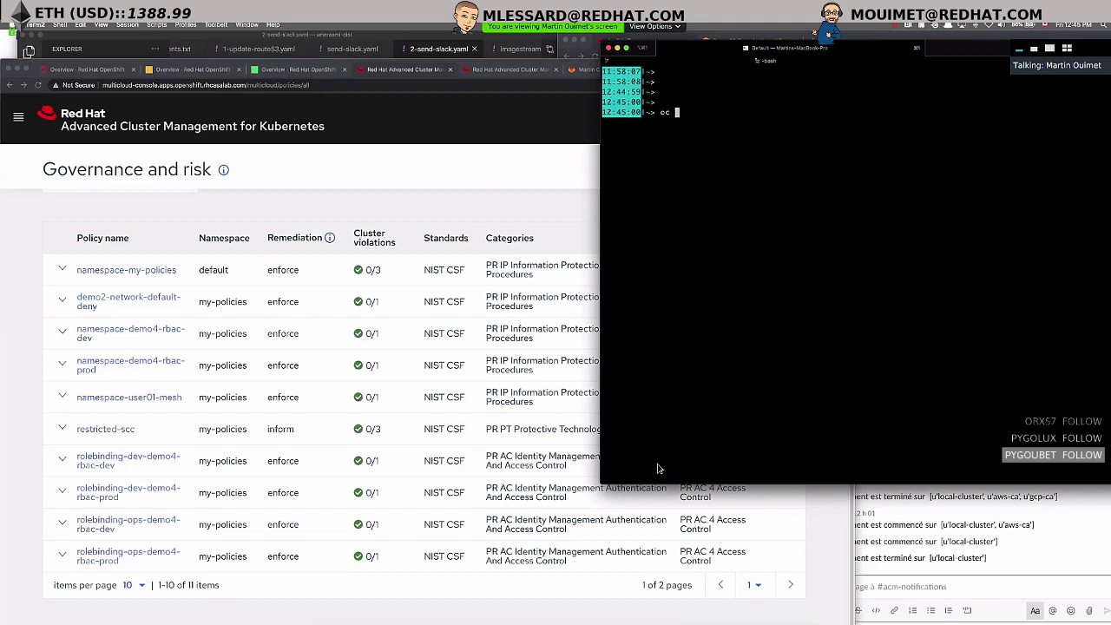
text(get scc)
key(Return)
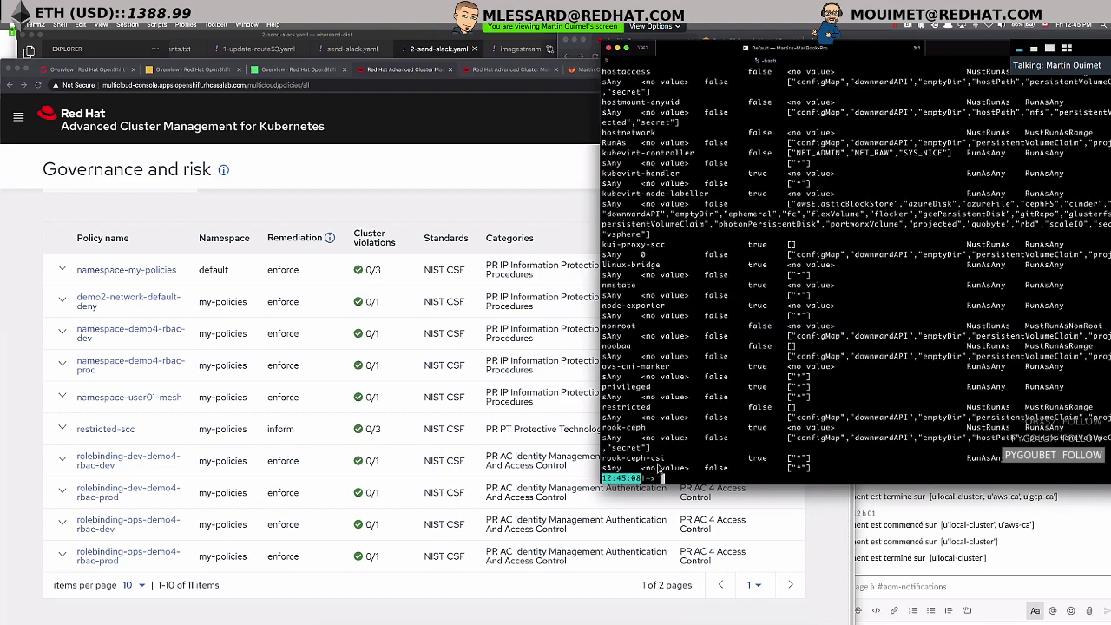
key(Return)
key(Return)
text(oc edit s)
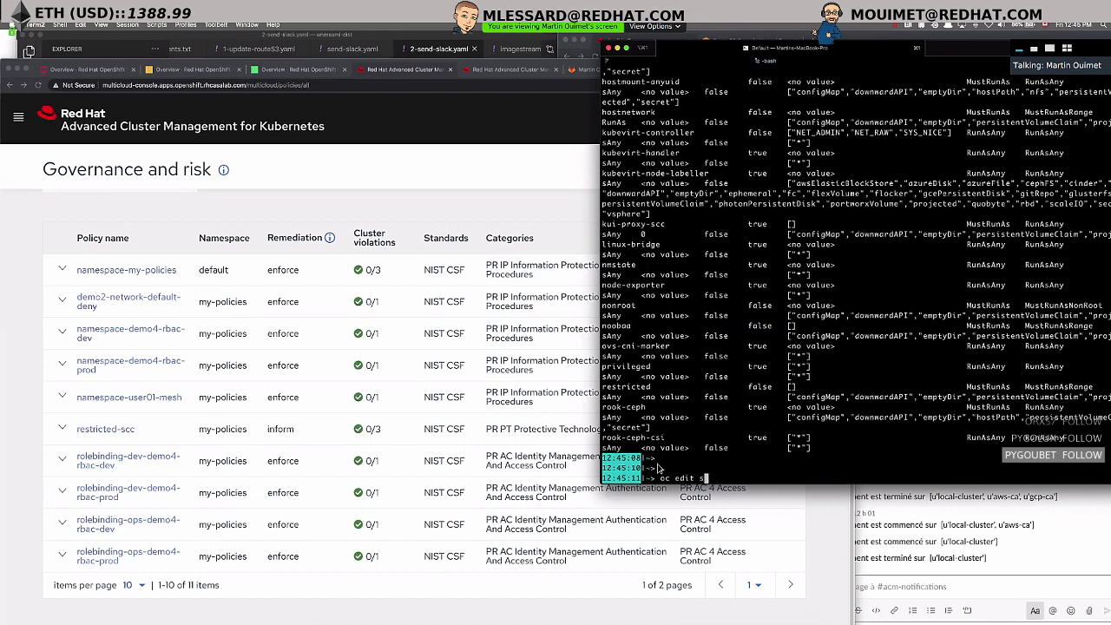
text(cc restricted)
- Open the restricted SCC in vi and select the MustRunAsRange value under runAsUser
key(Return)
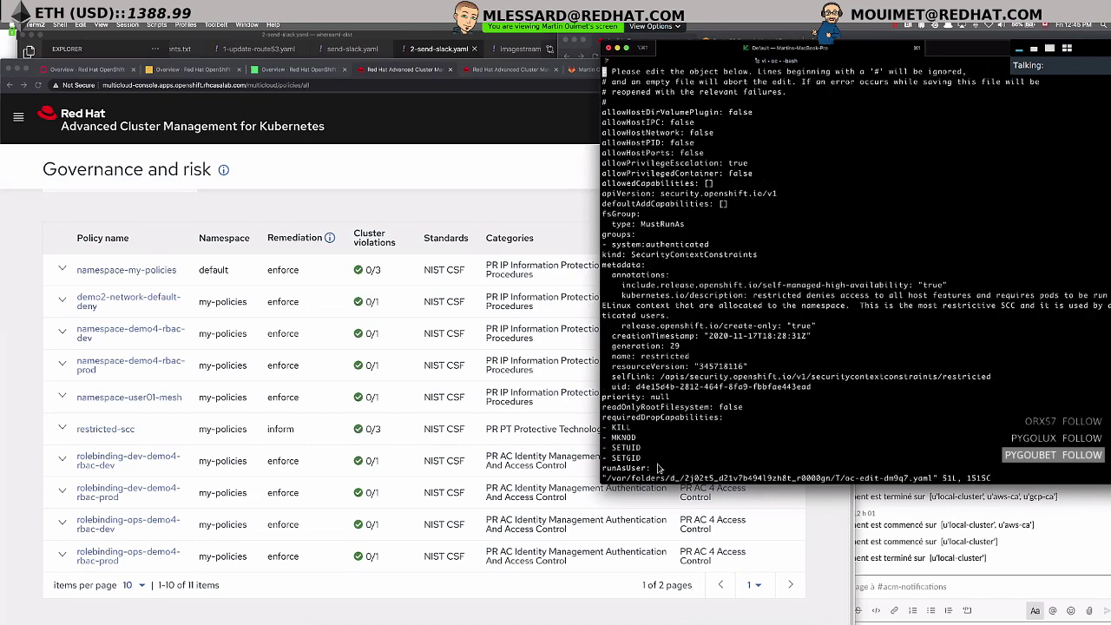
key(Down)
key(Down)
key(Down)
key(Down)
key(Down)
key(Down)
key(Down)
key(Down)
key(Down)
key(Down)
key(Down)
key(Down)
key(Down)
key(Down)
key(Down)
key(Down)
key(Down)
key(Down)
key(Down)
key(Down)
key(Down)
key(Down)
key(Down)
key(Down)
key(Down)
key(Down)
key(Down)
key(Down)
key(Down)
key(Down)
key(Down)
key(Down)
key(Down)
key(Down)
key(Down)
key(Down)
key(Down)
key(Down)
key(Down)
key(Down)
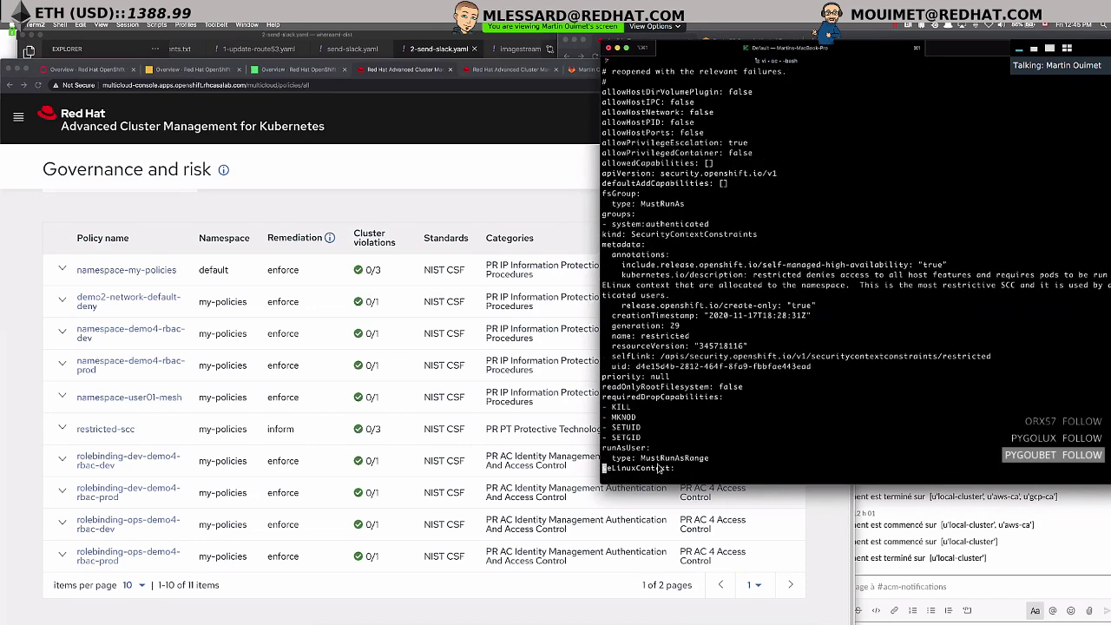
key(Up)
key(Up)
key(Up)
key(Up)
key(Up)
key(Up)
key(Up)
key(Up)
key(Up)
key(Up)
key(Up)
key(Up)
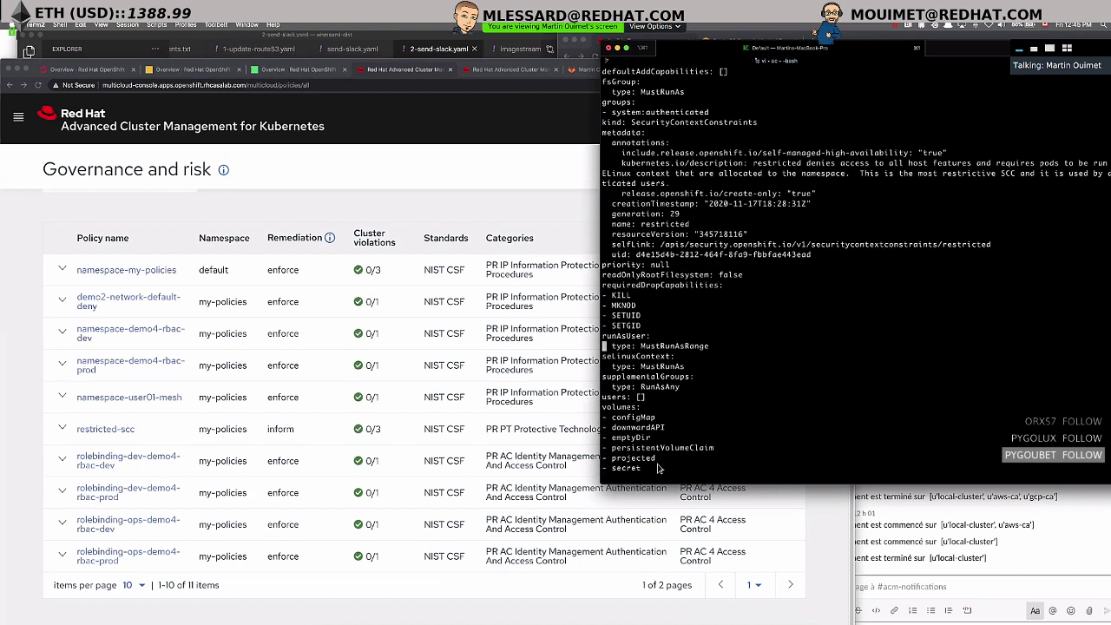
key(w)
key(w)
key(w)
key(v)
key(e)
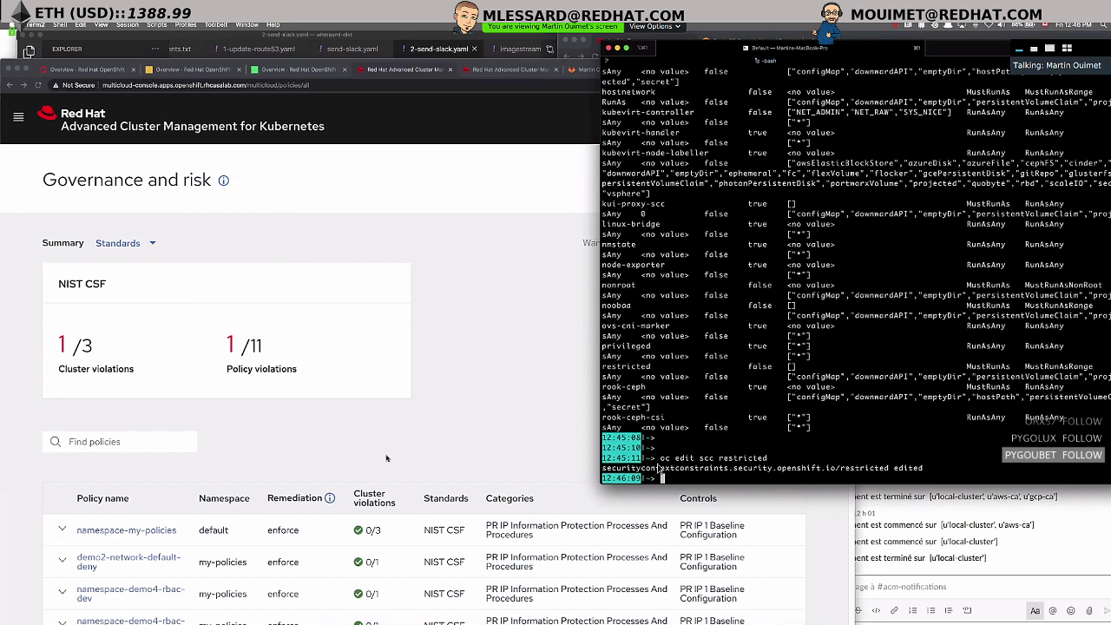
- Open the restricted-scc policy details and review its empty cluster selector
scroll(387, 445, down, 1)
scroll(388, 447, down, 4)
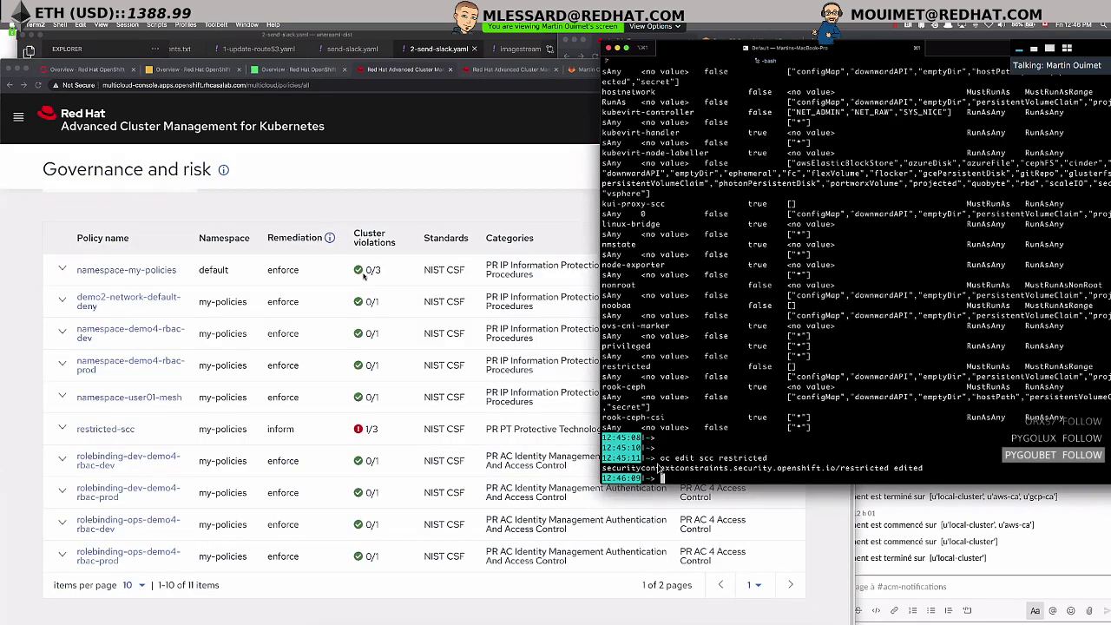
click(369, 431)
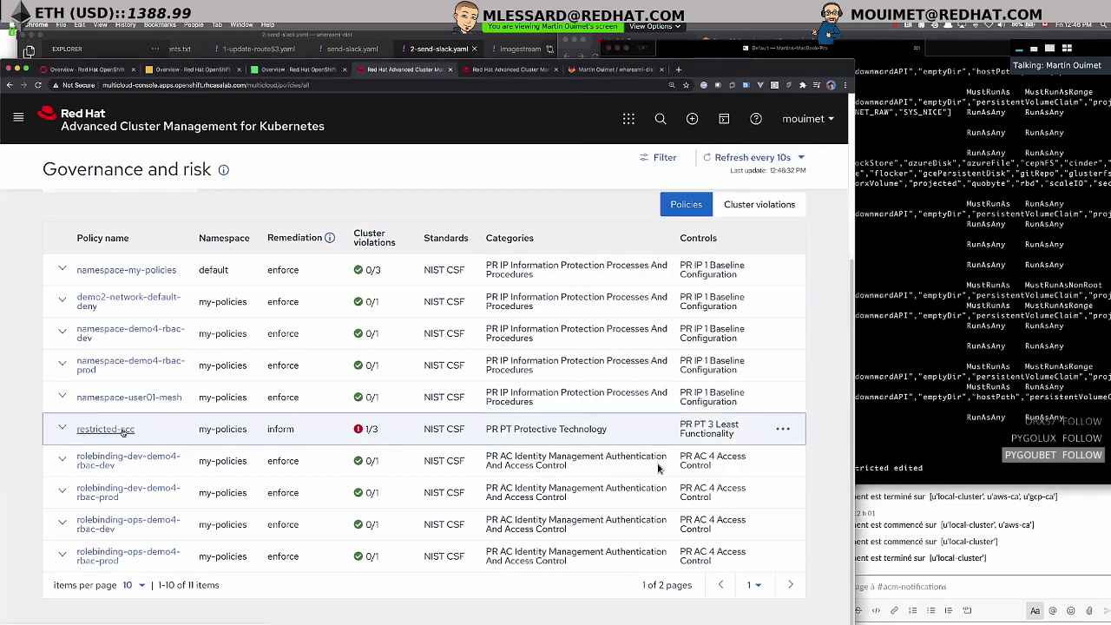
click(121, 429)
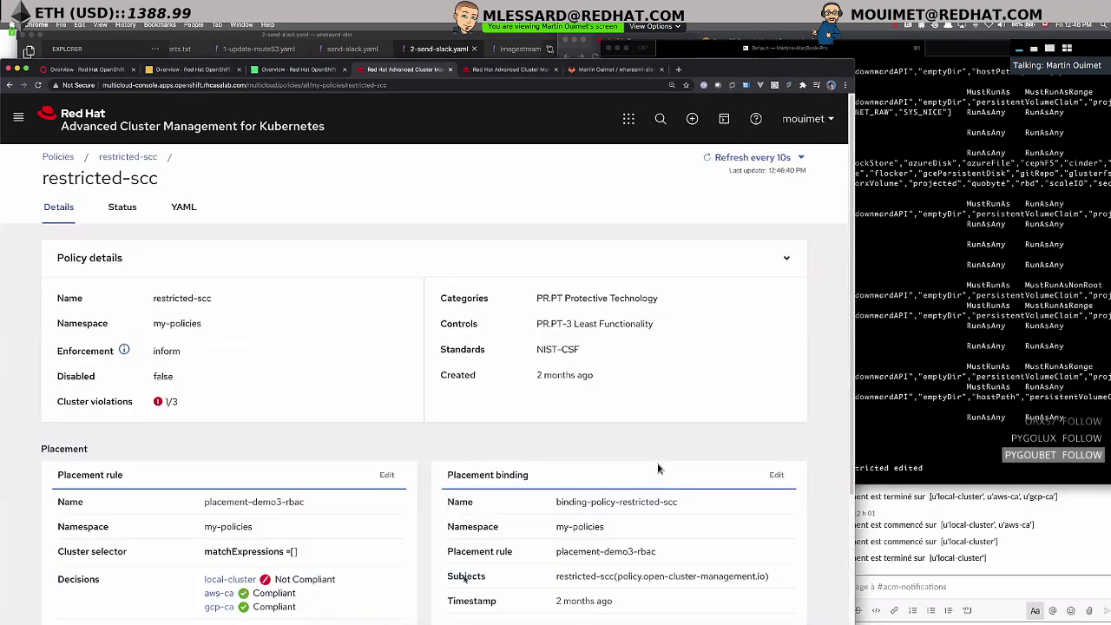
scroll(658, 469, down, 3)
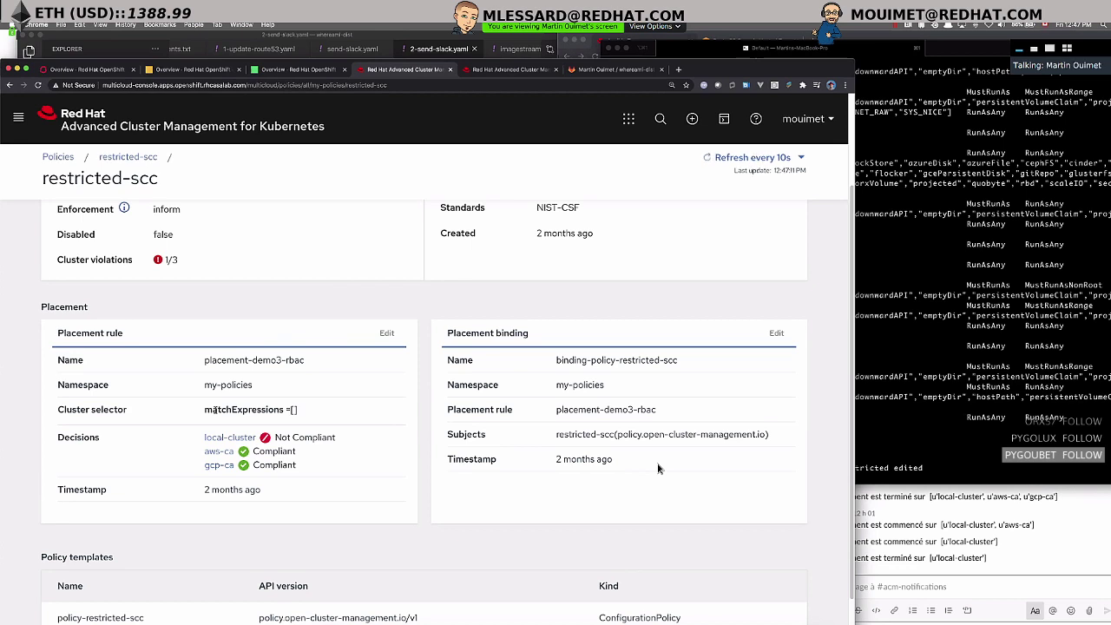
drag(244, 410, 383, 410)
click(382, 411)
drag(276, 438, 341, 440)
scroll(330, 451, up, 2)
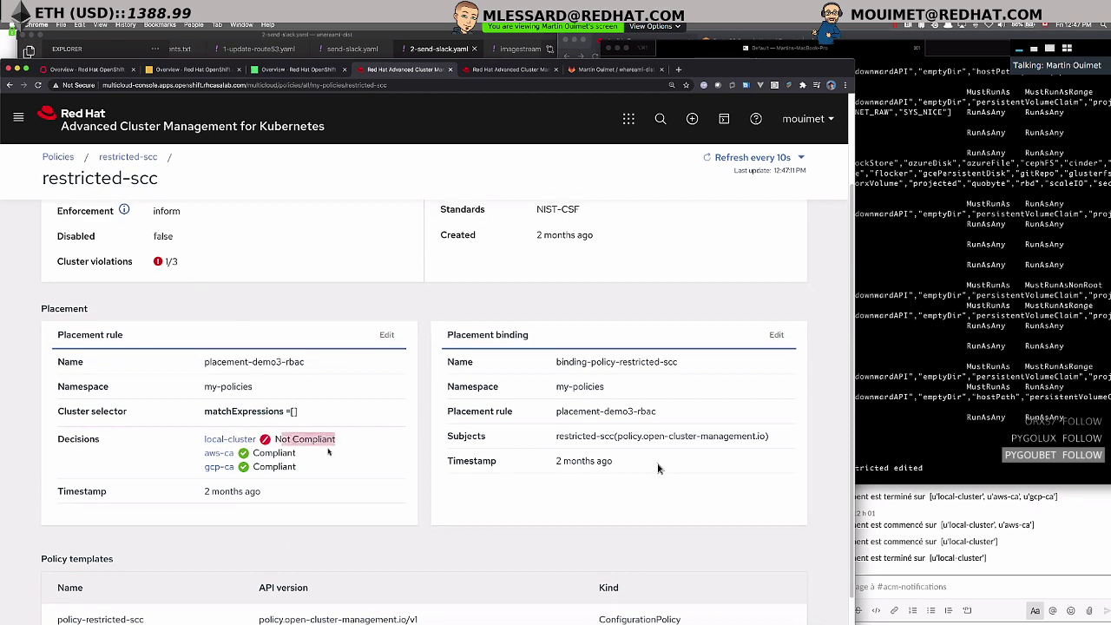
- Show local-cluster's compliance history from the Status tab, noting the latest violation time
click(126, 209)
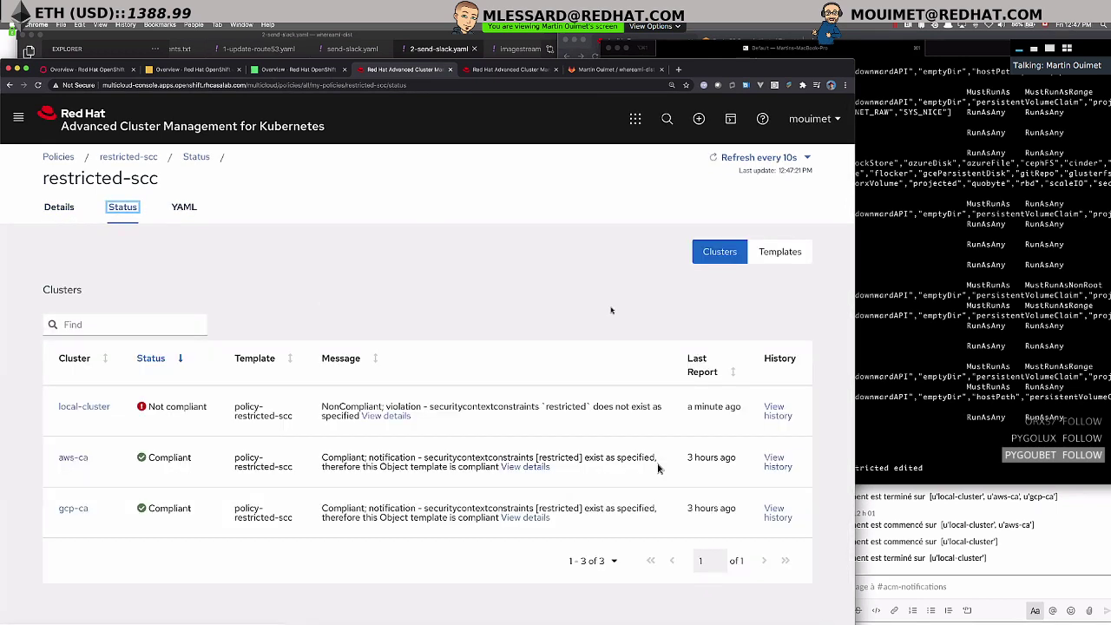
click(774, 411)
drag(701, 351, 764, 356)
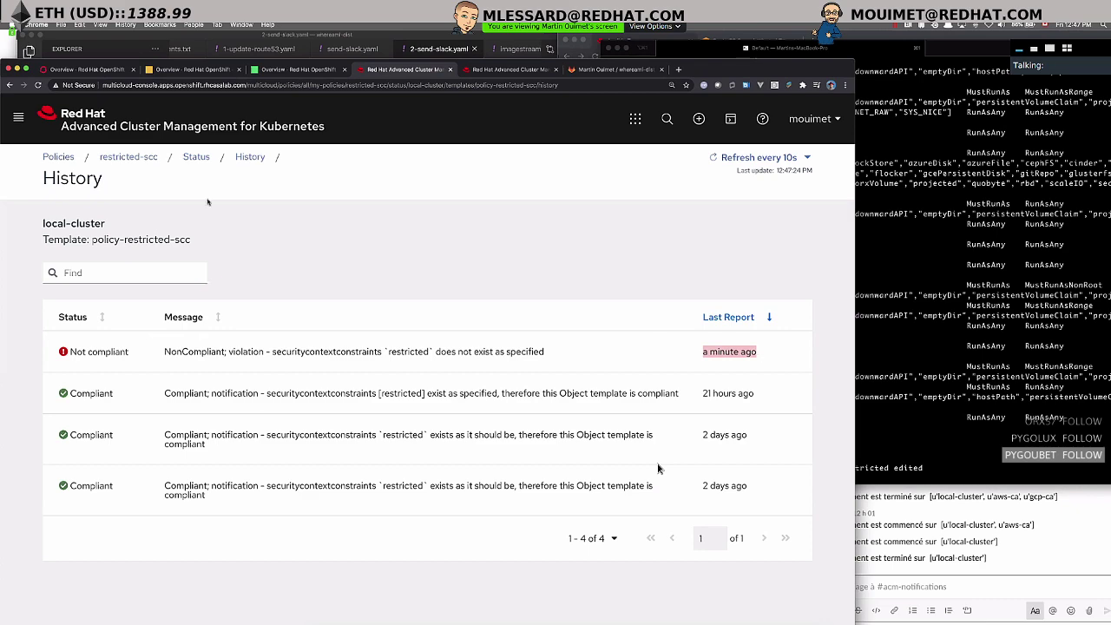
- Enforce the restricted-scc policy from its actions menu in the Policies list and confirm
click(58, 157)
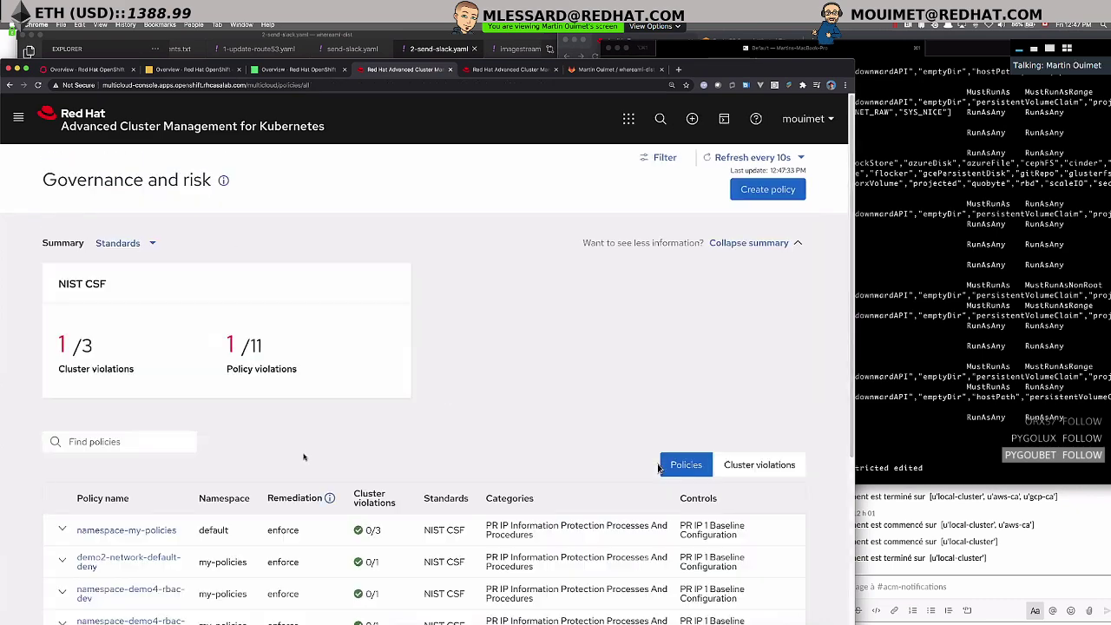
scroll(417, 521, down, 3)
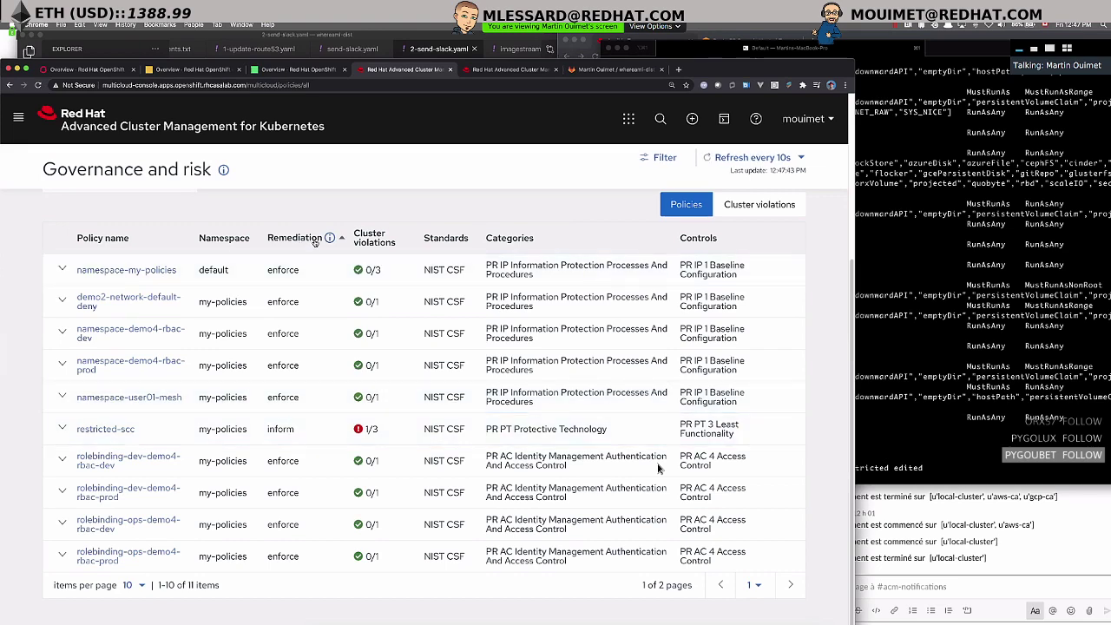
click(783, 432)
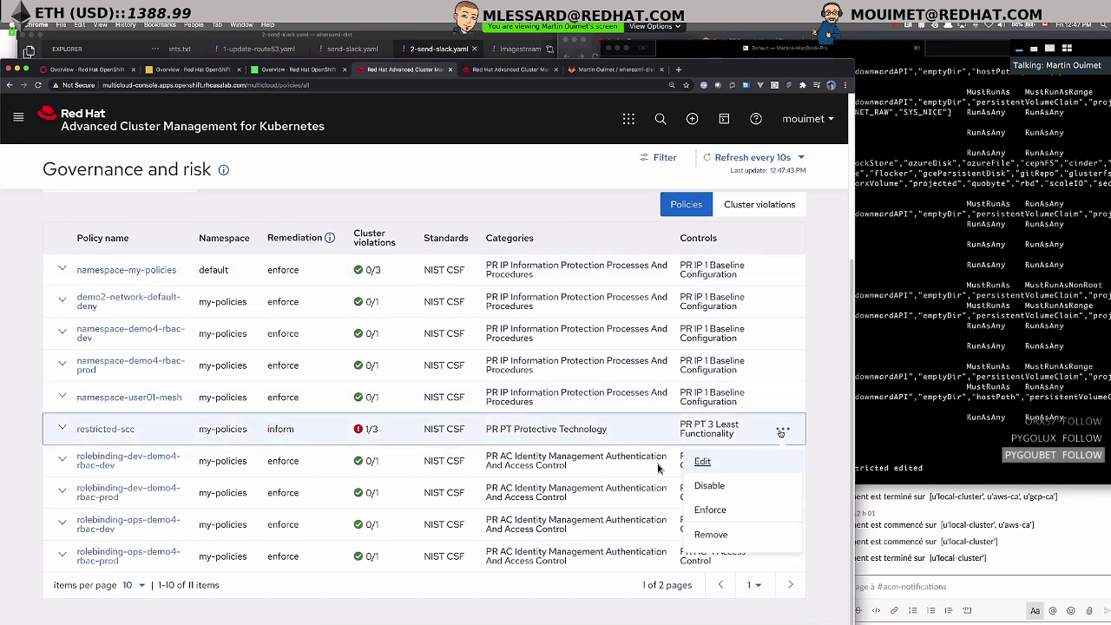
click(710, 509)
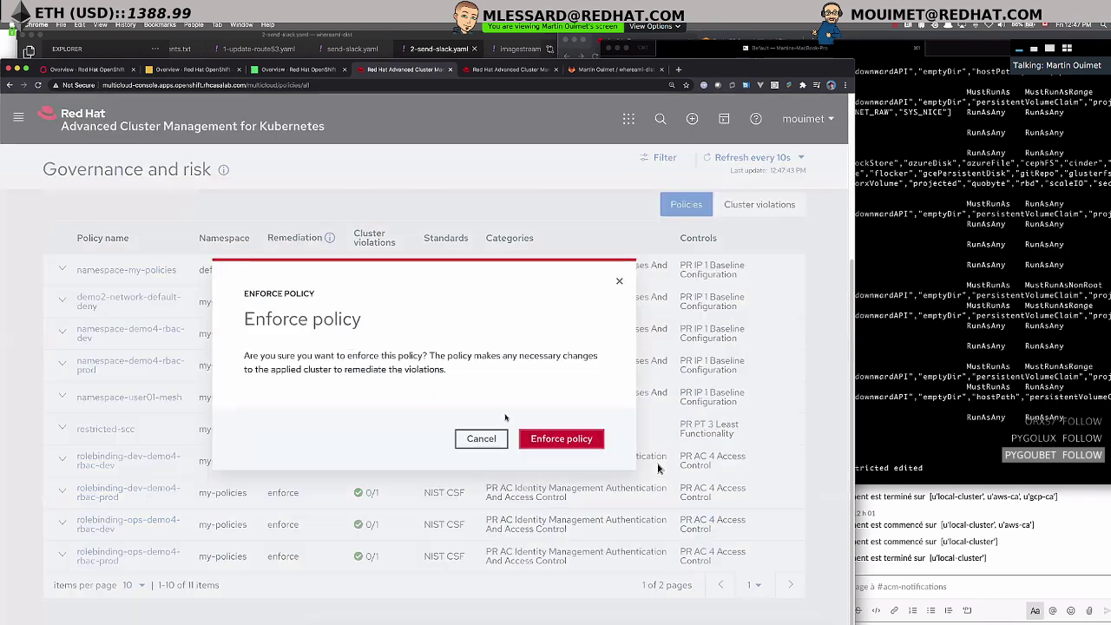
click(562, 439)
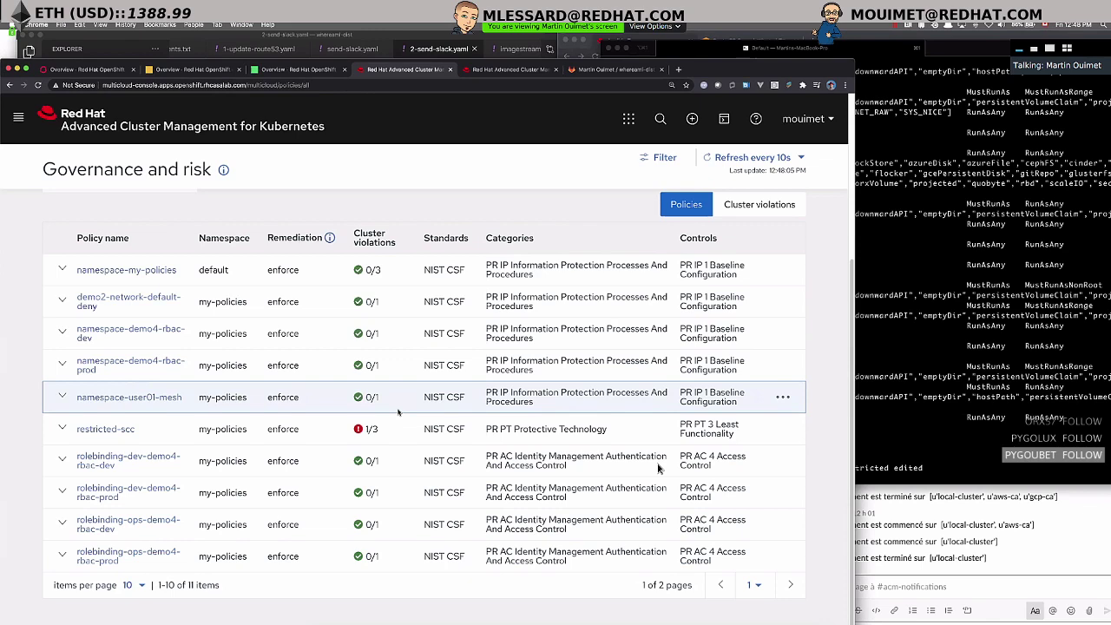
scroll(390, 434, up, 3)
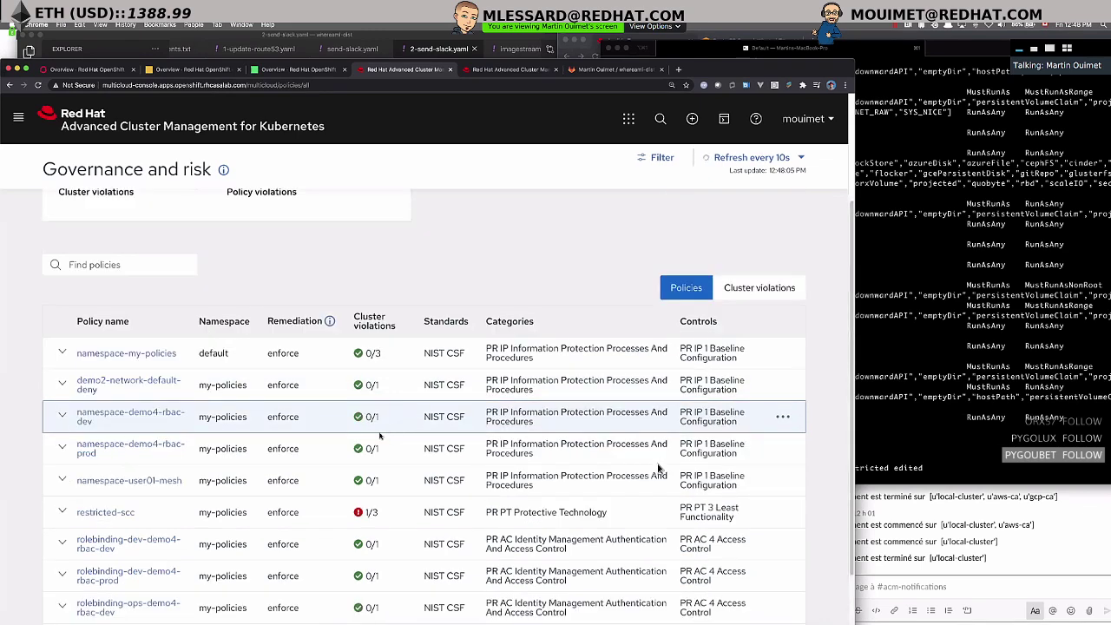
scroll(380, 432, up, 3)
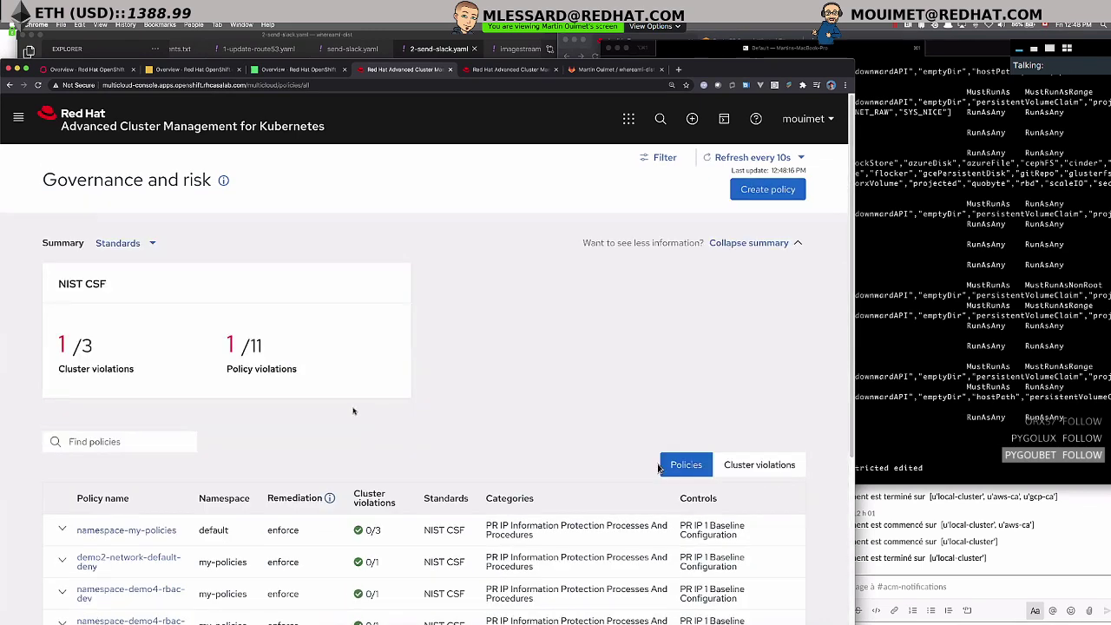
scroll(352, 409, down, 5)
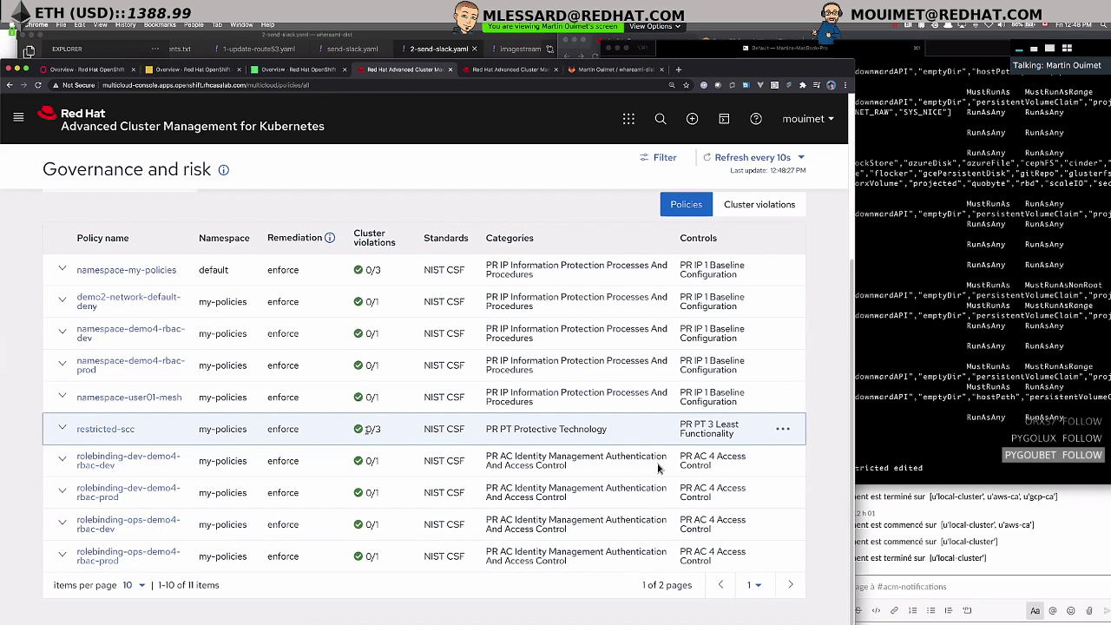
- Reopen the restricted SCC to check the restored MustRunAsRange value, then return to Governance and risk
key(super+Tab)
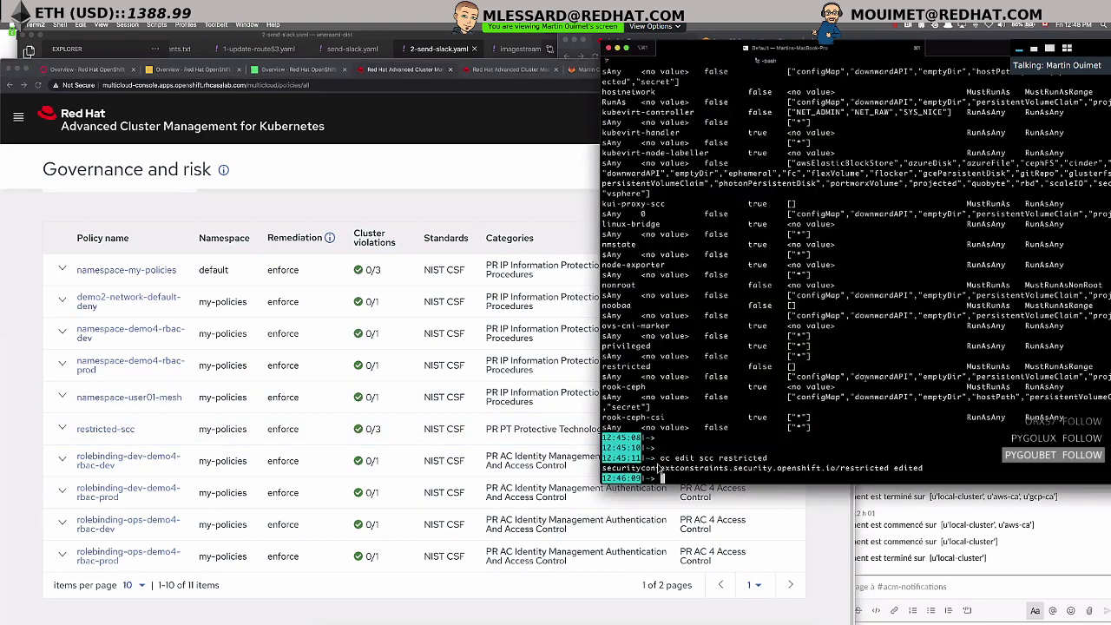
key(Return)
key(Up)
key(Return)
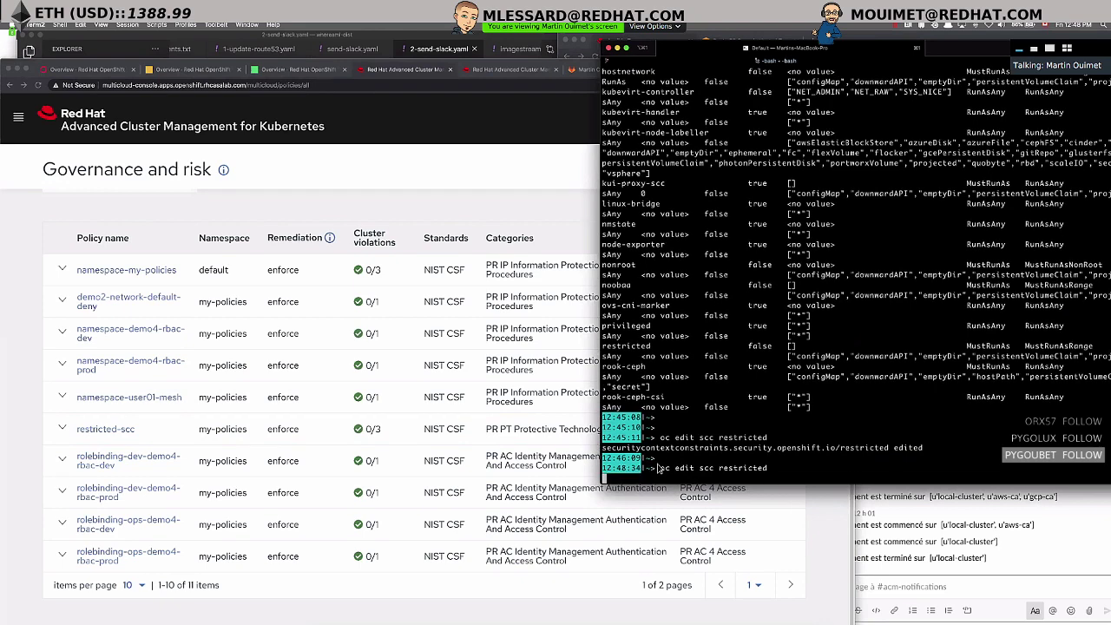
scroll(658, 469, down, 10)
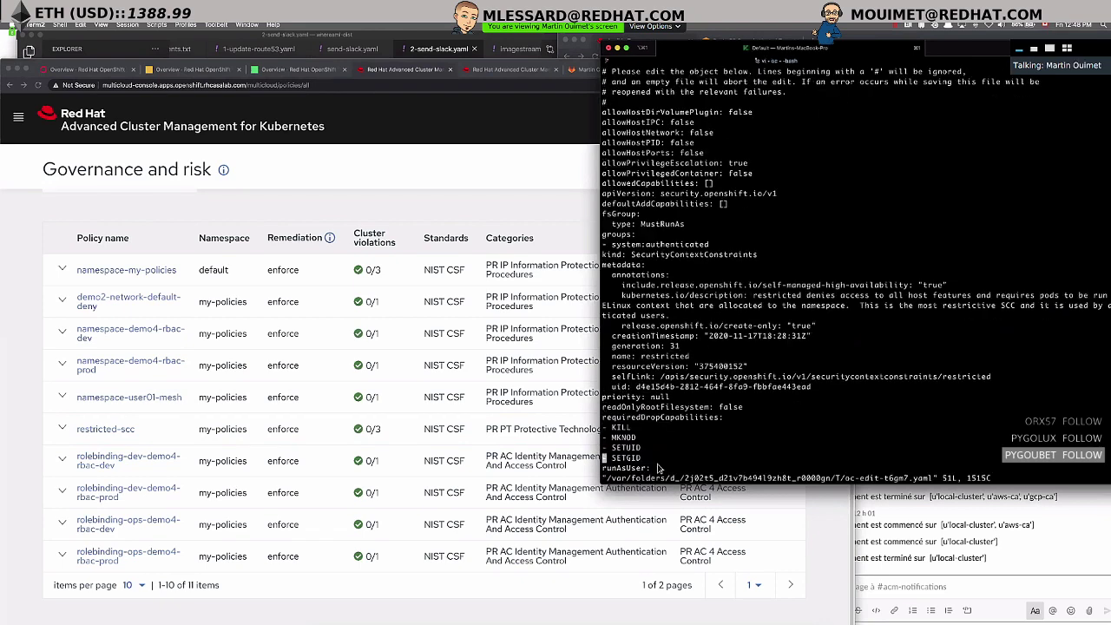
double_click(672, 346)
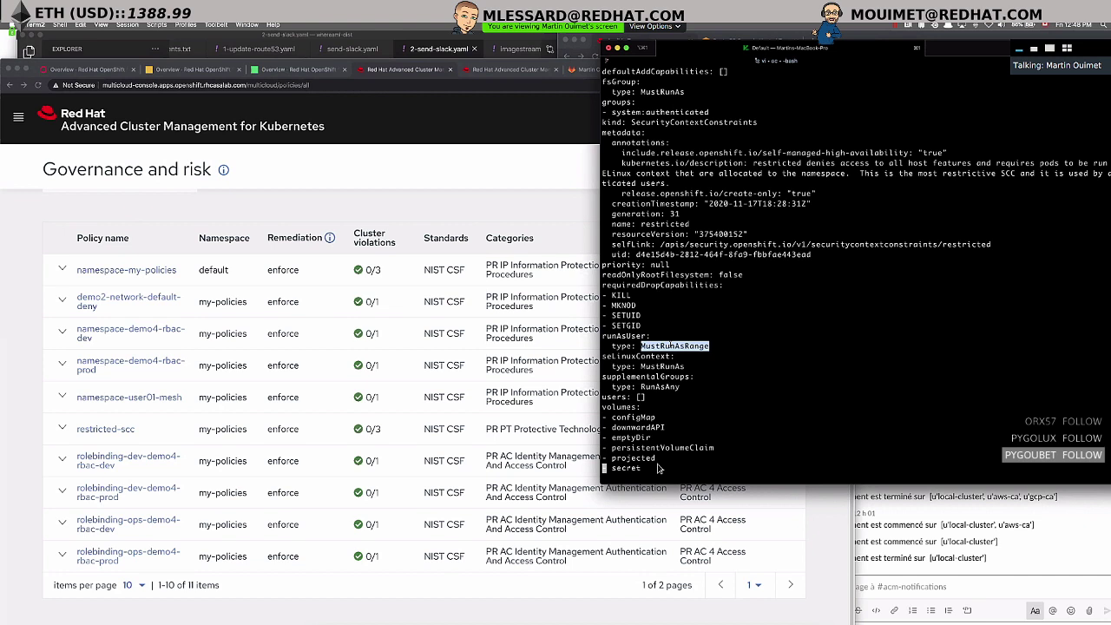
click(130, 375)
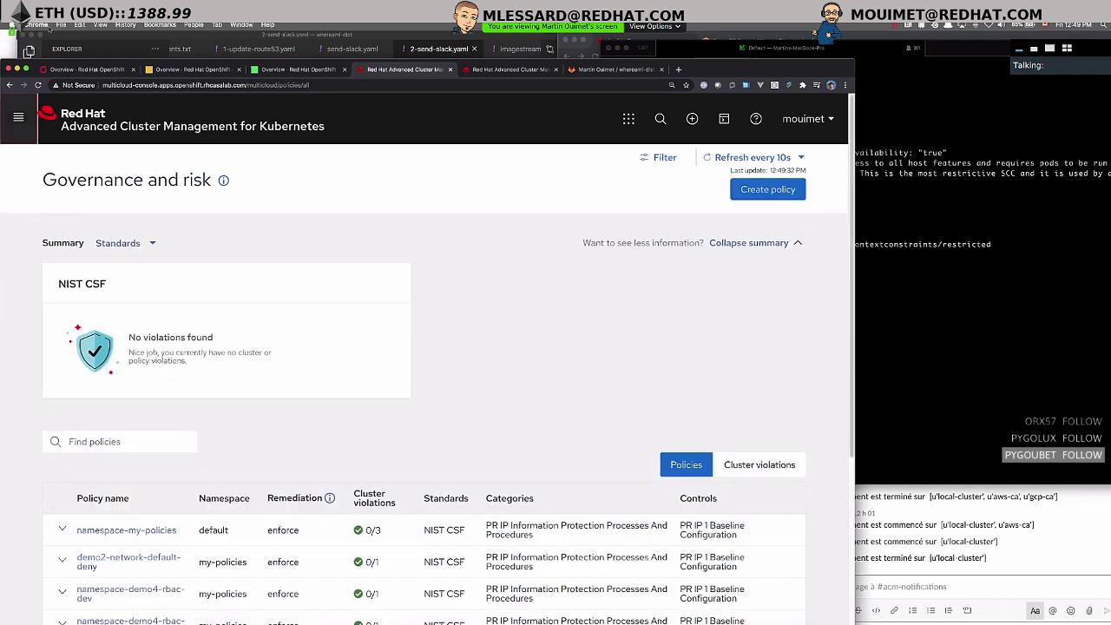
- Go to Manage applications, then switch to the whereami-dist GitLab project tab
click(19, 116)
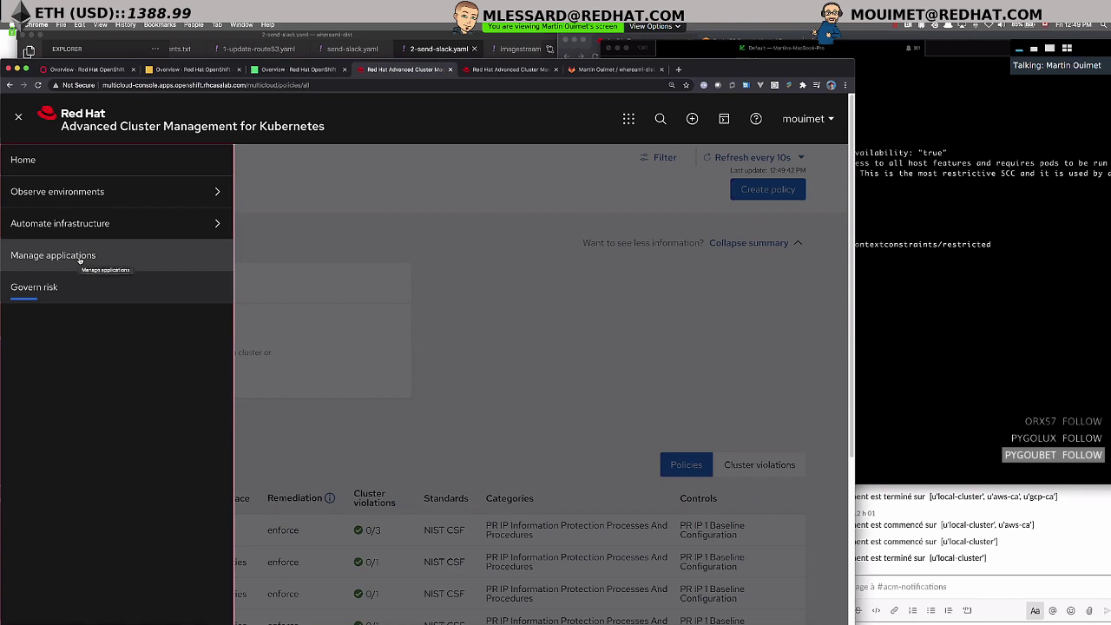
click(77, 257)
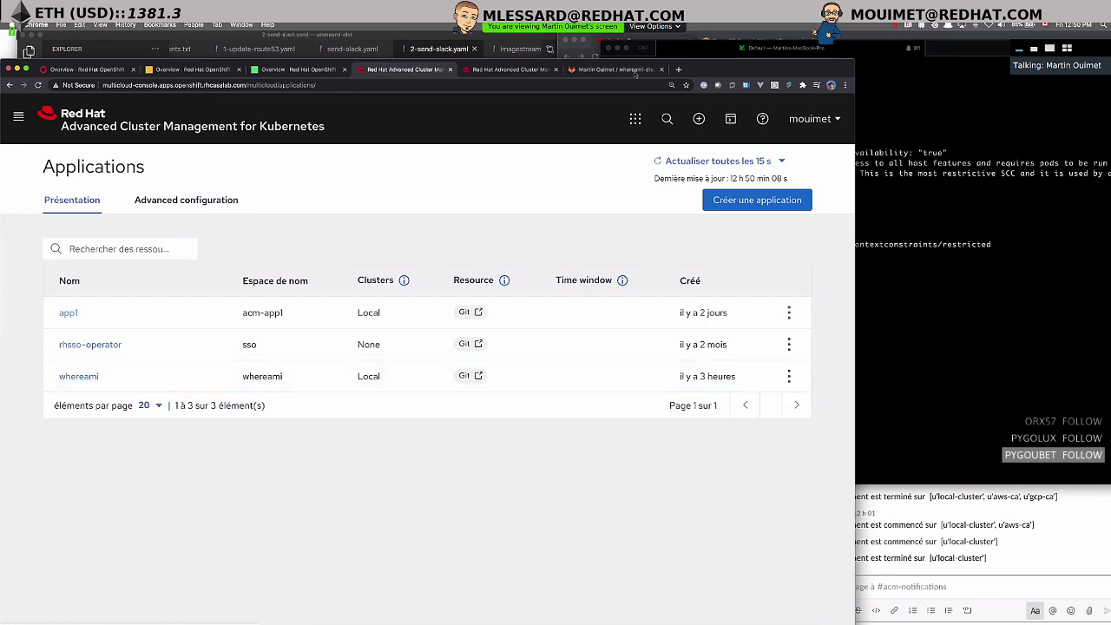
click(626, 69)
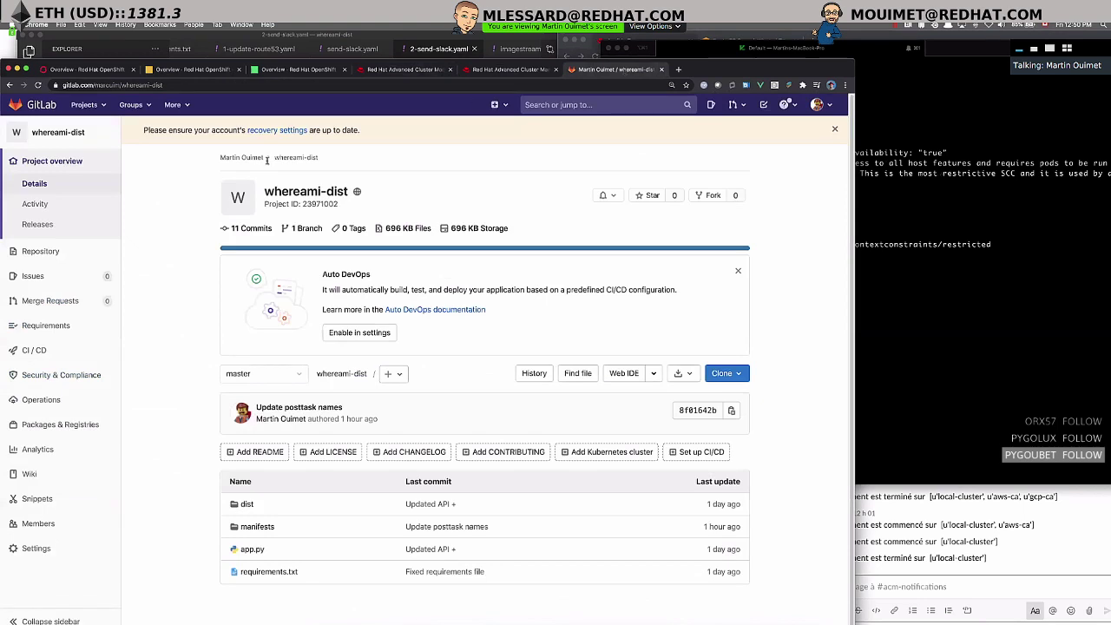
- Open the whereami-dist repository's manifests folder and then its app subfolder
drag(265, 192, 348, 193)
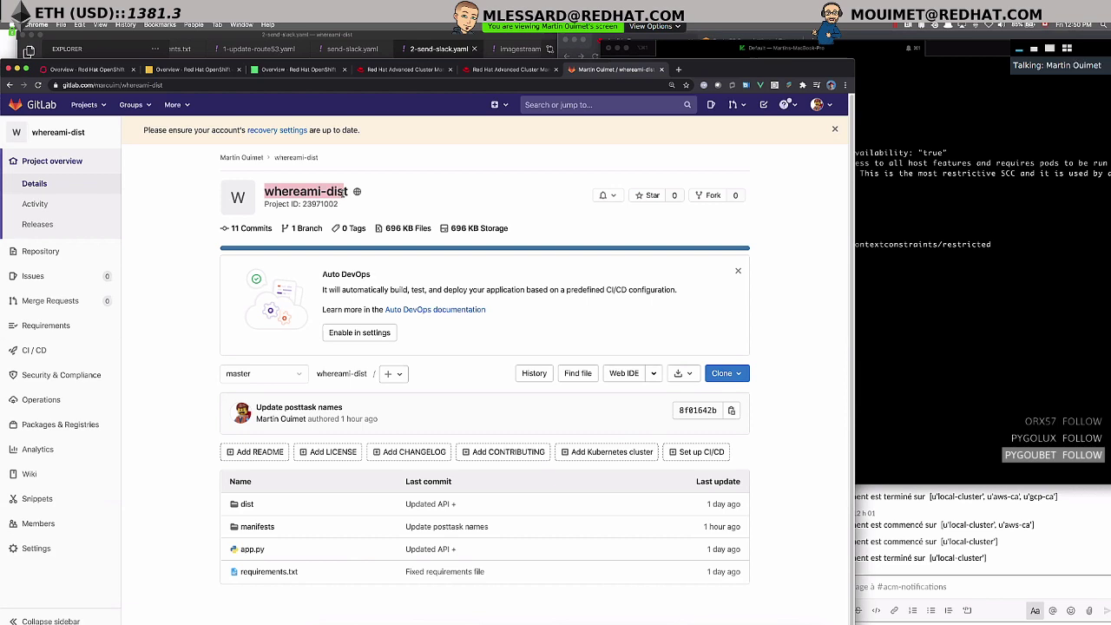
scroll(241, 521, down, 1)
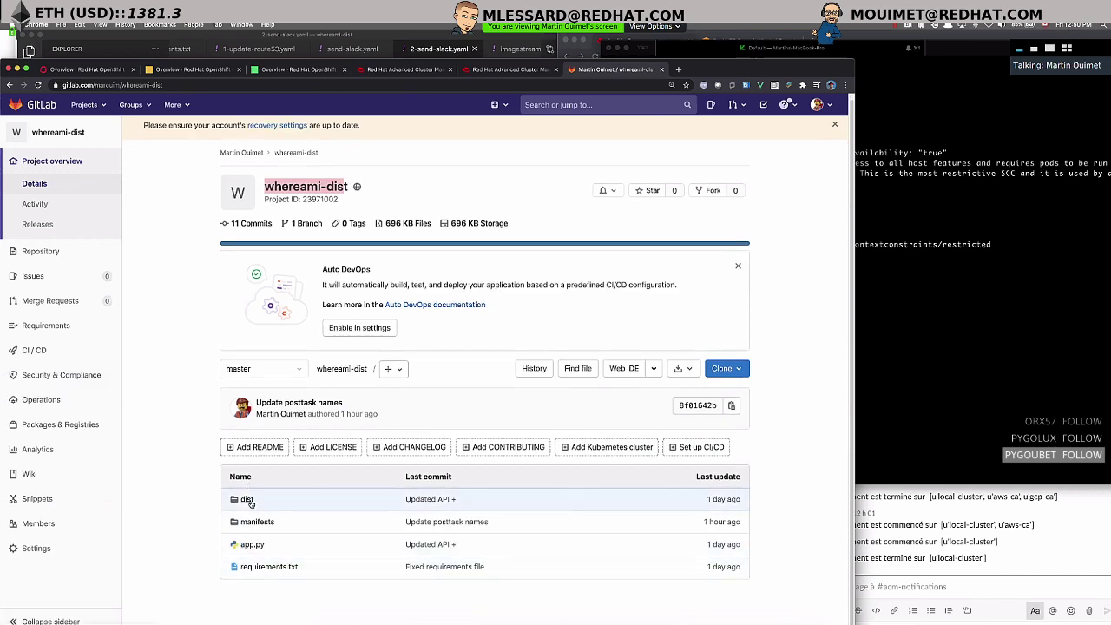
click(257, 523)
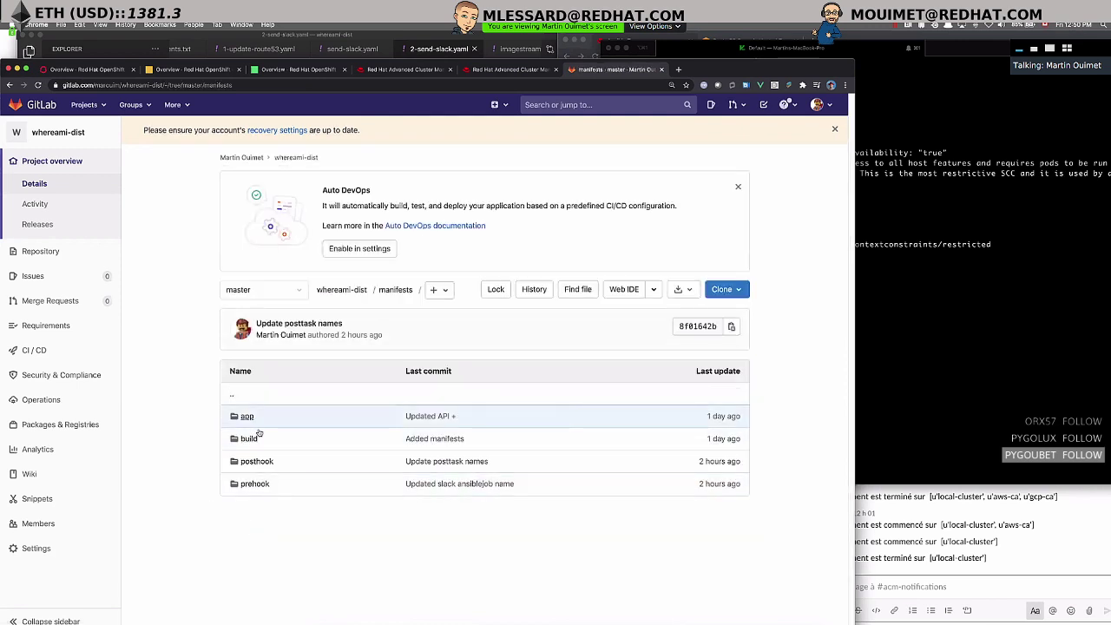
click(247, 417)
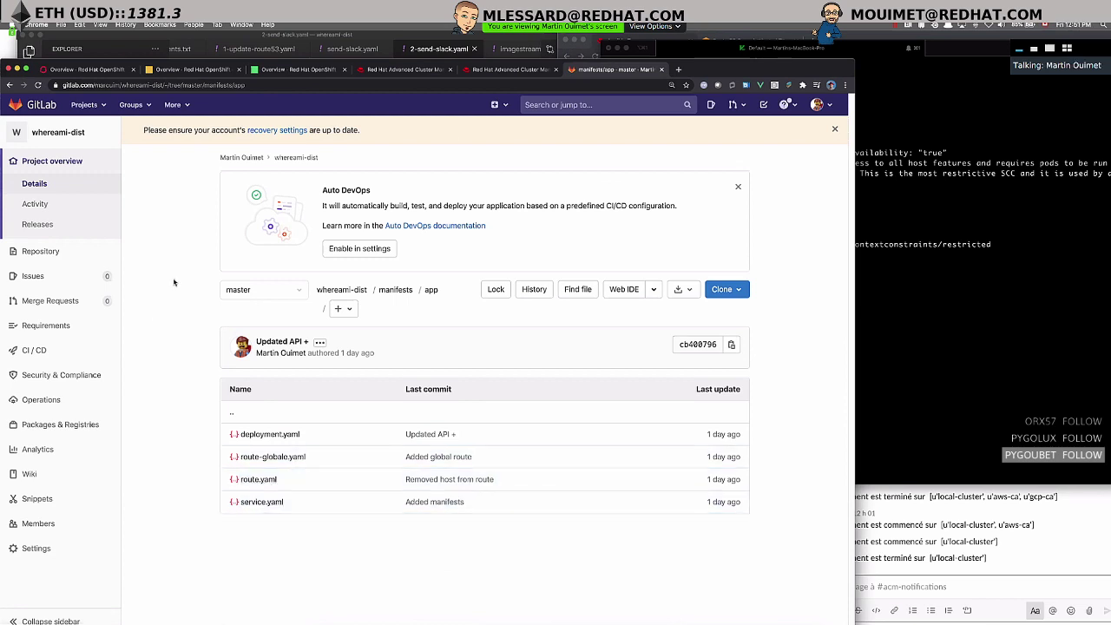
- Step back through the folder history and reopen the manifests folder
key(super+Left)
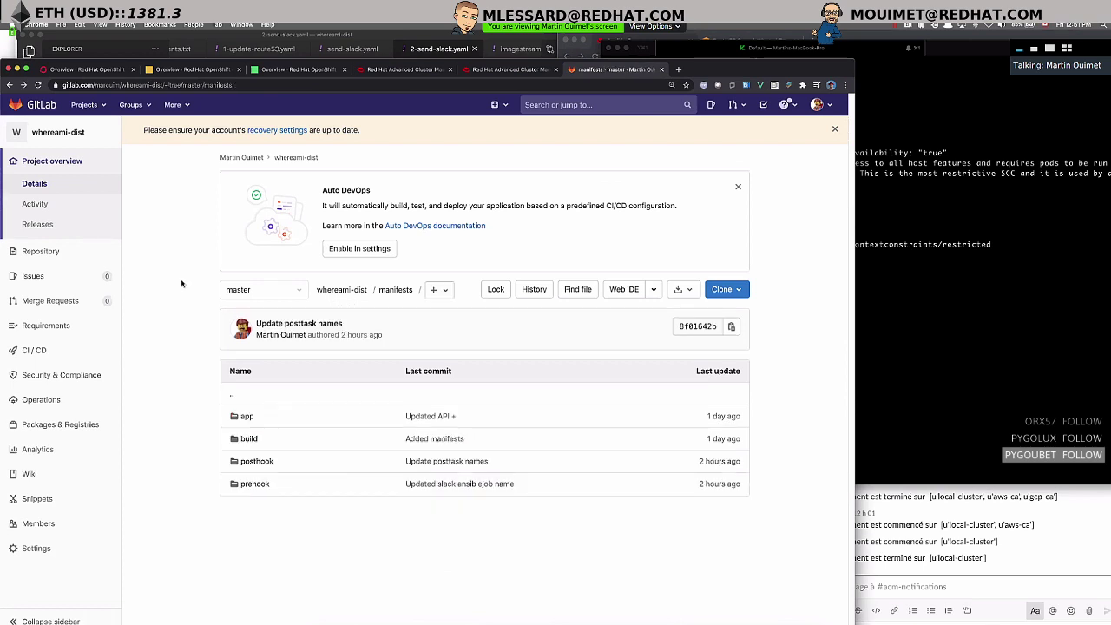
key(super+Left)
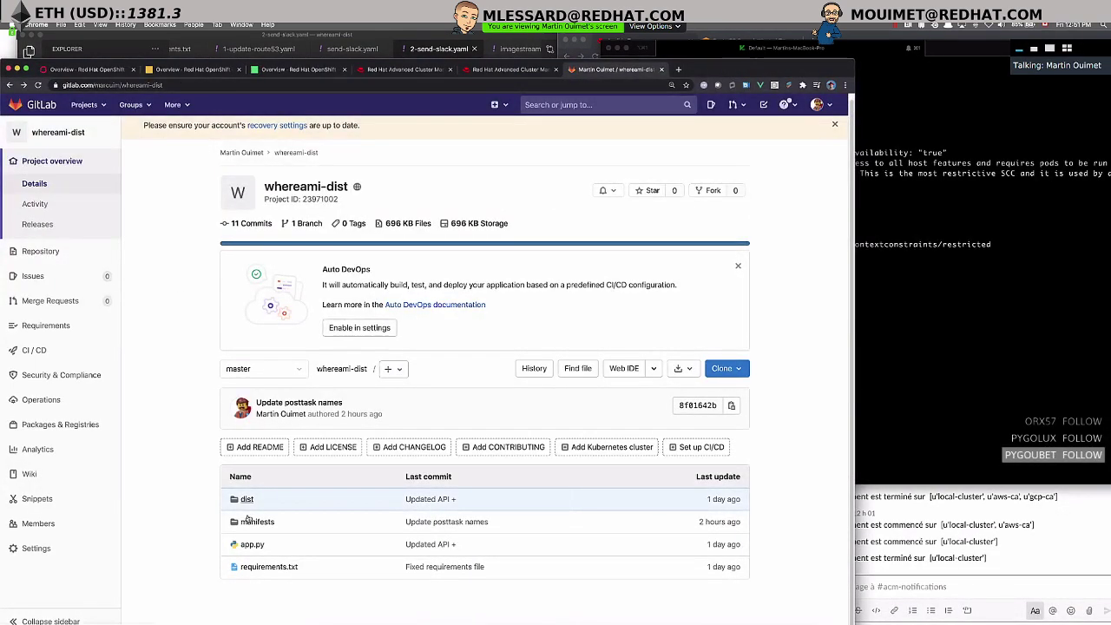
key(super+Right)
click(259, 439)
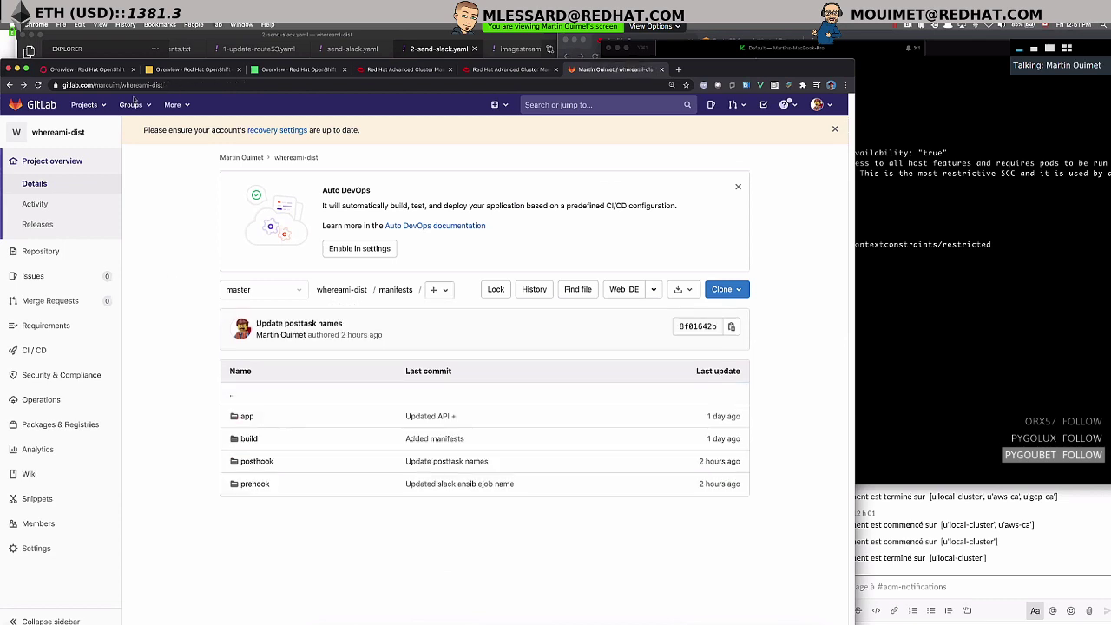
- Open whereami from the ACM Applications list and scroll down to its resource topology
click(501, 70)
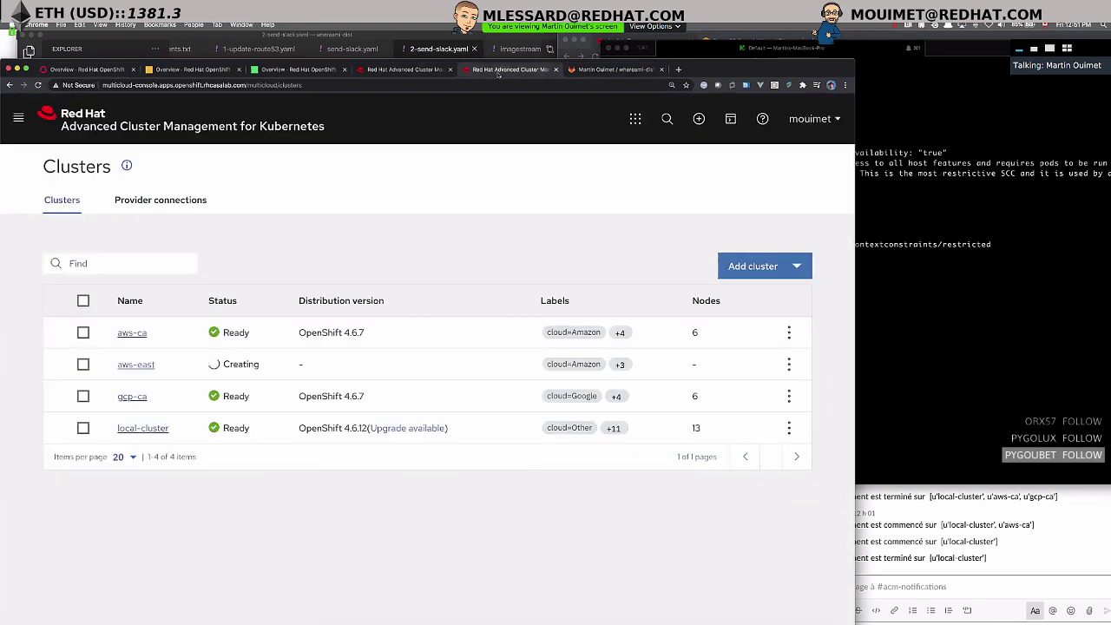
click(401, 69)
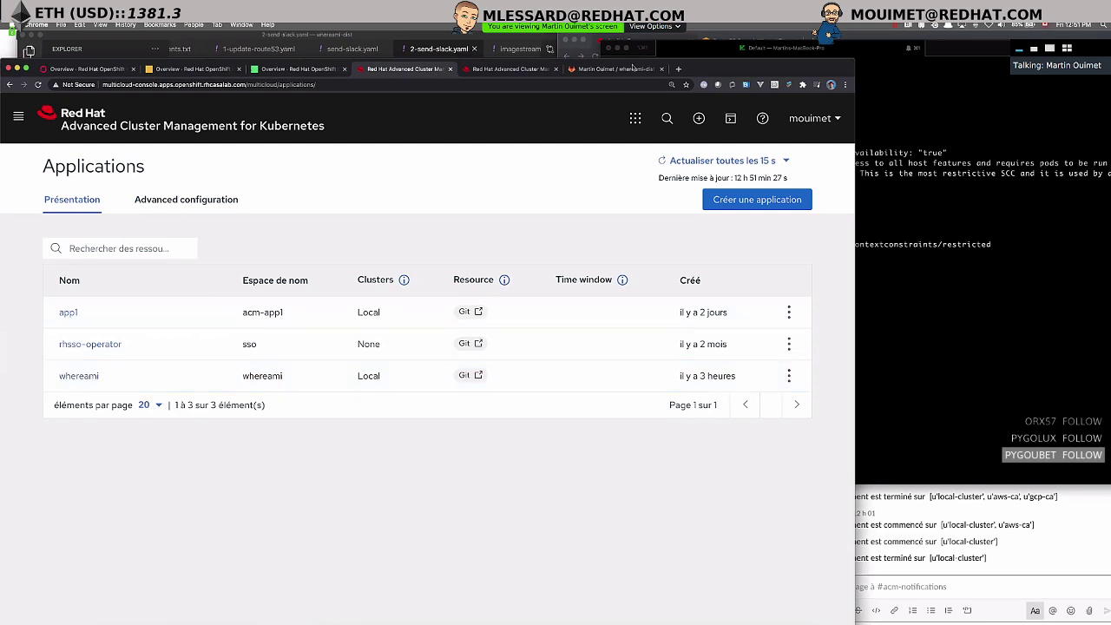
click(78, 376)
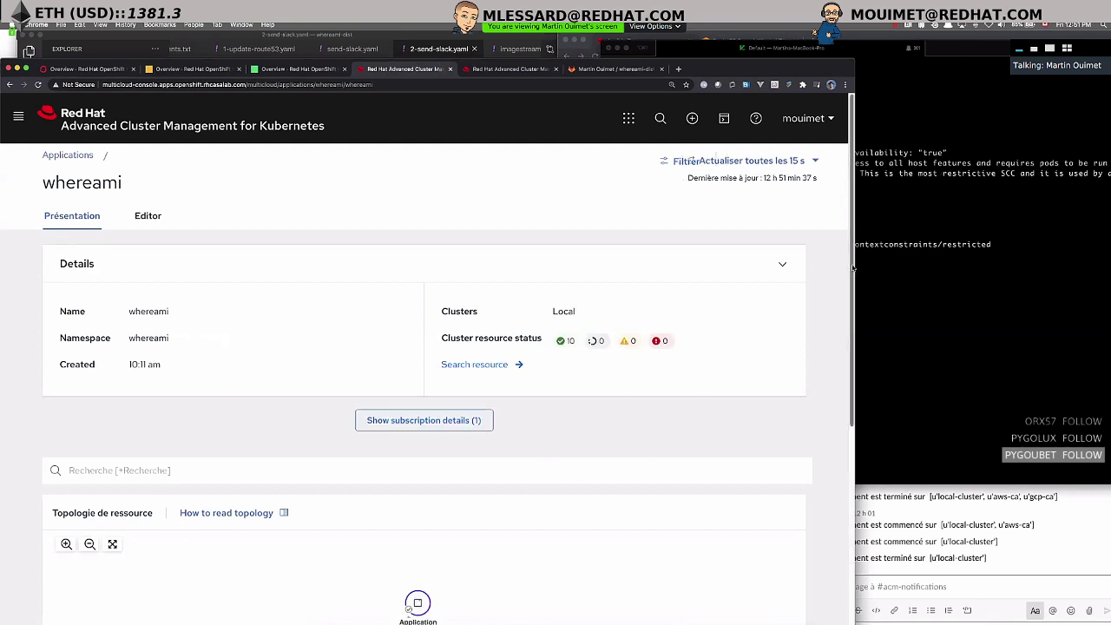
drag(852, 269, 872, 497)
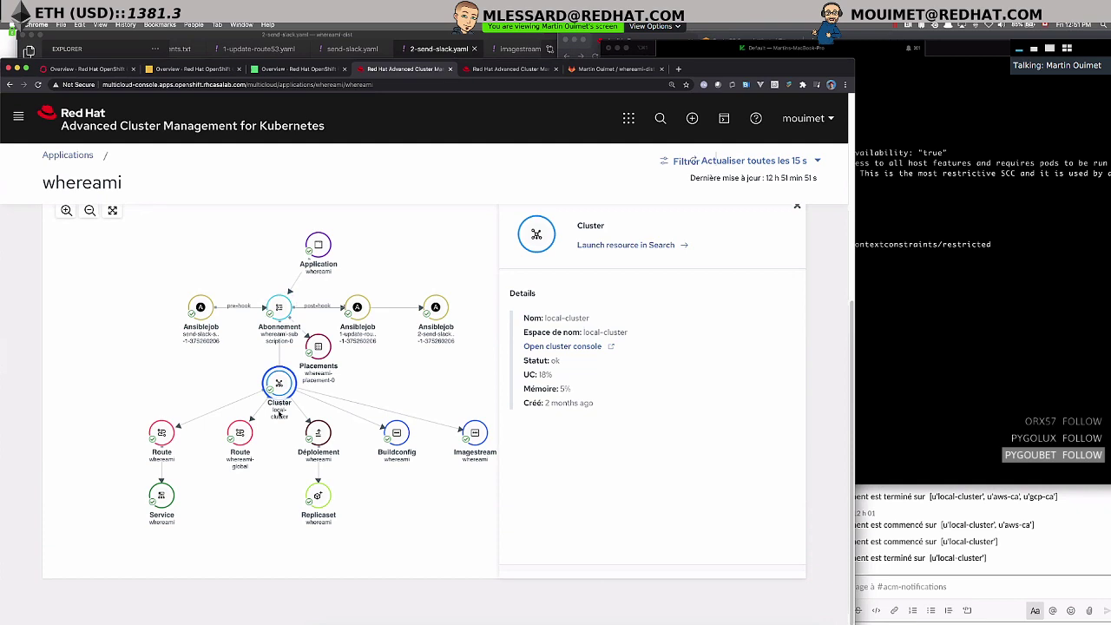
click(279, 308)
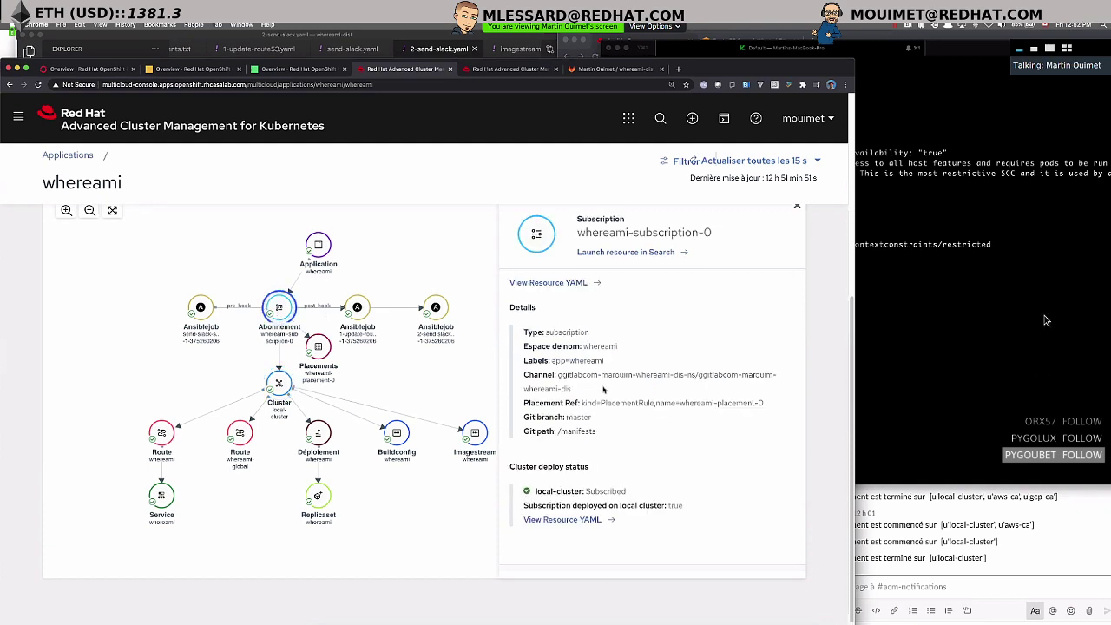
drag(524, 361, 610, 364)
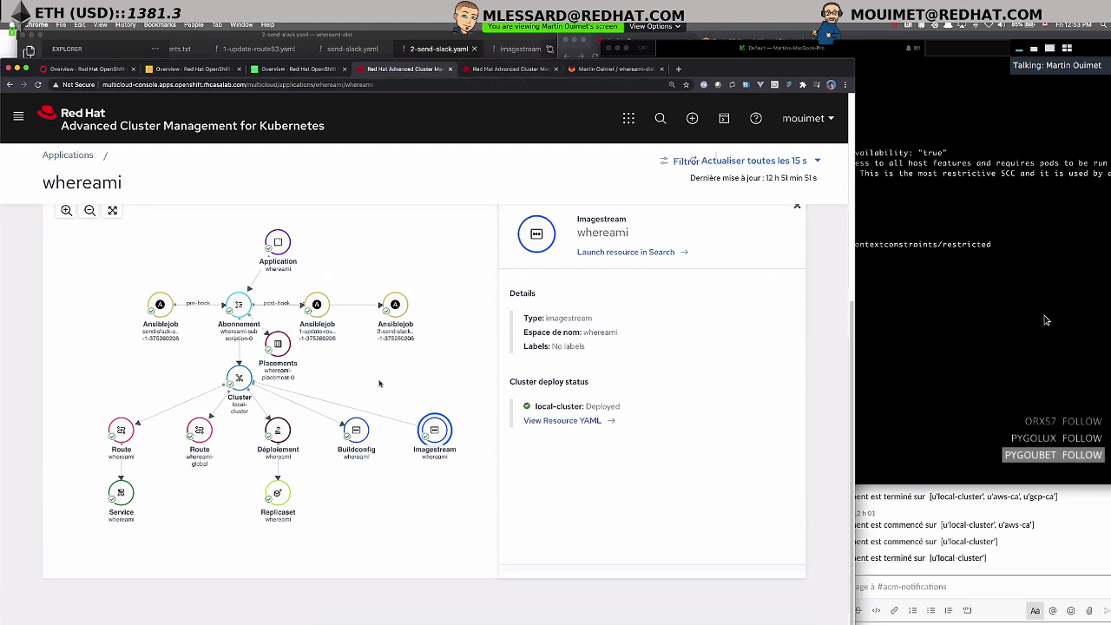
scroll(323, 251, up, 5)
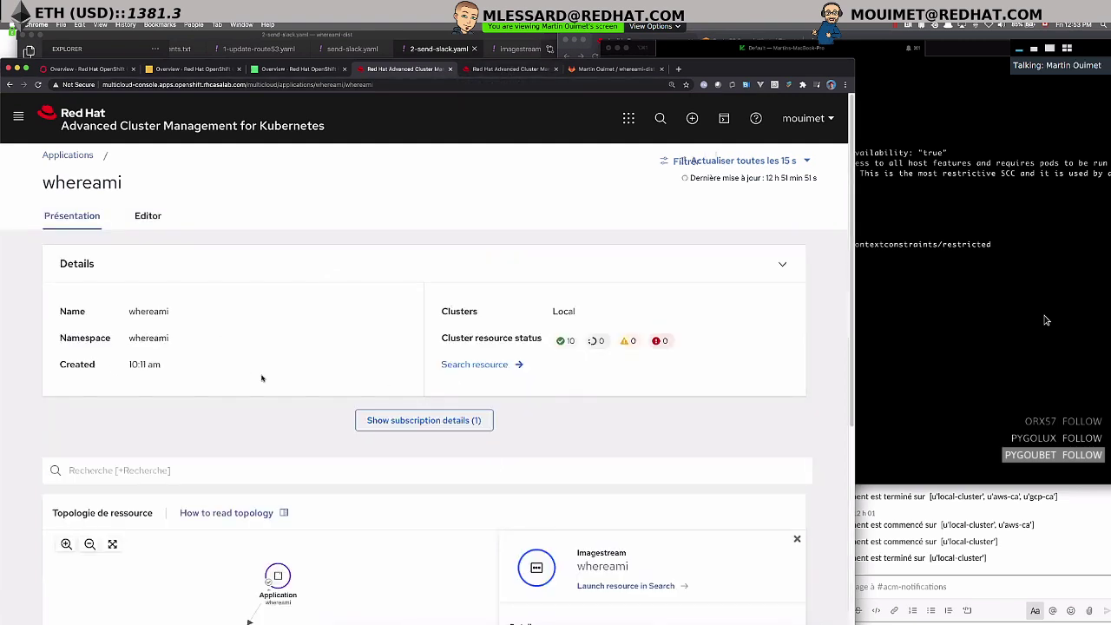
scroll(258, 380, down, 3)
scroll(257, 381, up, 5)
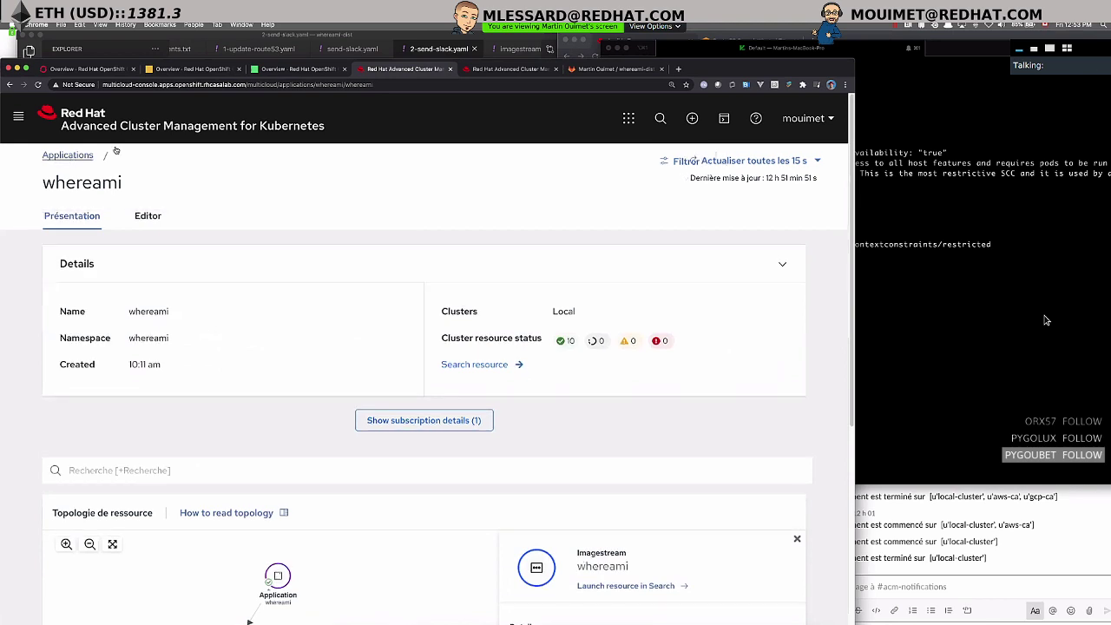
- Open the whereami application page, then return to the Applications list
click(67, 155)
click(78, 376)
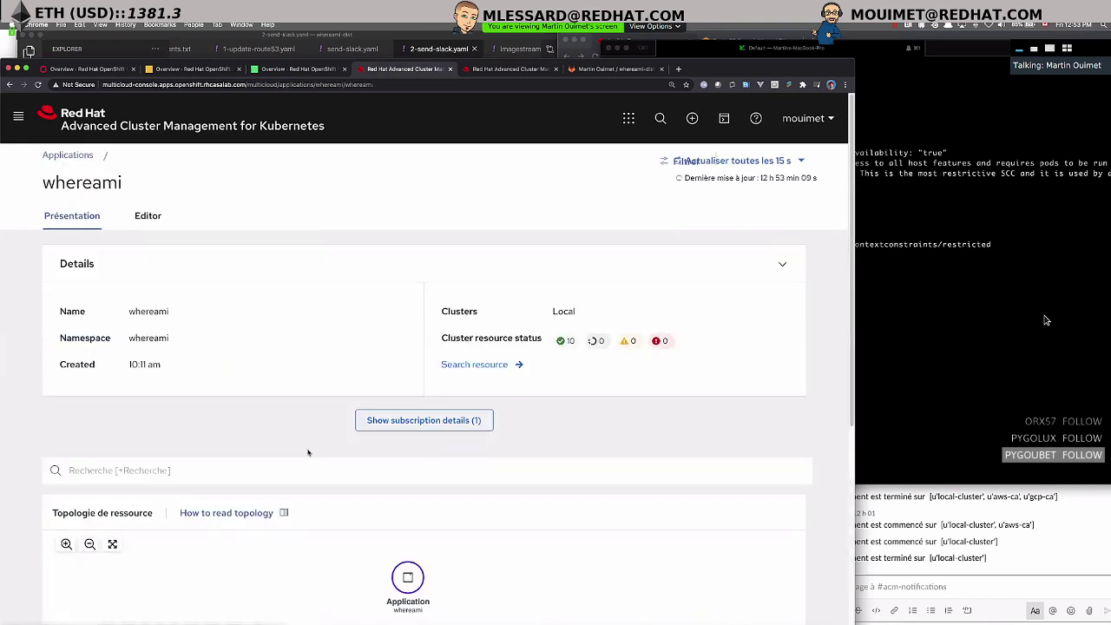
click(68, 154)
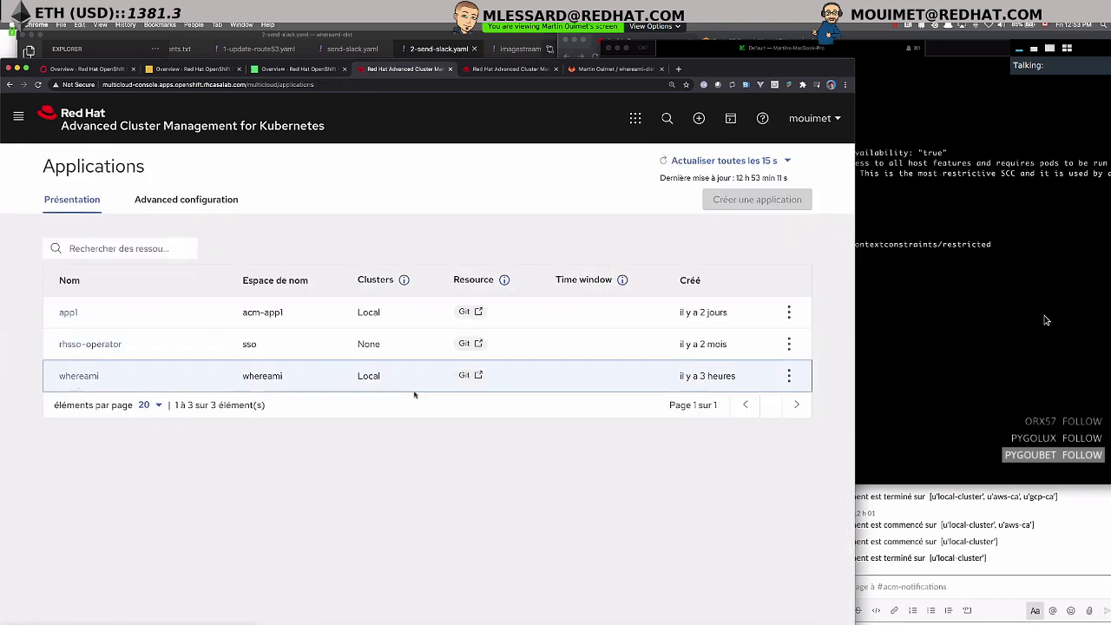
- Review whereami's settings via Editer une application, then go back to Applications
click(790, 376)
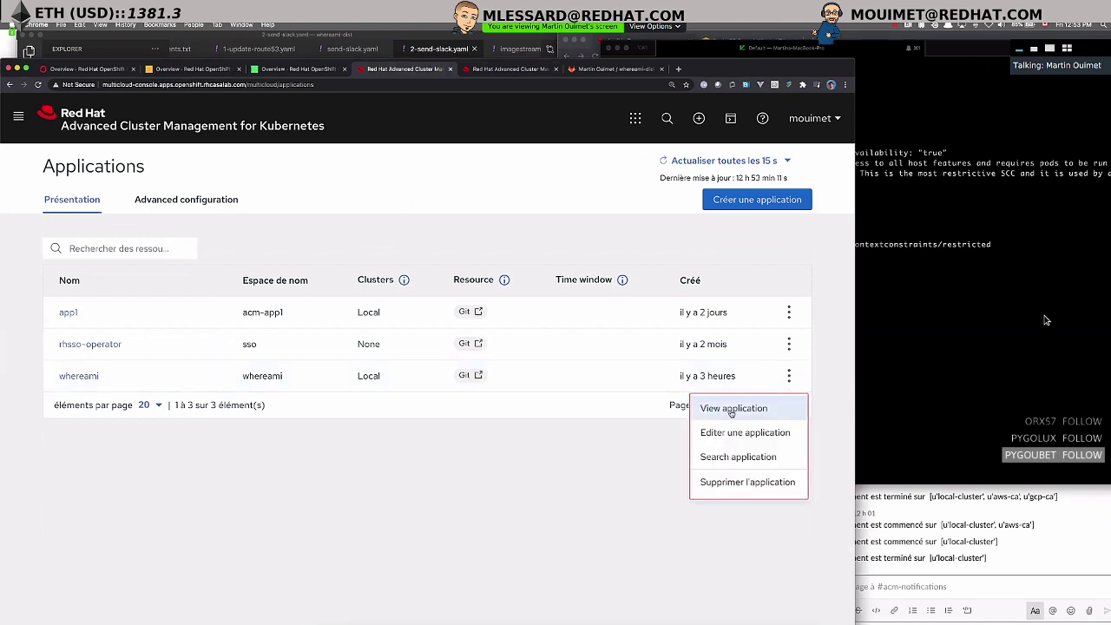
click(739, 432)
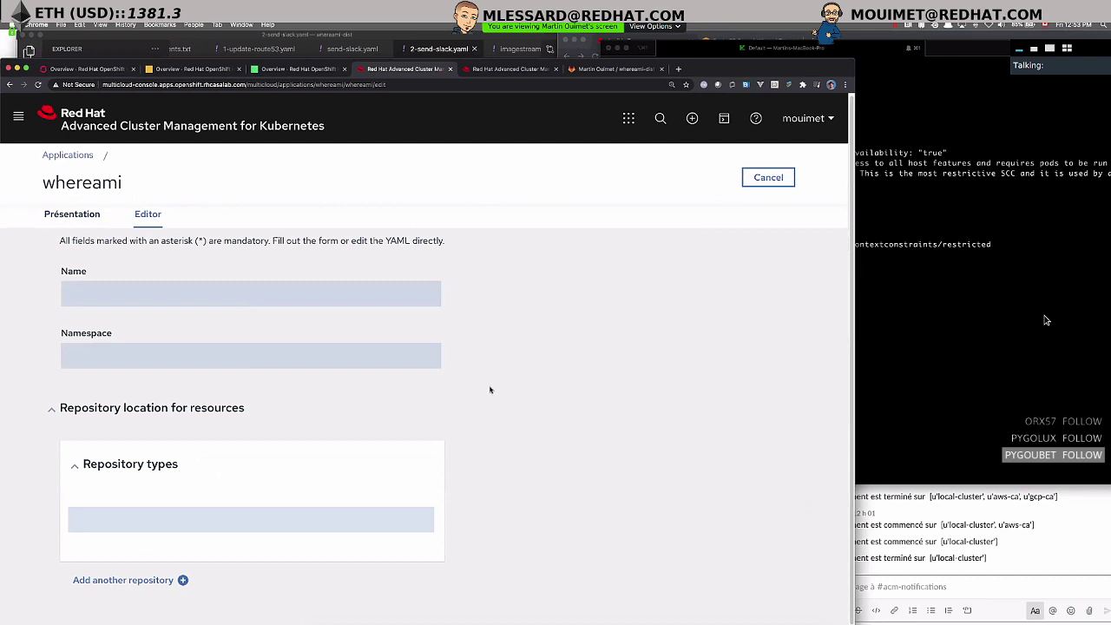
scroll(521, 390, down, 5)
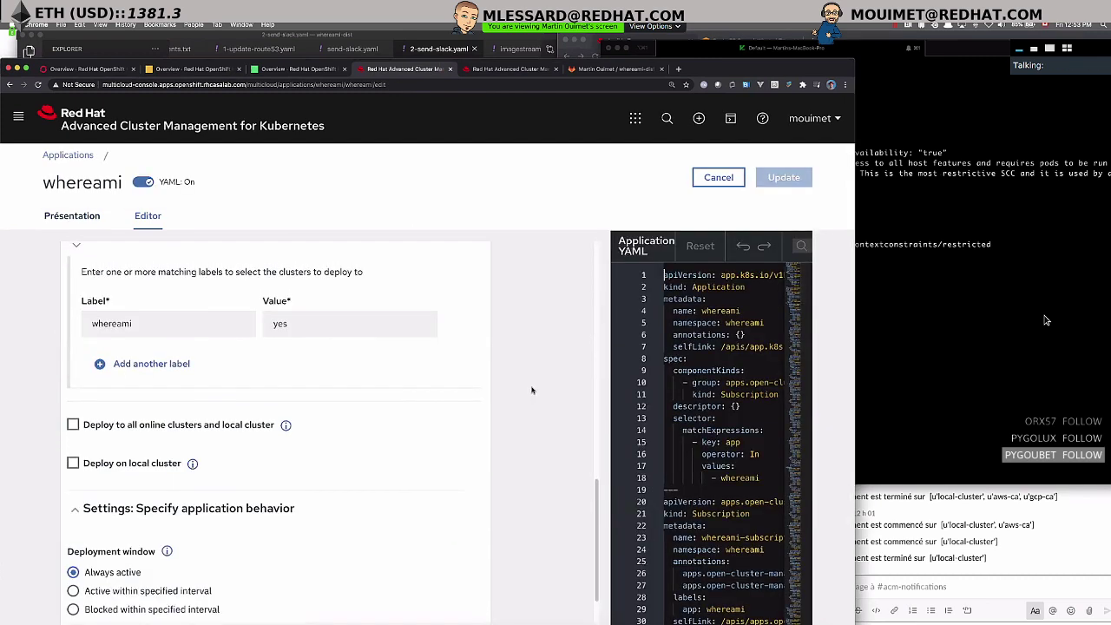
scroll(532, 390, up, 5)
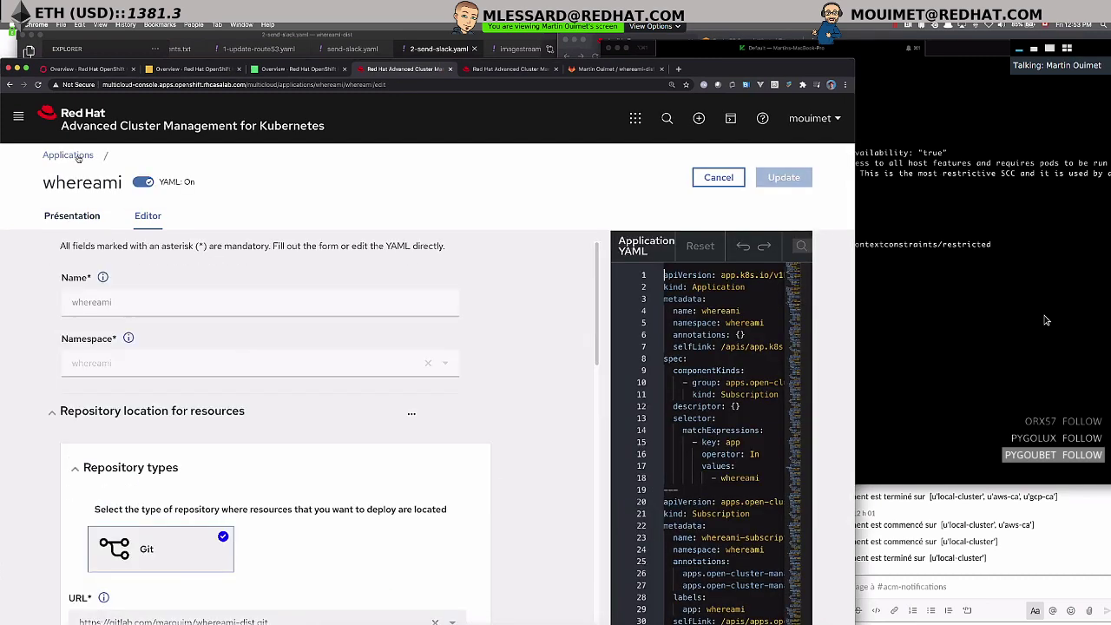
click(70, 156)
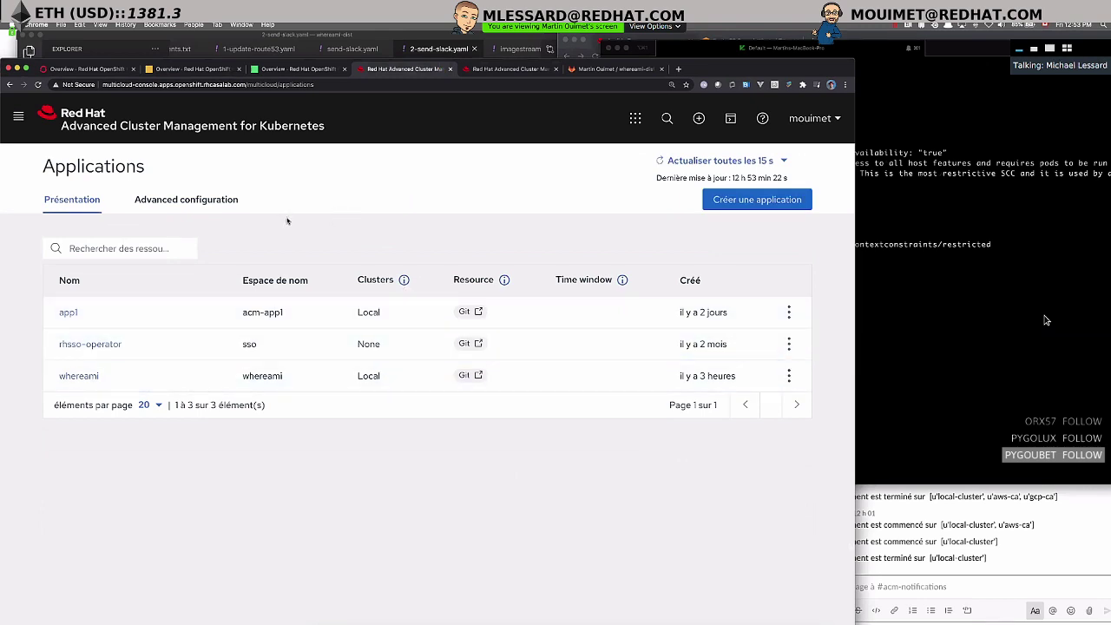
- Open whereami, scroll to and pan its topology, then switch to the Clusters tab
click(91, 377)
scroll(261, 434, down, 5)
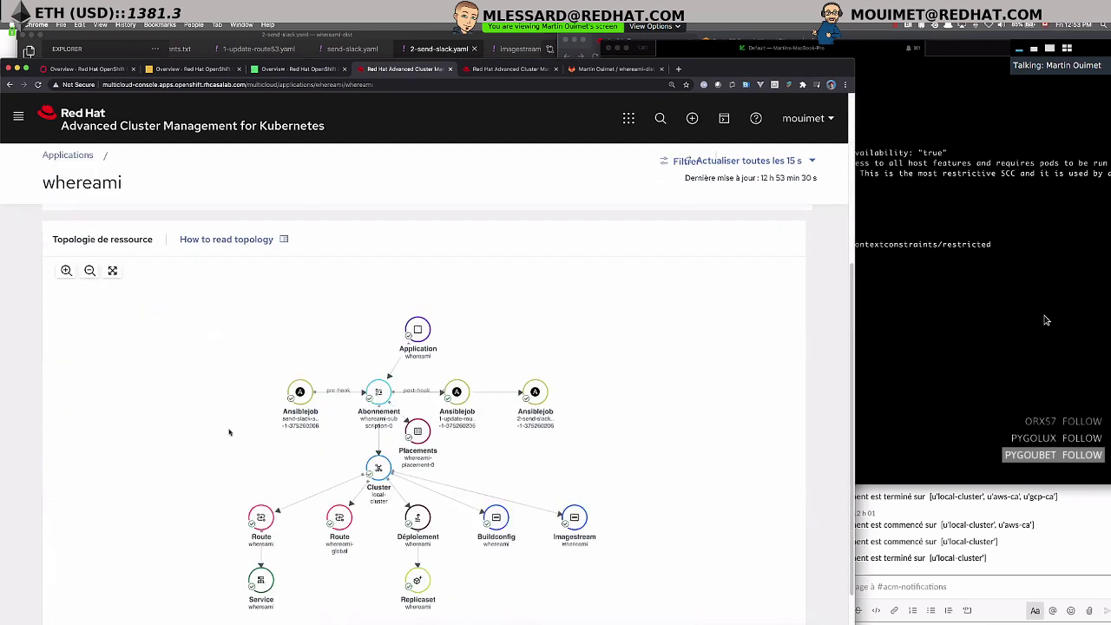
drag(269, 433, 116, 415)
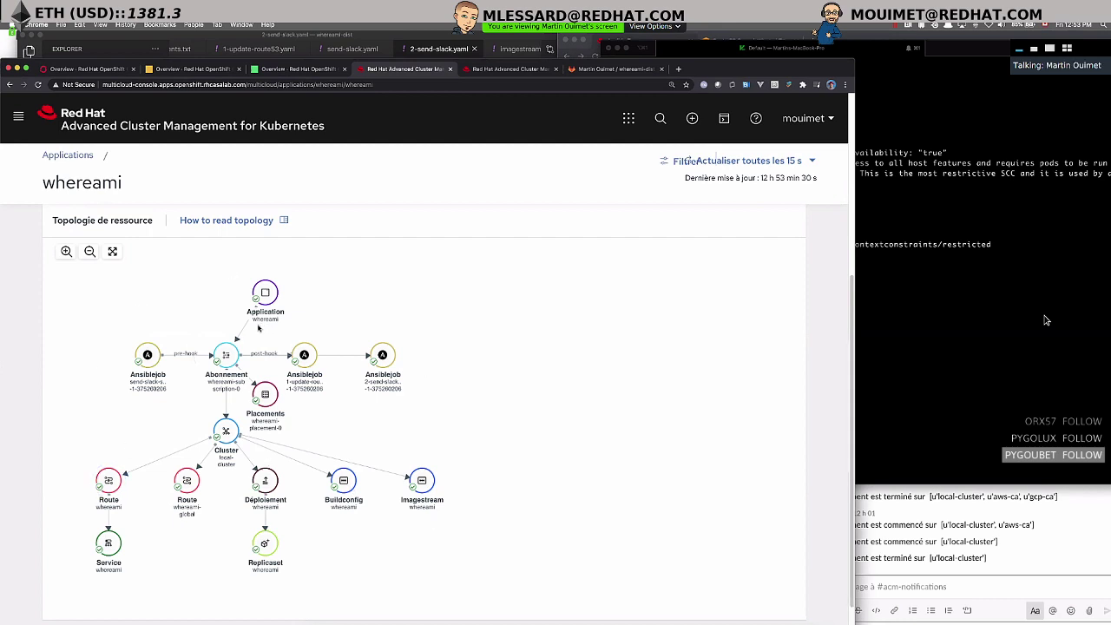
click(523, 70)
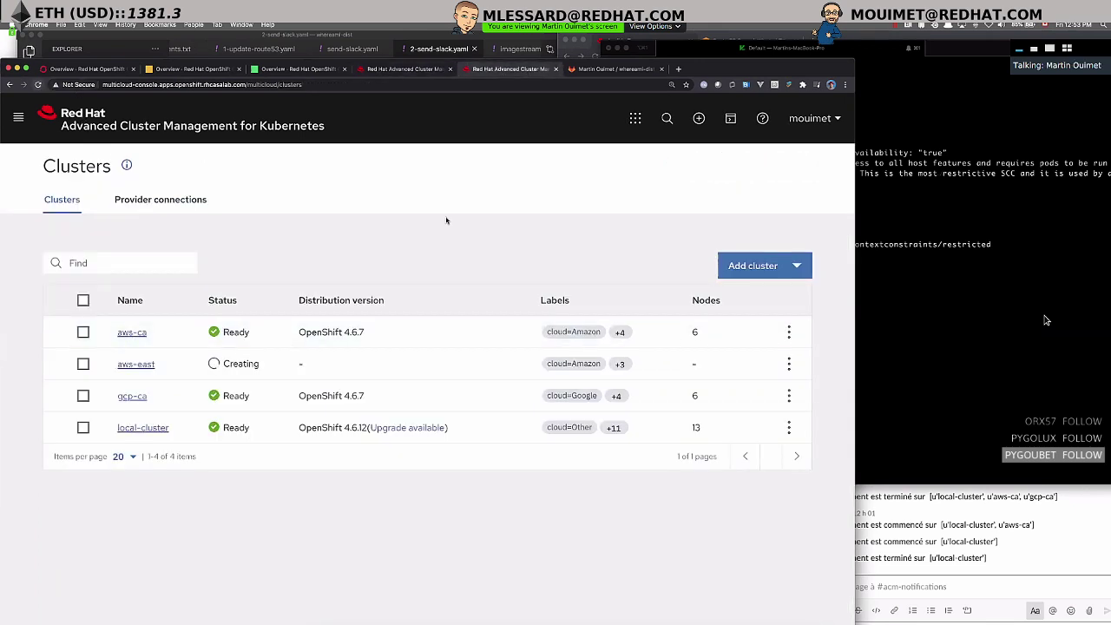
- Add the whereami=yes label to aws-ca, then switch to the whereami topology tab
key(super+r)
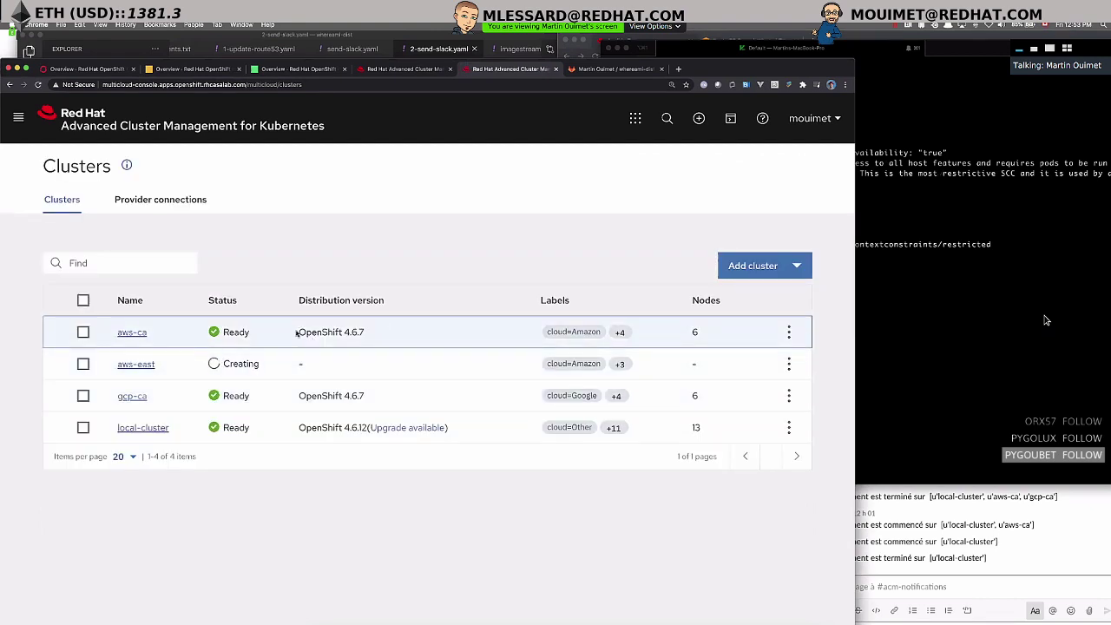
click(789, 332)
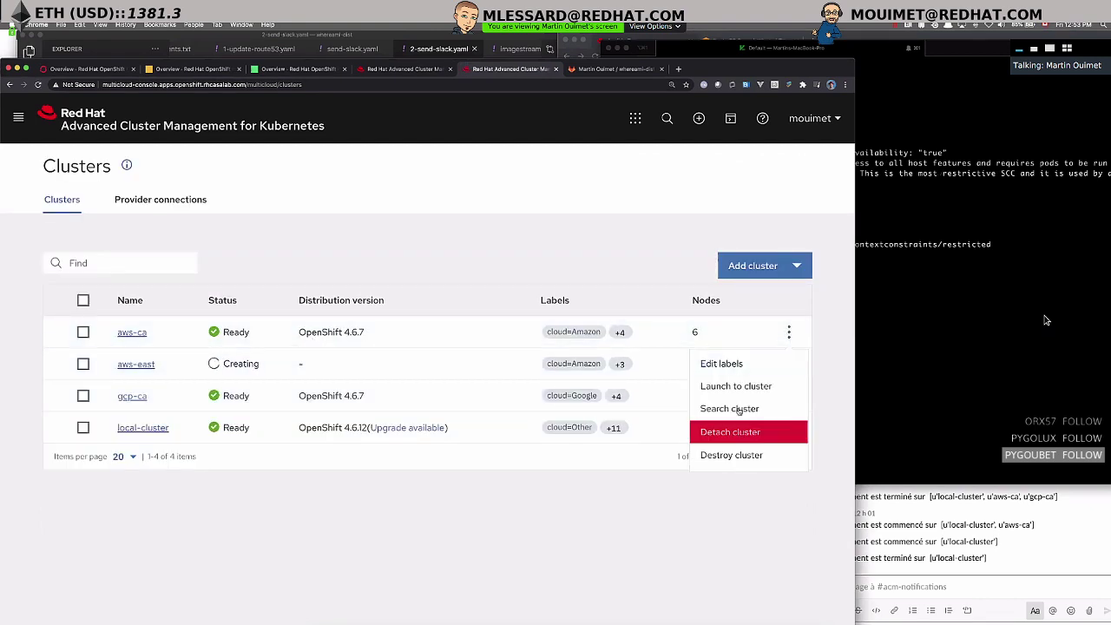
click(727, 364)
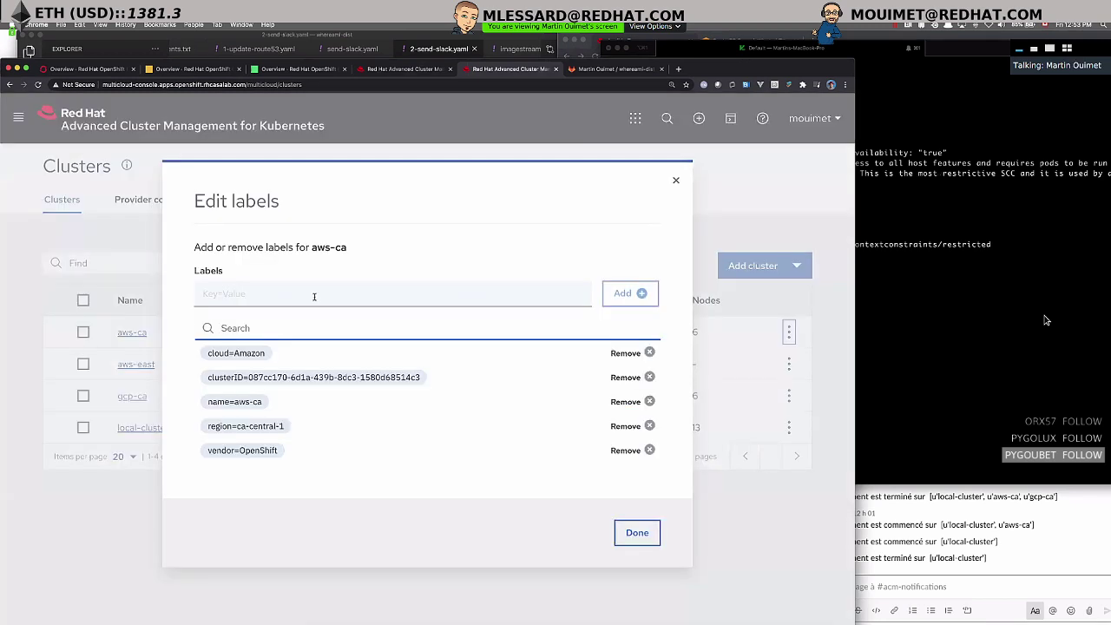
click(314, 296)
text(whereami=yes)
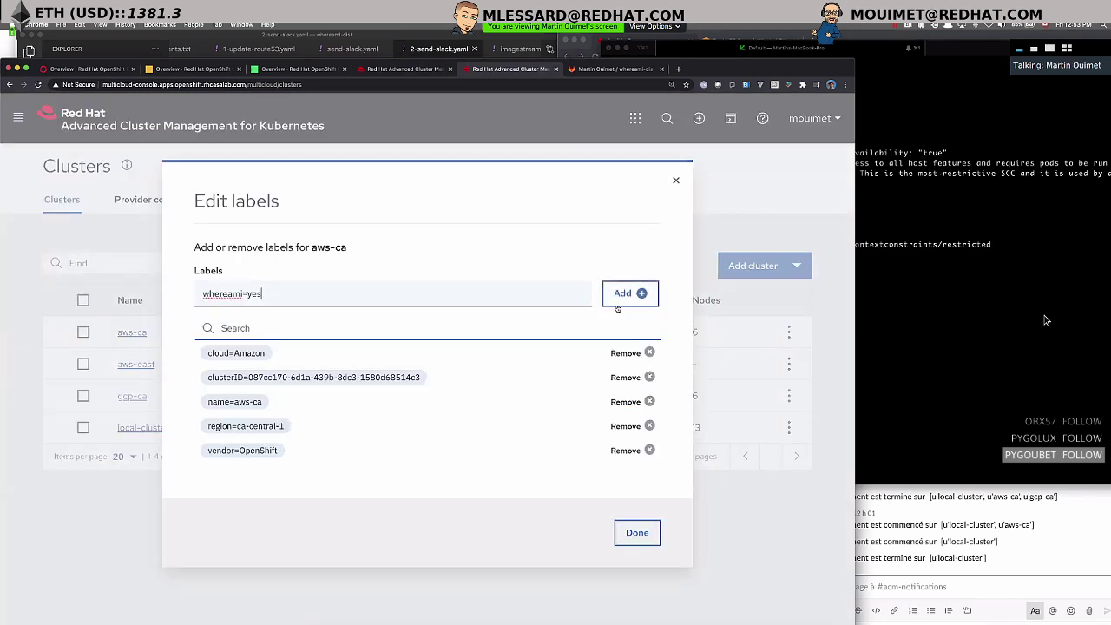
click(621, 295)
click(638, 533)
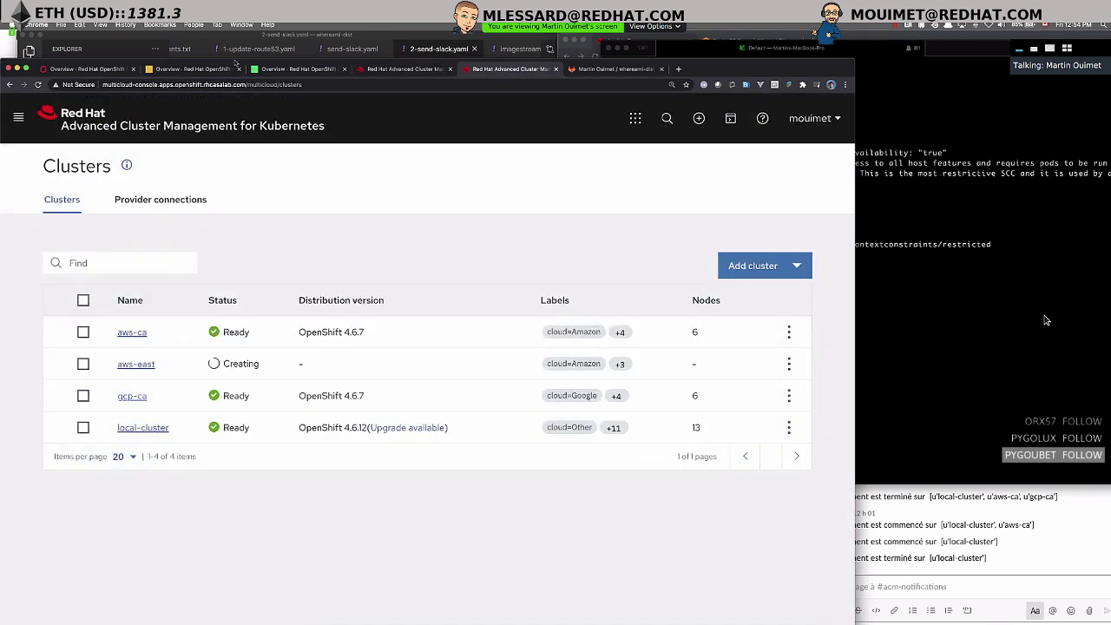
click(389, 69)
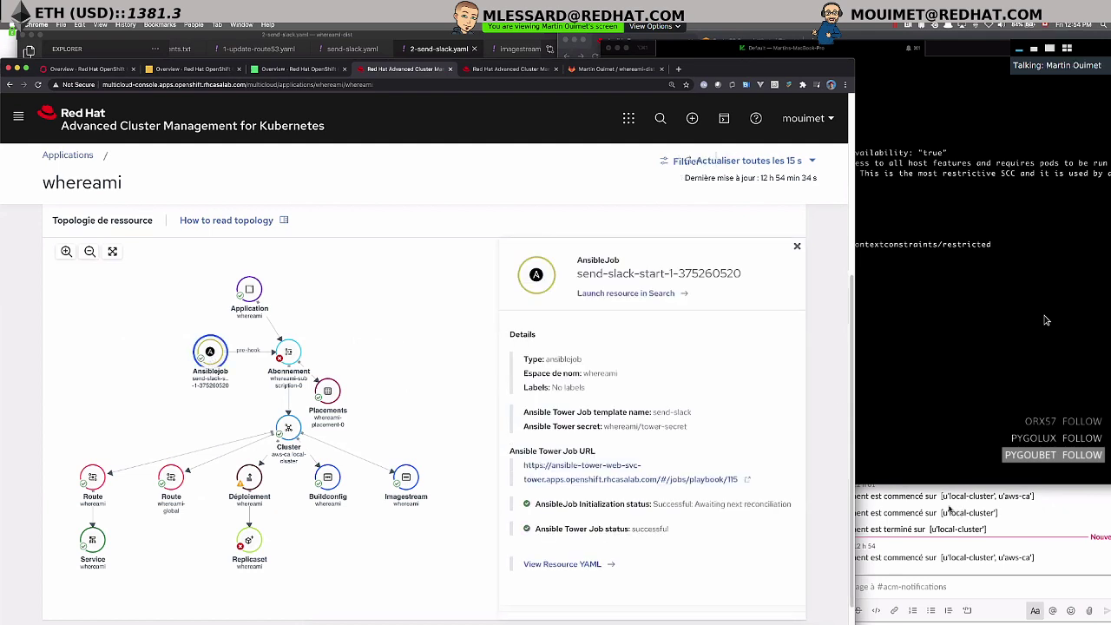
- Sign back into Ansible Tower with the admin username and its password
click(947, 511)
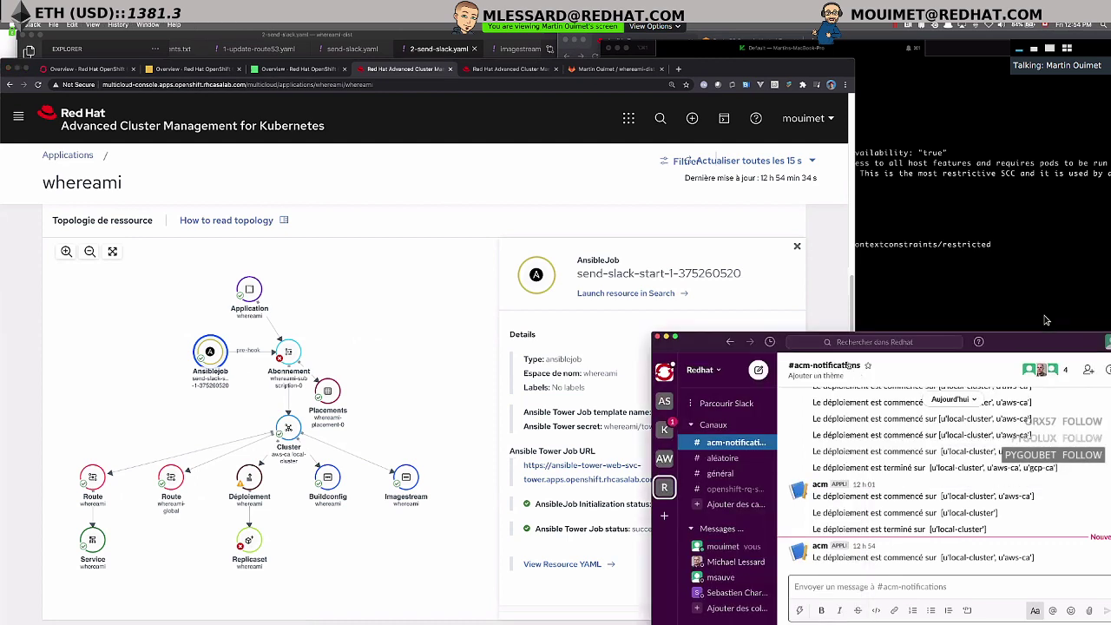
key(super+Tab)
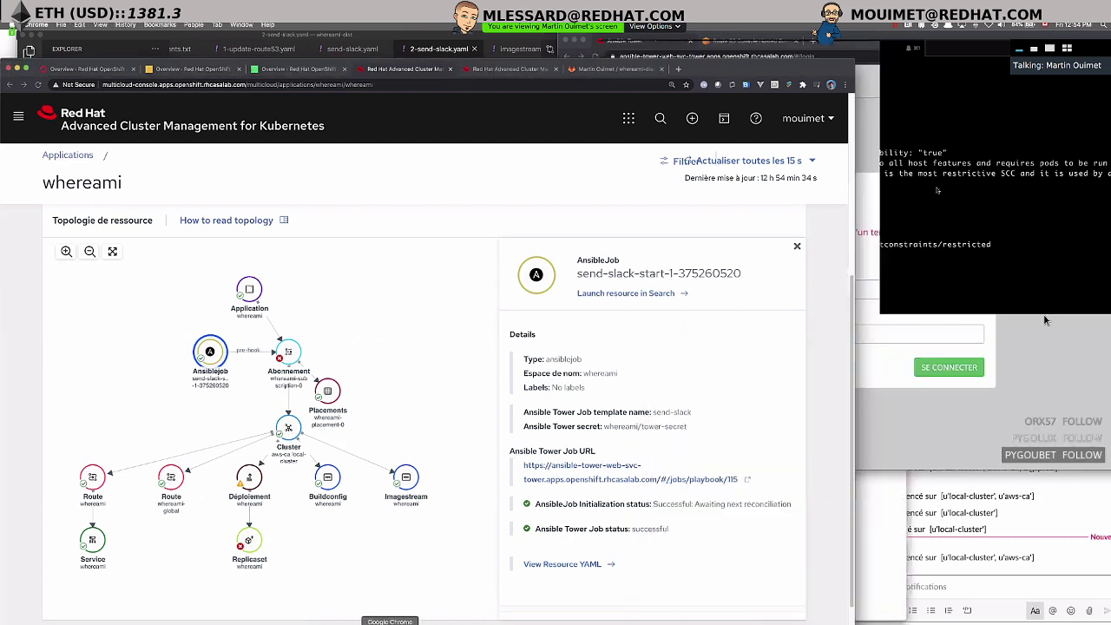
text(admin)
key(Tab)
text(****)
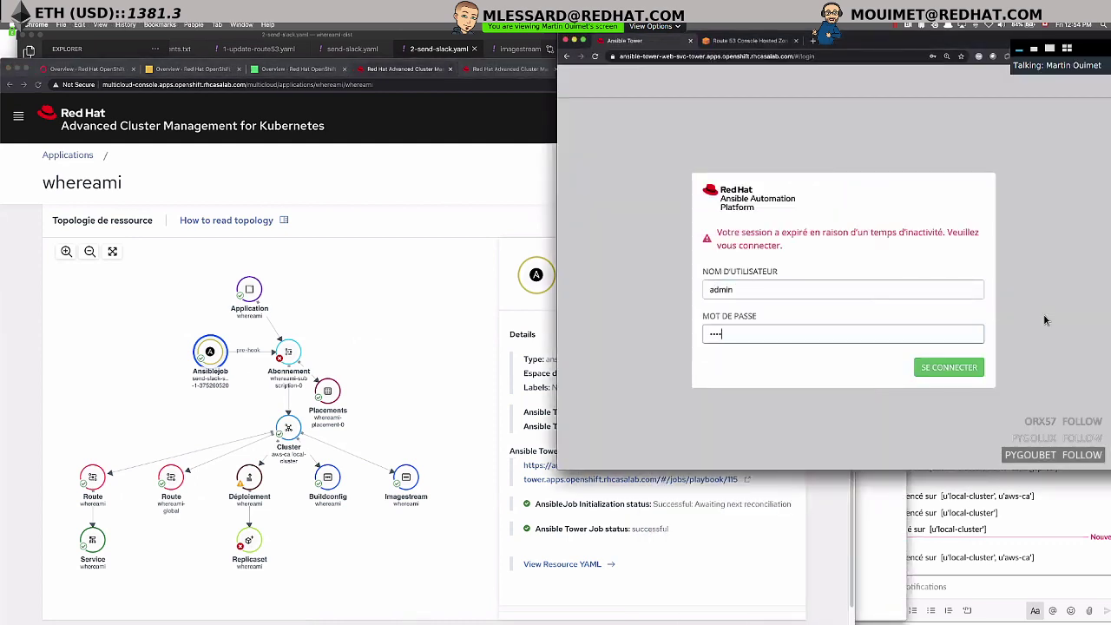
key(BackSpace)
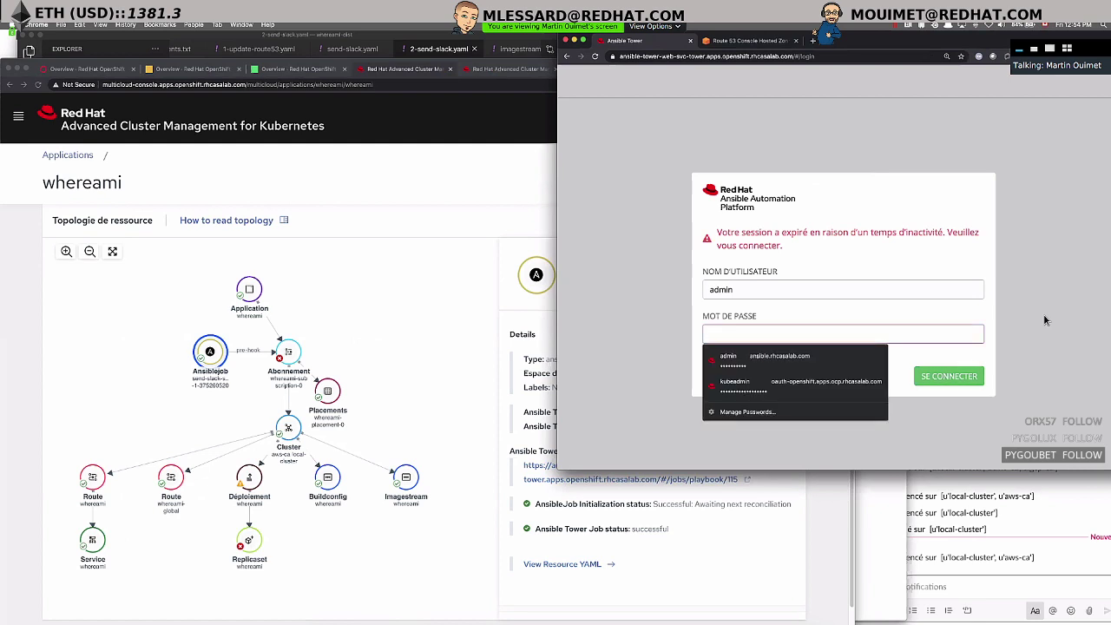
text(******)
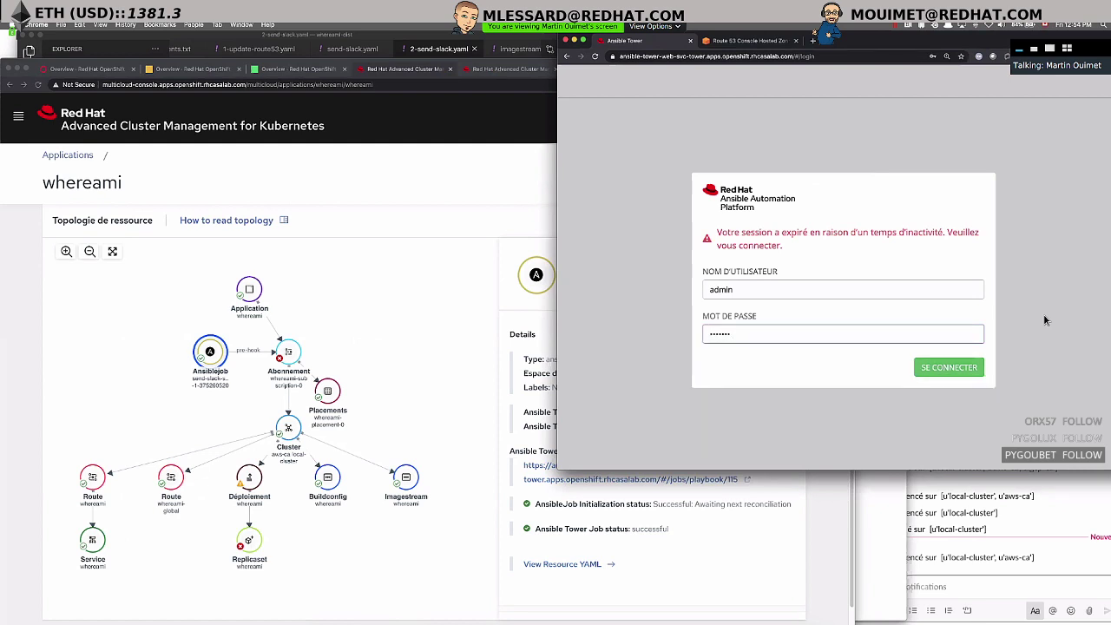
key(BackSpace)
key(BackSpace)
key(BackSpace)
key(Return)
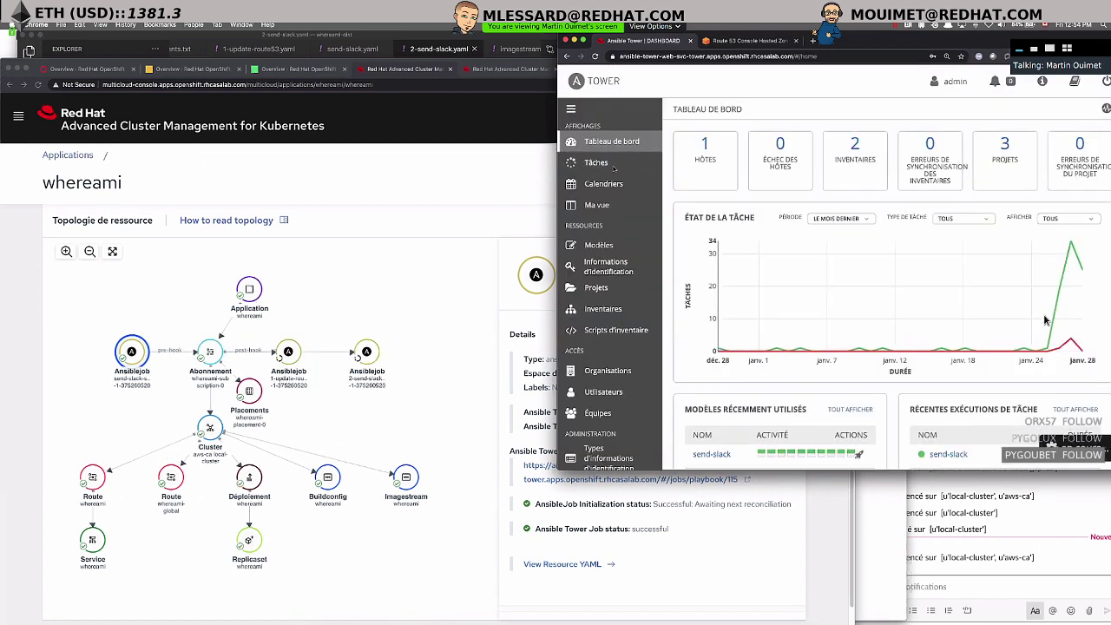
- Open the Tower jobs list and check the latest deployment-started message in Slack
click(597, 164)
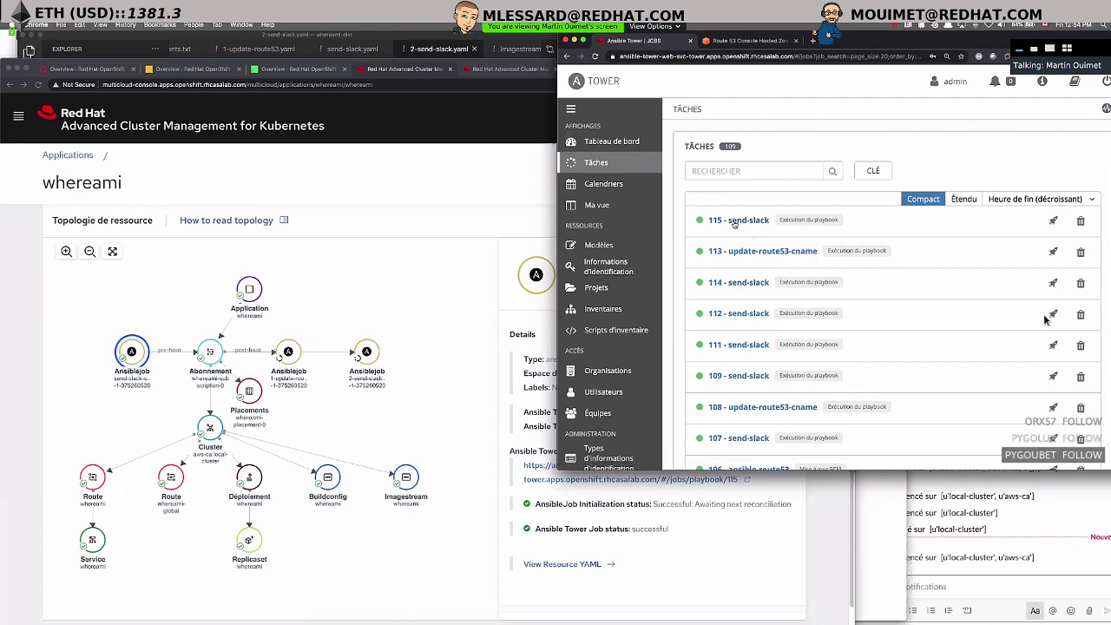
click(978, 557)
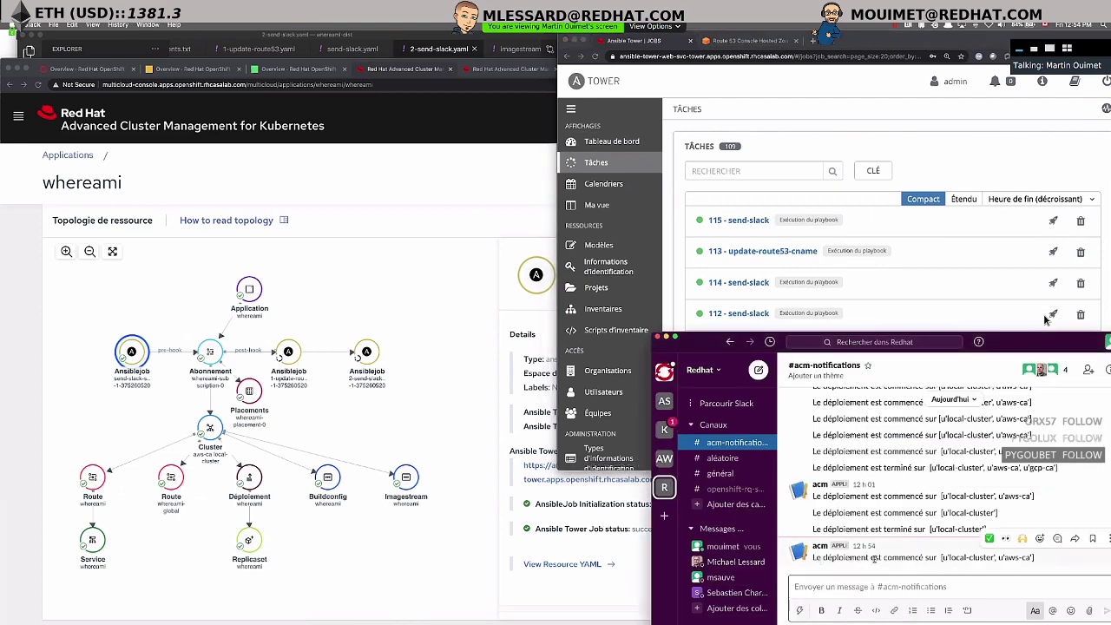
drag(822, 557, 941, 557)
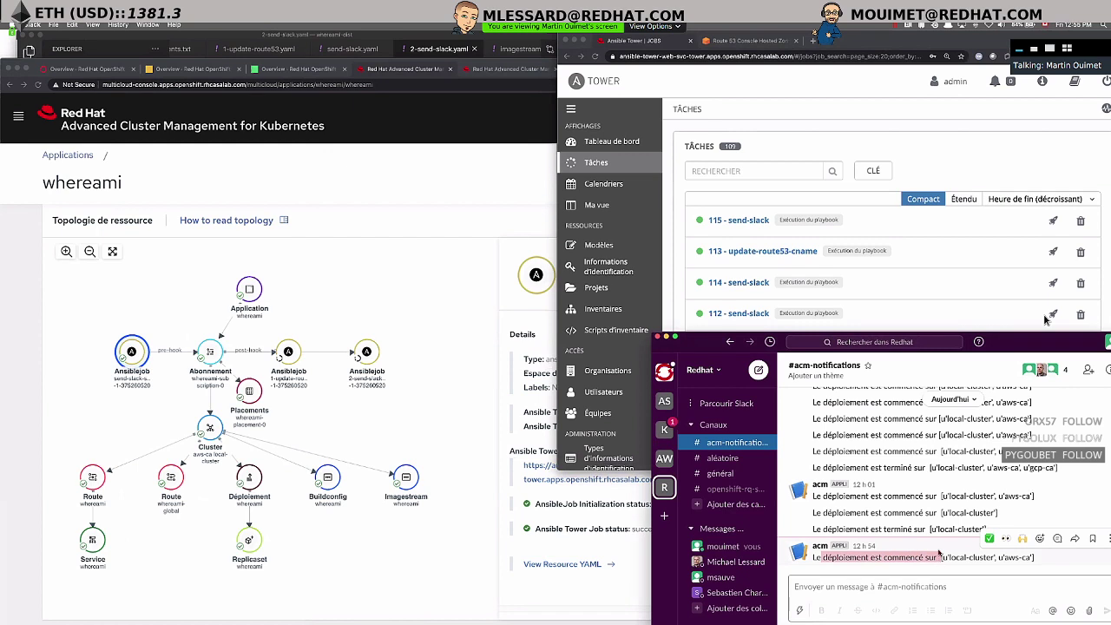
click(845, 556)
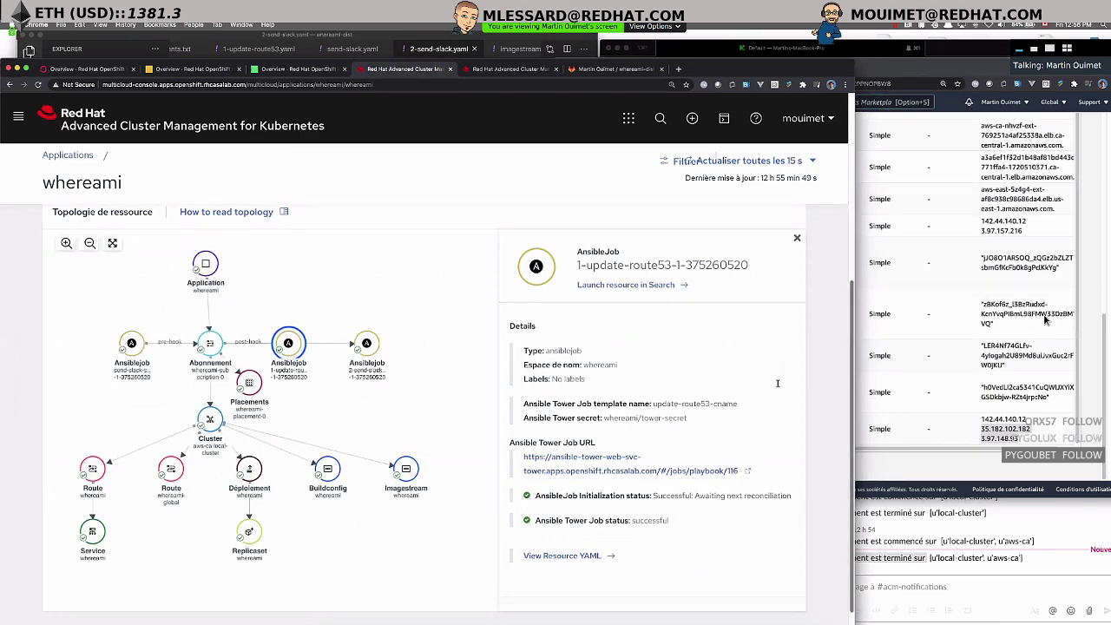
key(super+Tab)
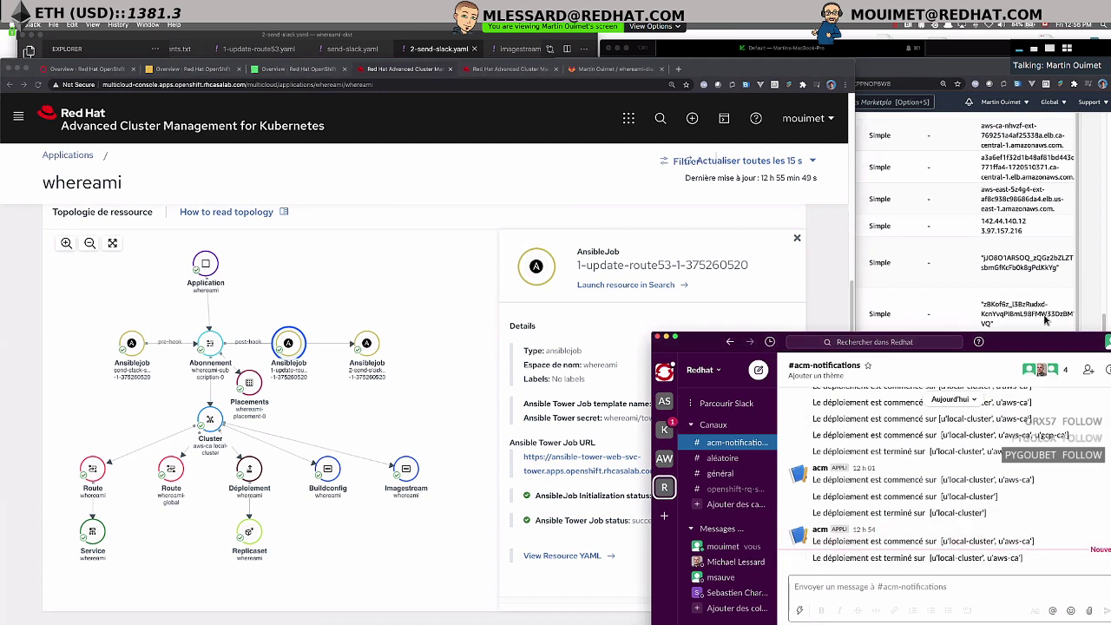
click(1045, 320)
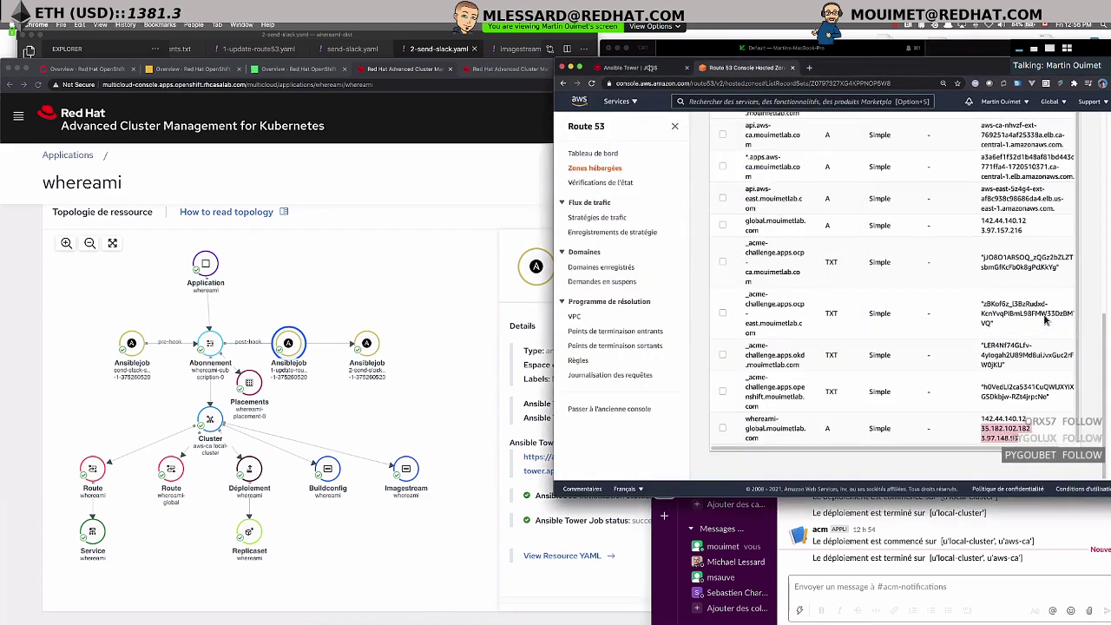
key(ctrl+shift+Tab)
drag(866, 76, 866, 46)
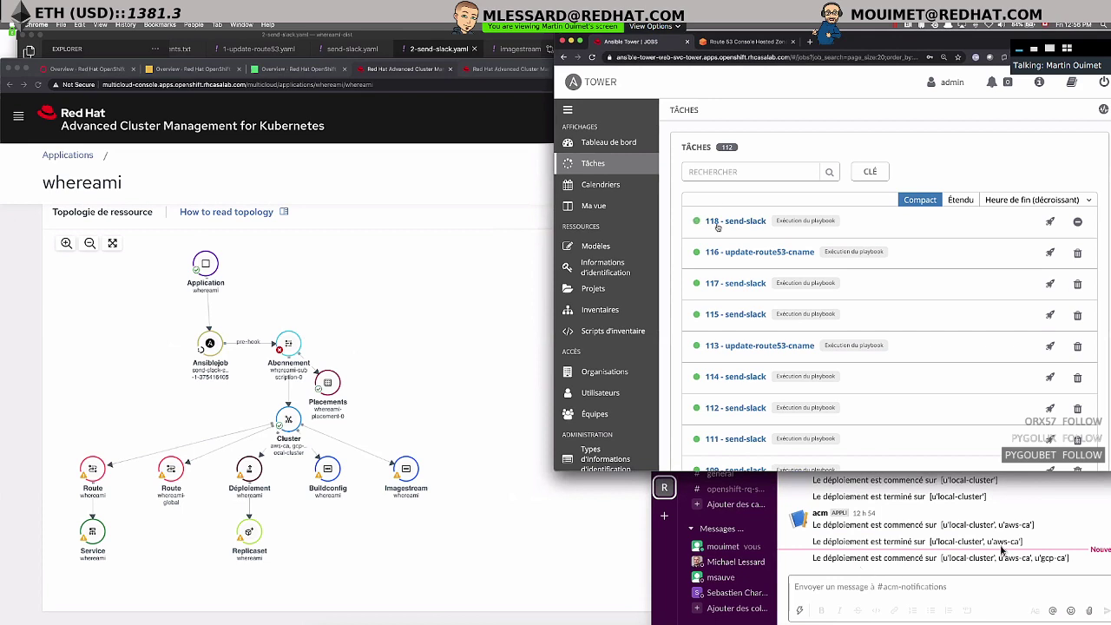
click(1001, 551)
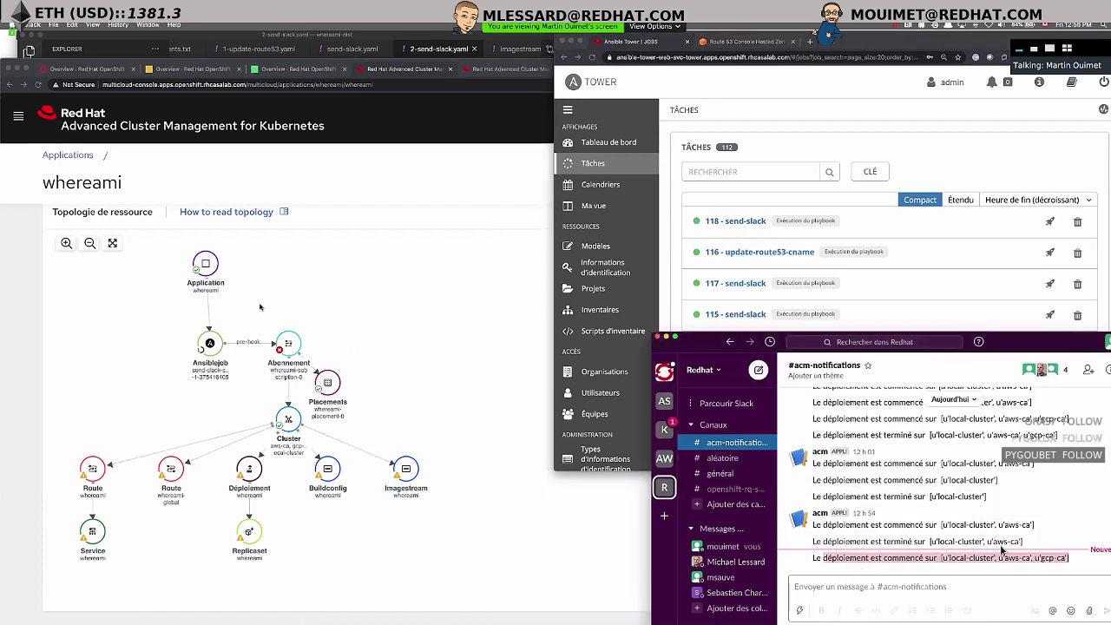
key(super+Tab)
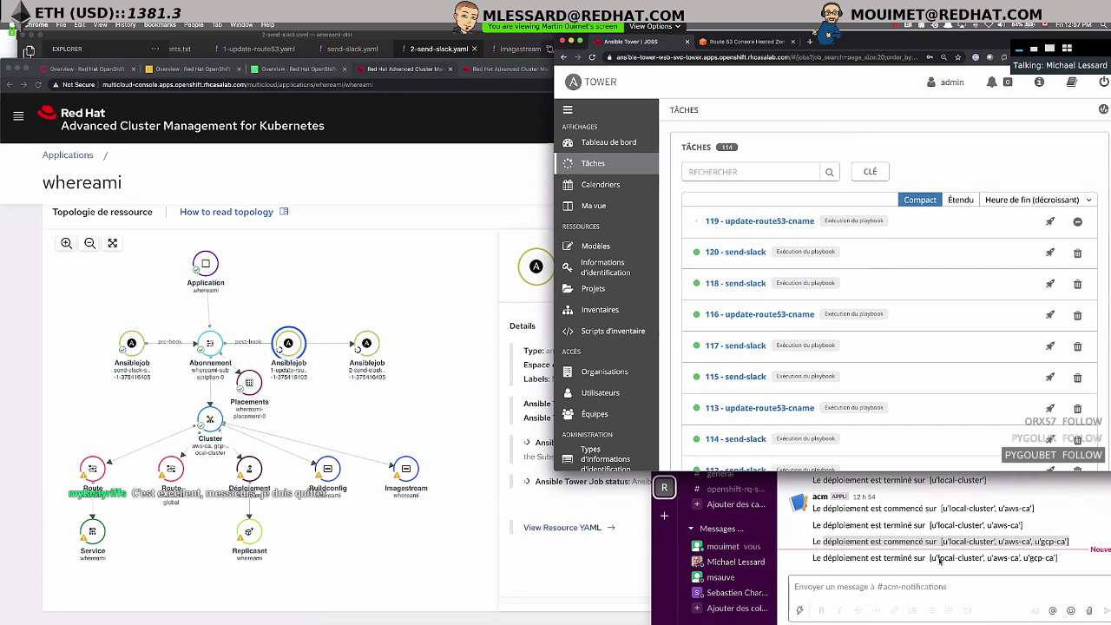
click(767, 536)
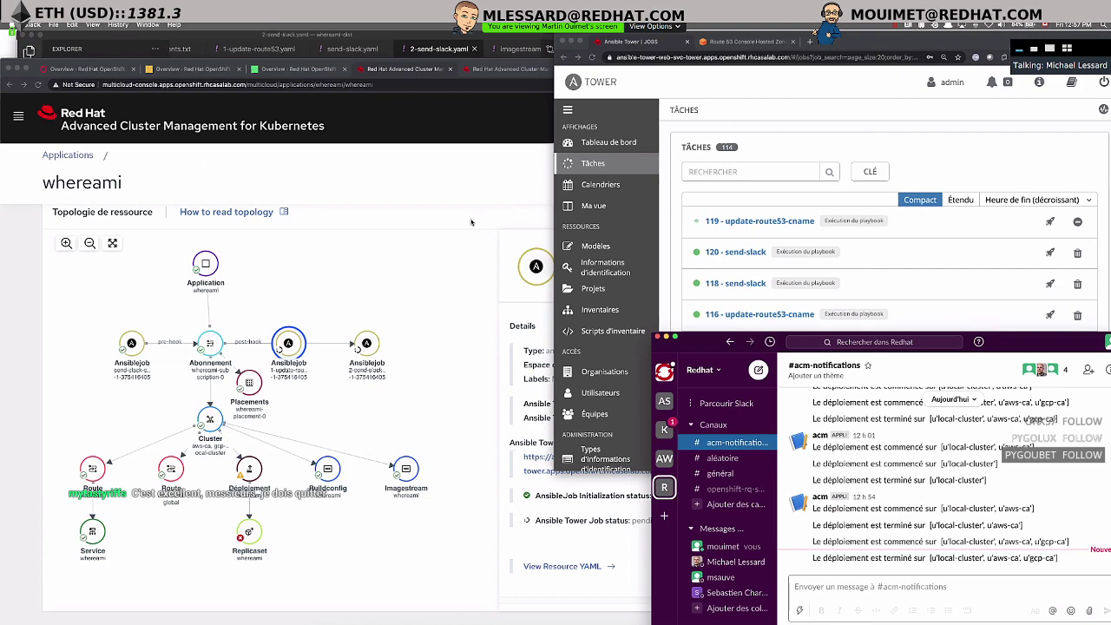
click(450, 217)
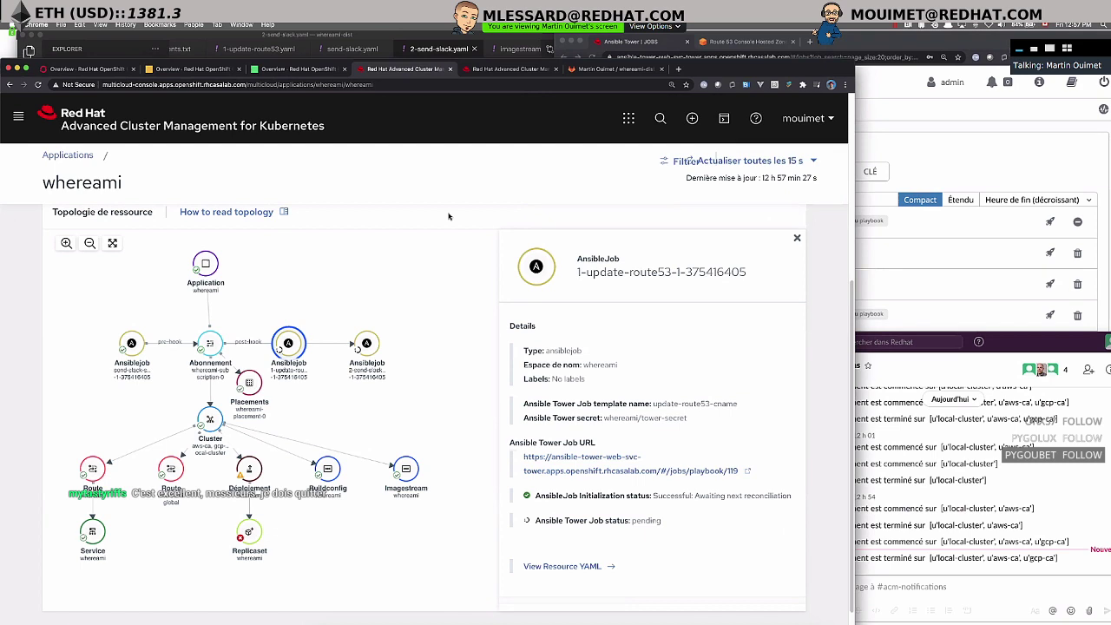
- Inspect the AnsibleJob nodes and verify whereami-global in Route 53 lists 35.203.111.196 among four IPs
click(373, 347)
click(289, 345)
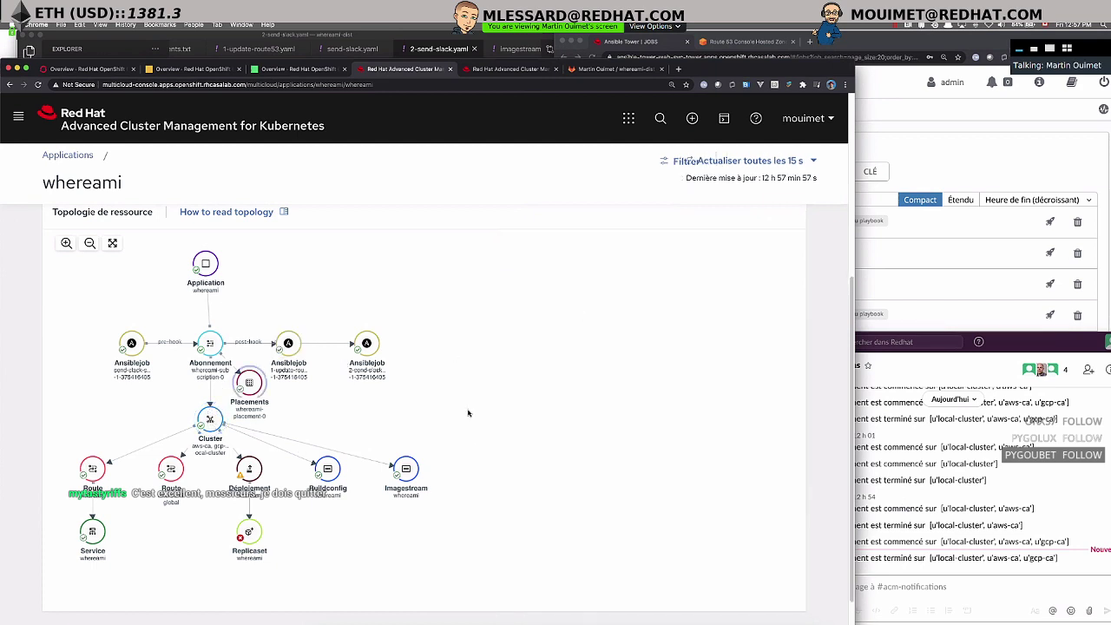
click(747, 41)
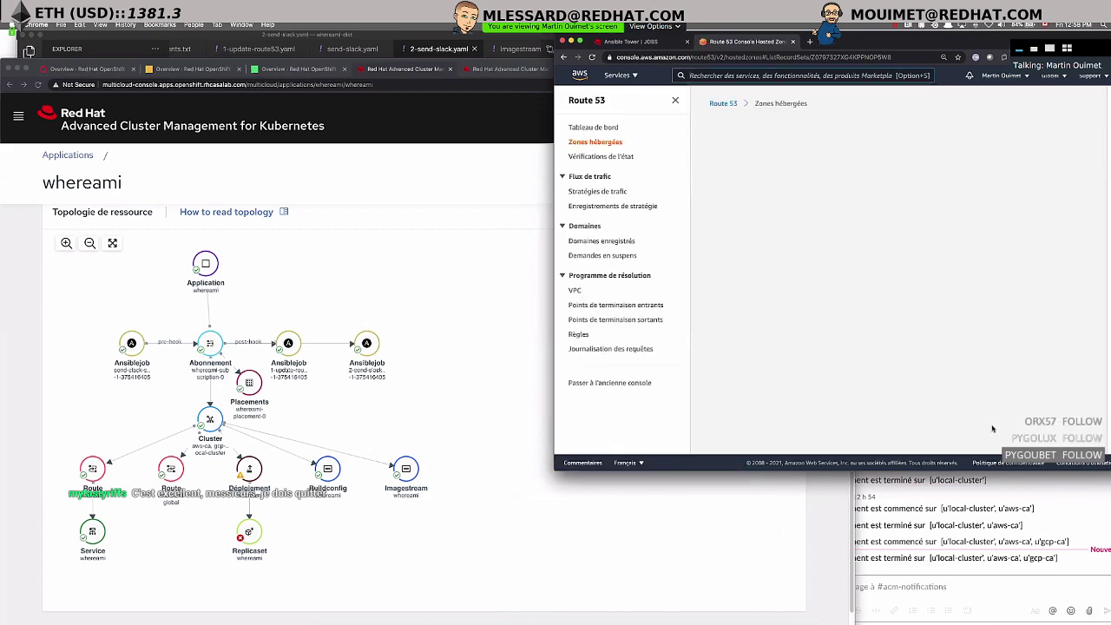
scroll(1006, 371, down, 10)
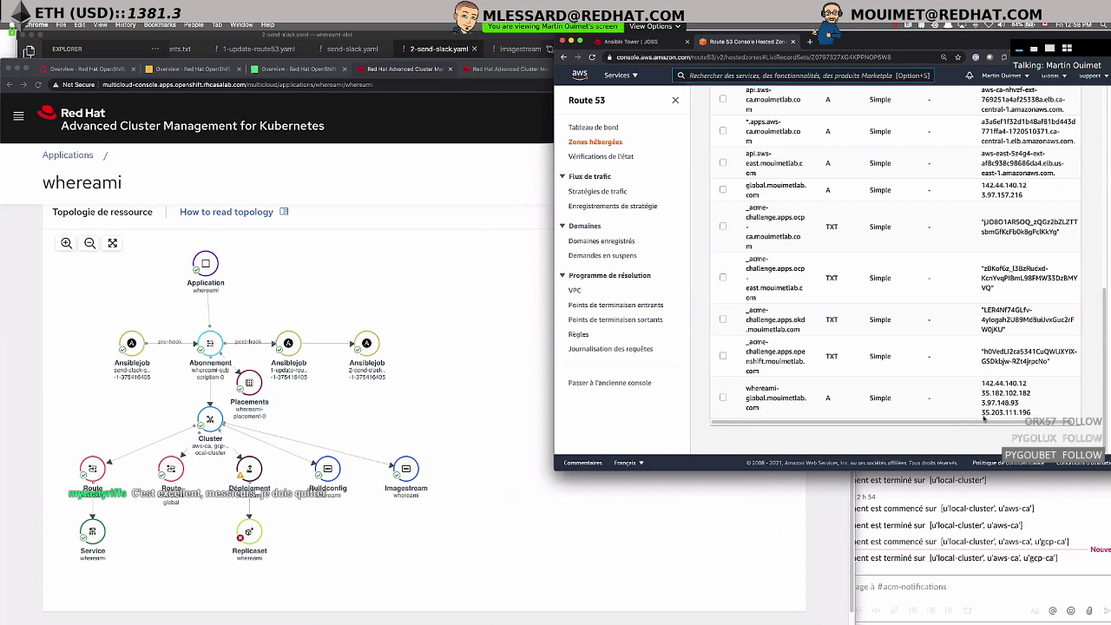
drag(1016, 408, 981, 383)
click(1014, 399)
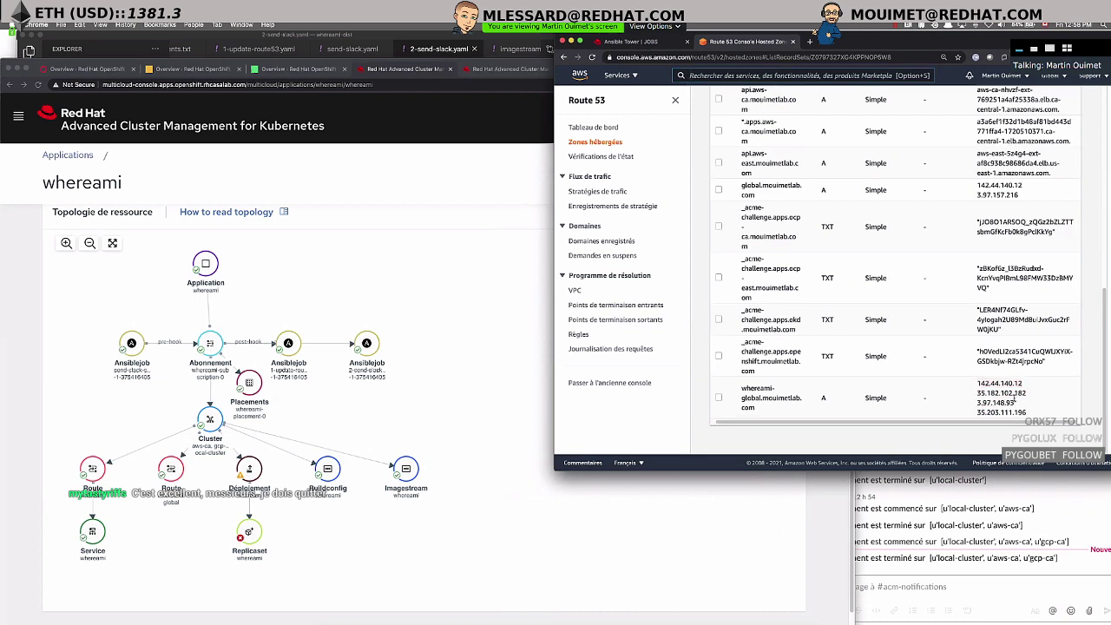
click(467, 428)
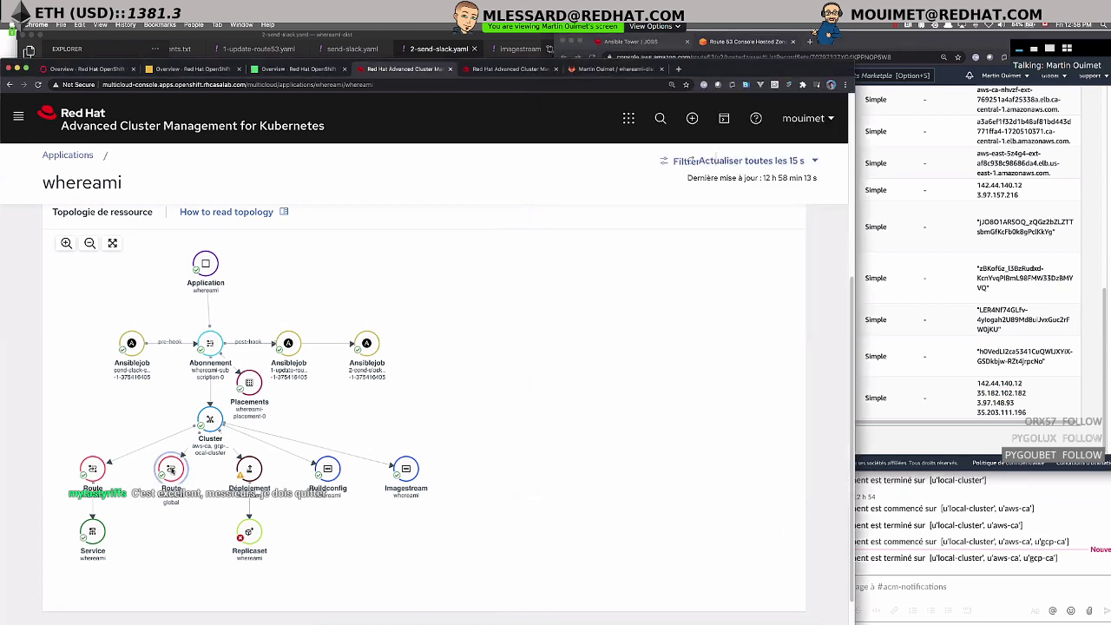
- Open gcp-ca's whereami route past the certificate warning; it shows Application is not available
click(92, 468)
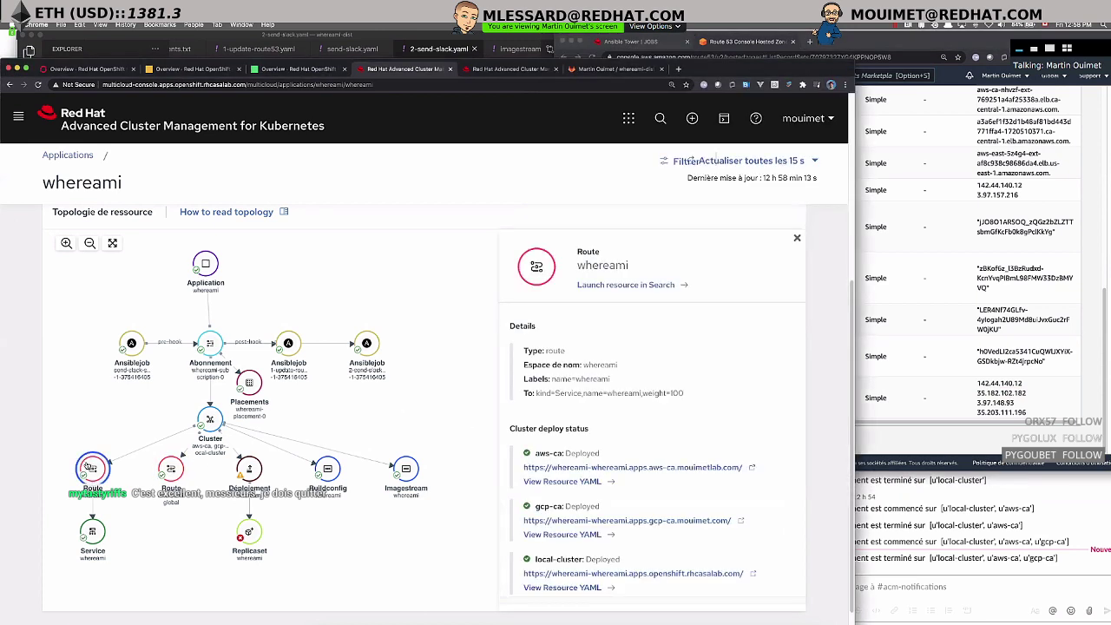
scroll(662, 463, down, 1)
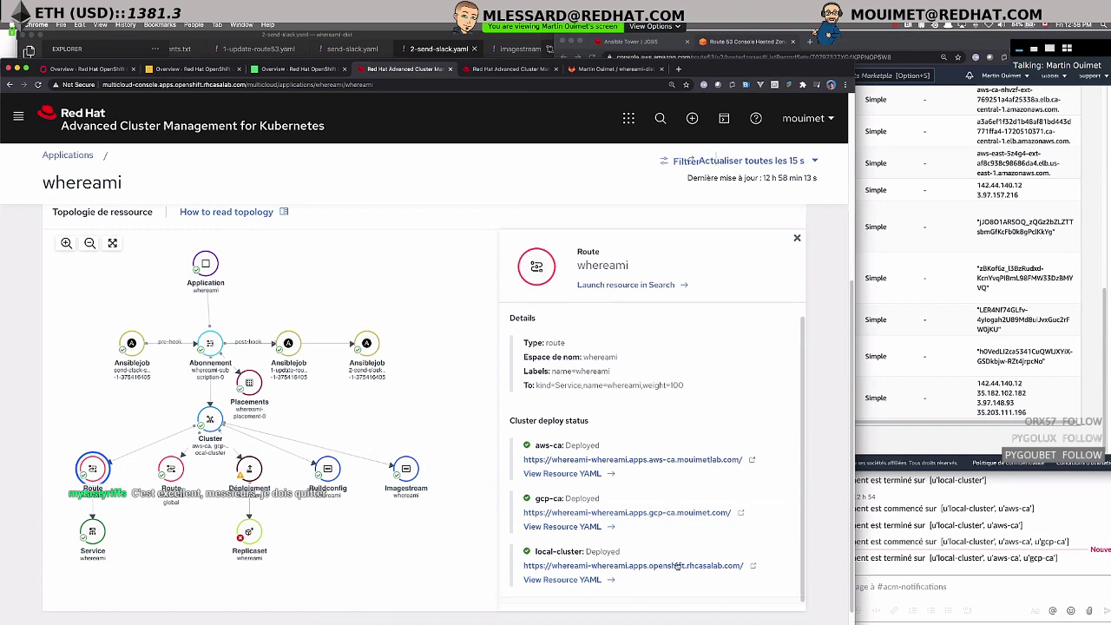
click(686, 512)
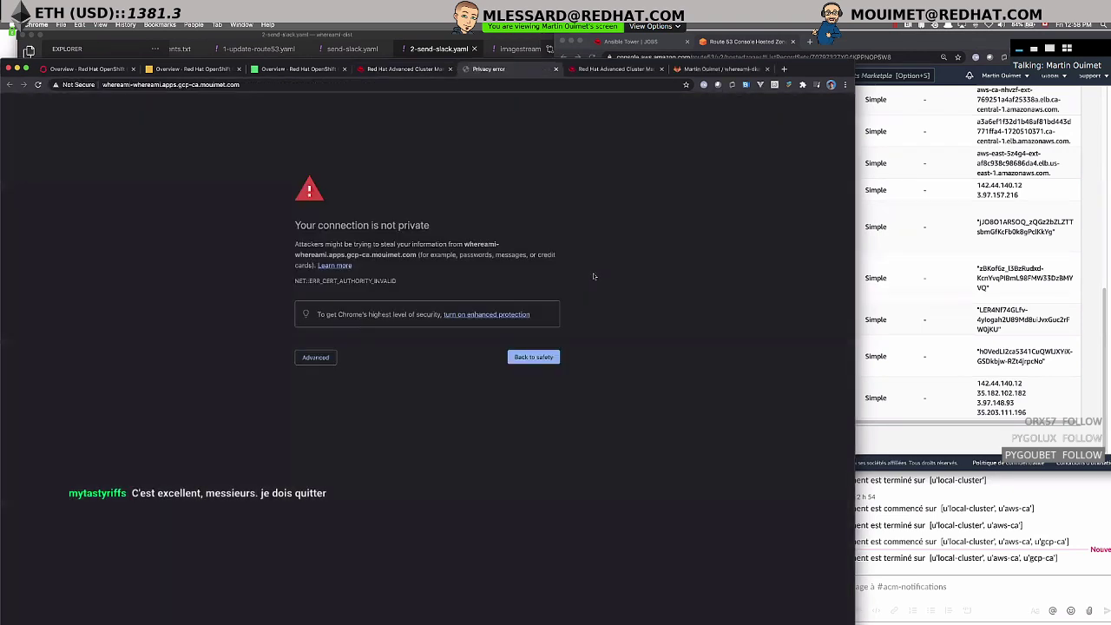
click(313, 363)
click(333, 436)
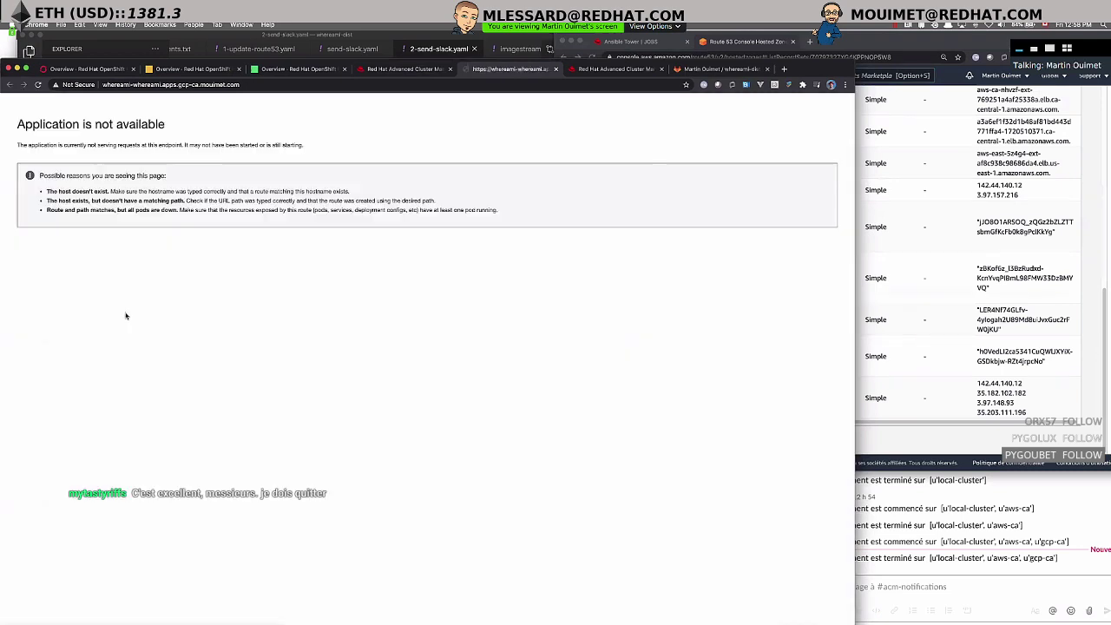
key(super+r)
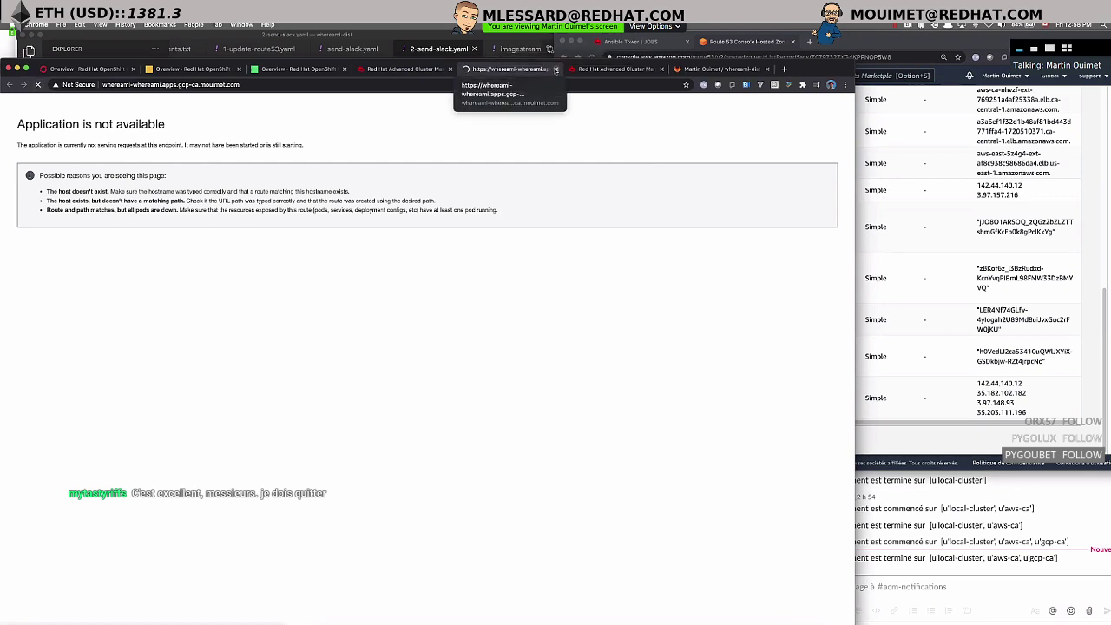
click(556, 69)
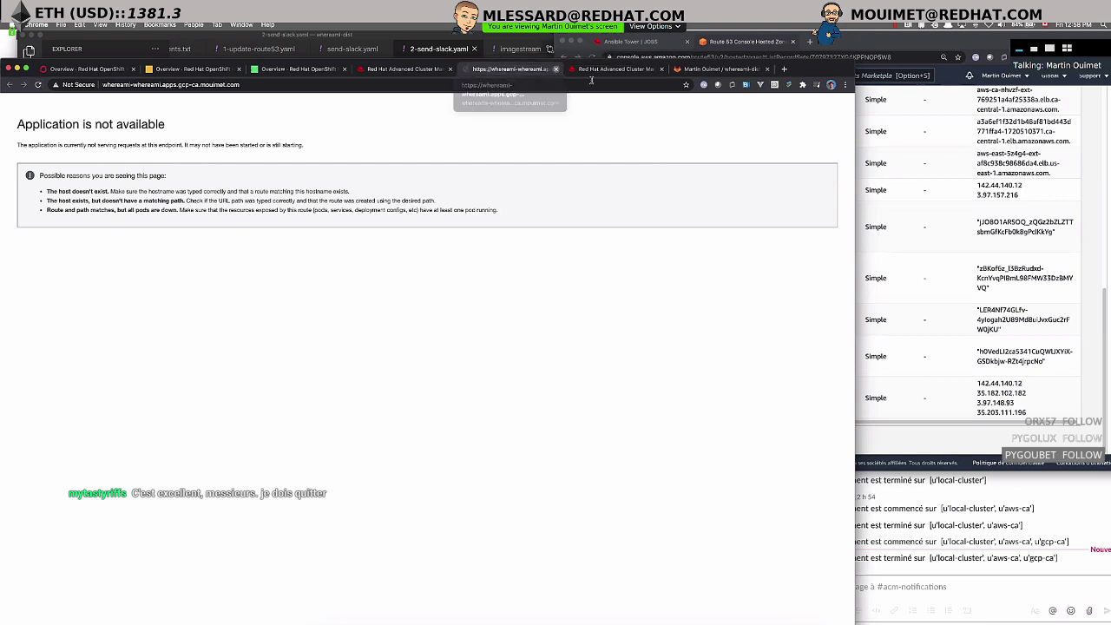
click(513, 70)
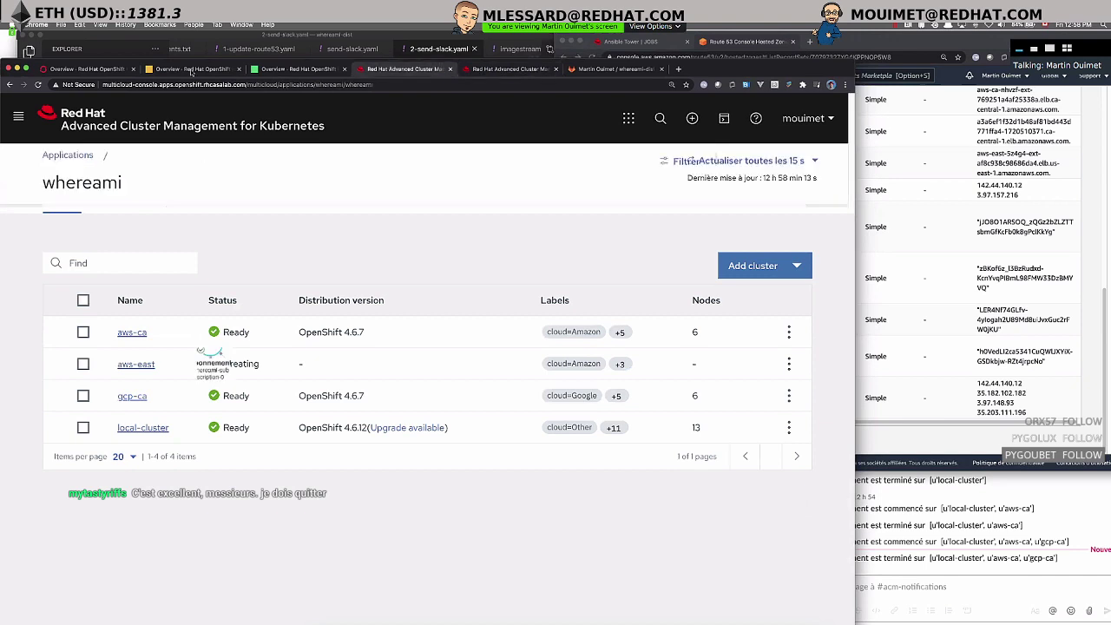
- Show the pods in the whereami project on the gcp-ca OpenShift console
click(282, 70)
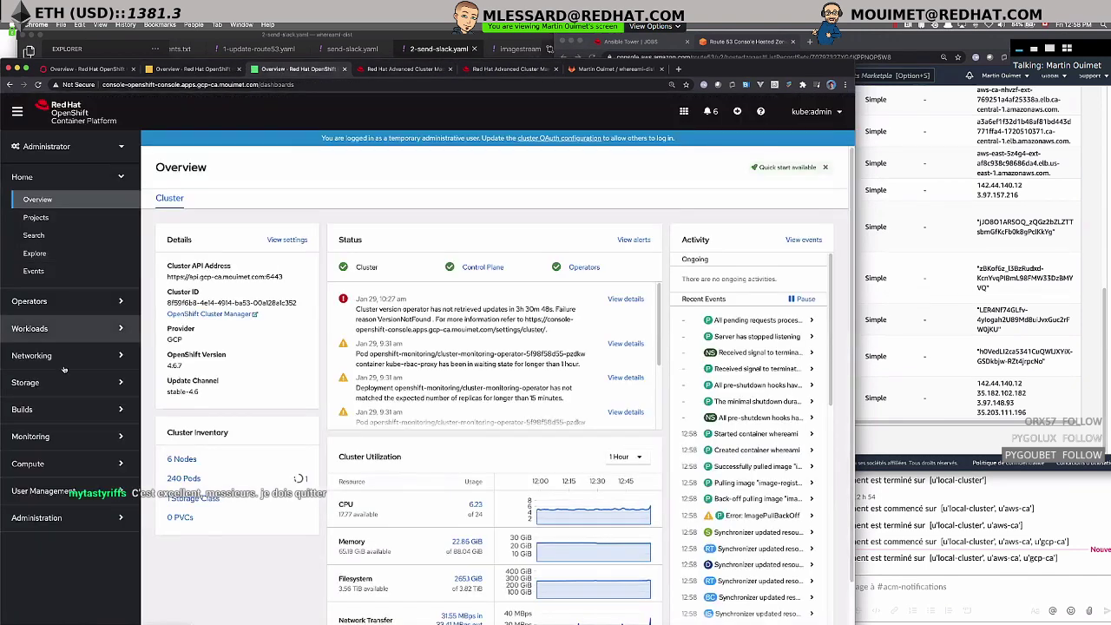
click(209, 158)
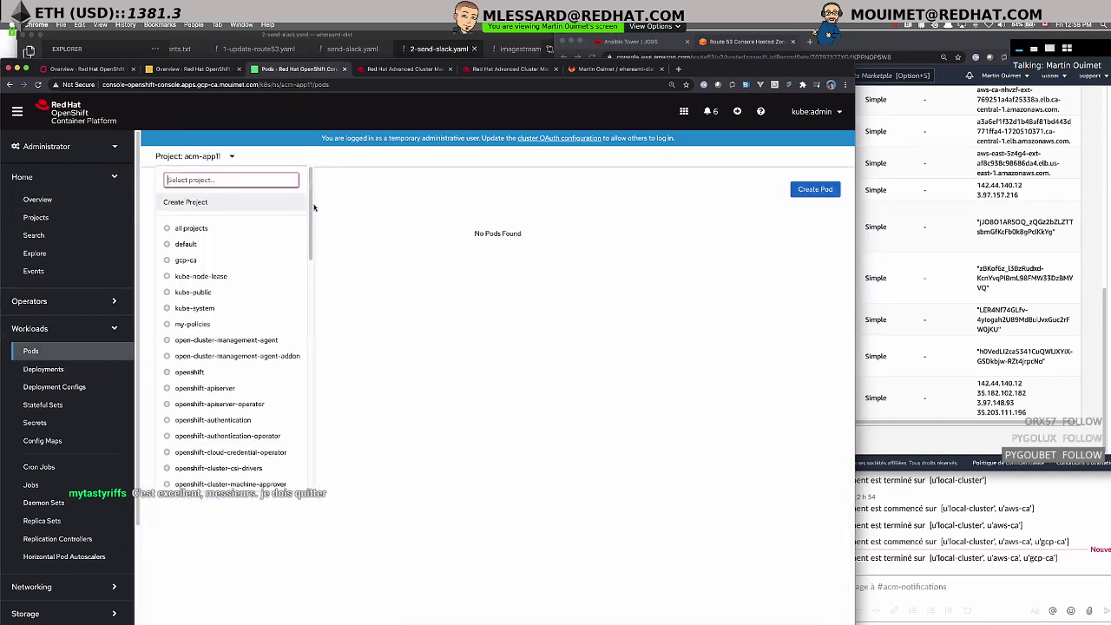
scroll(260, 391, down, 5)
scroll(225, 434, down, 3)
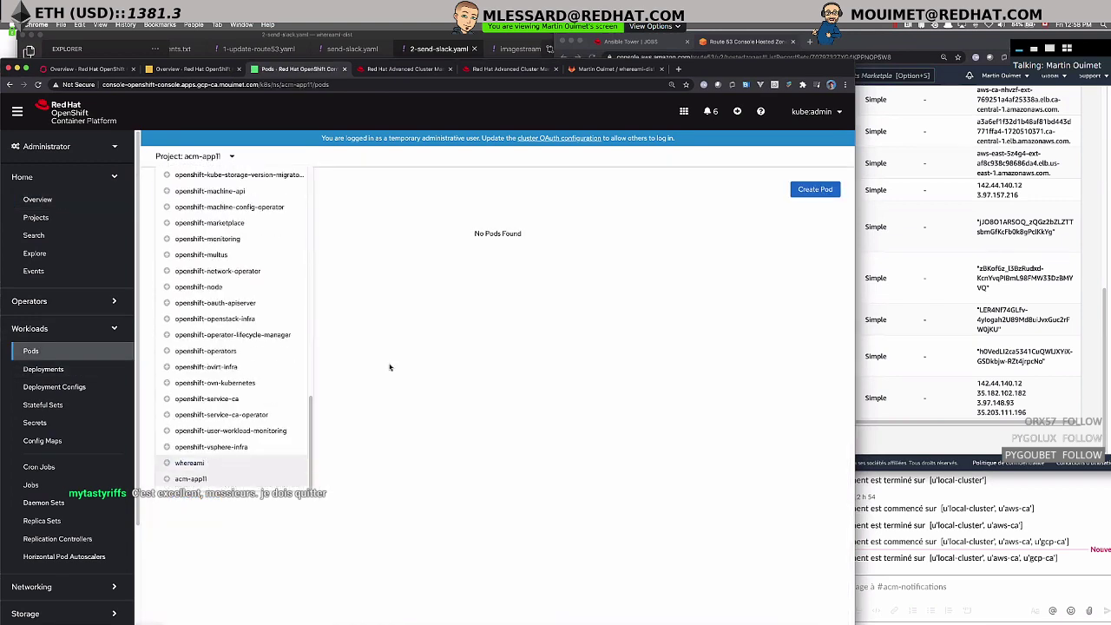
click(211, 466)
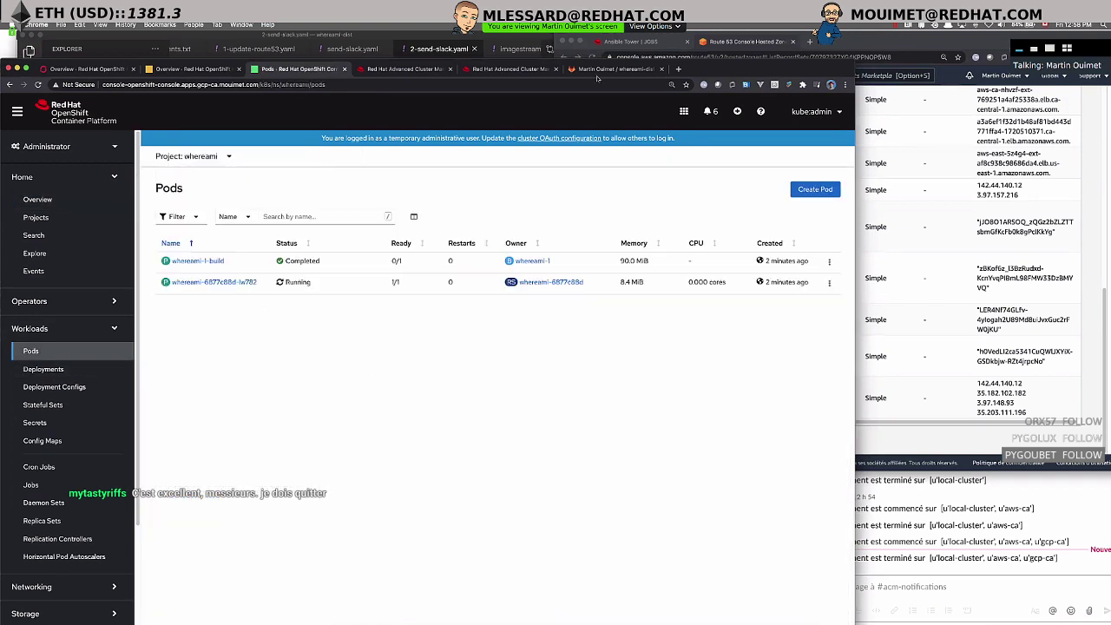
- Open gcp-ca's whereami route from the topology and confirm it reports Google LLC
click(514, 69)
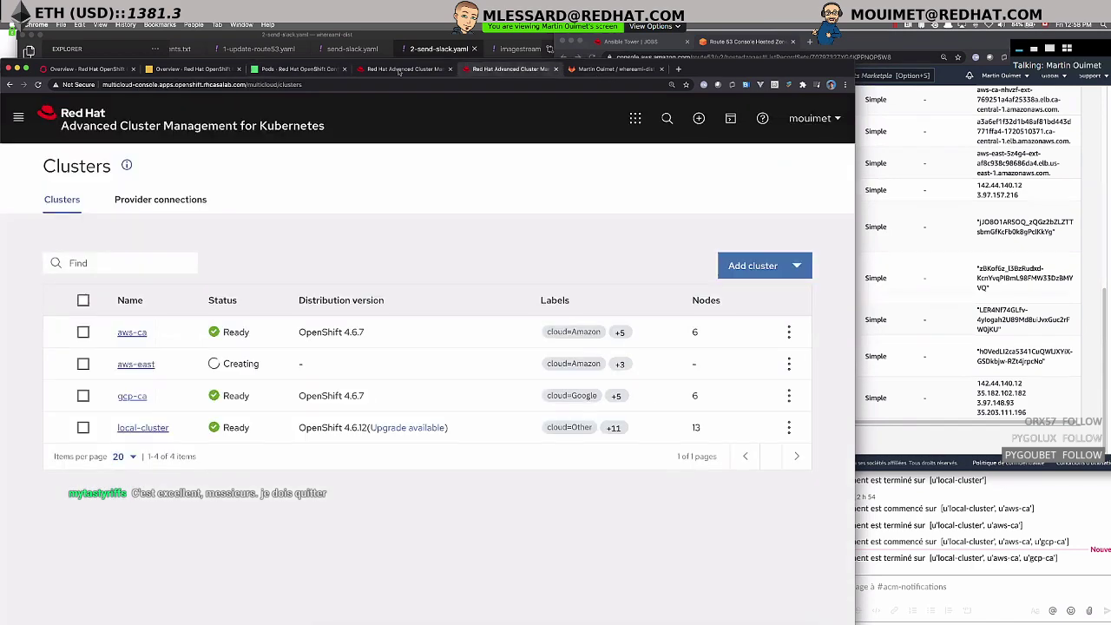
click(404, 69)
click(585, 512)
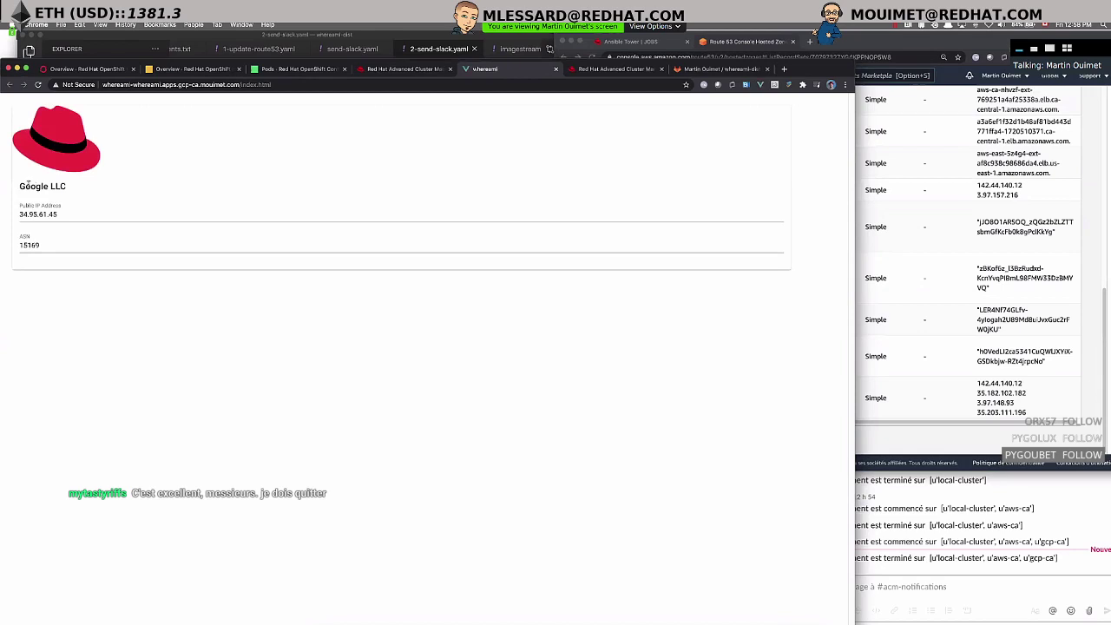
drag(21, 186, 70, 186)
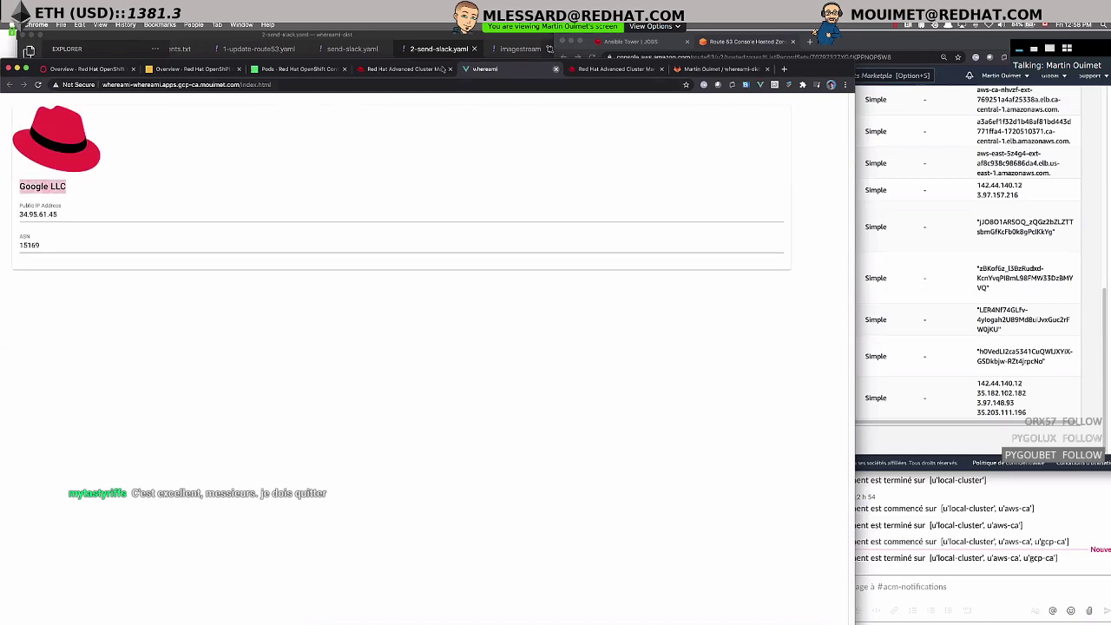
key(super+w)
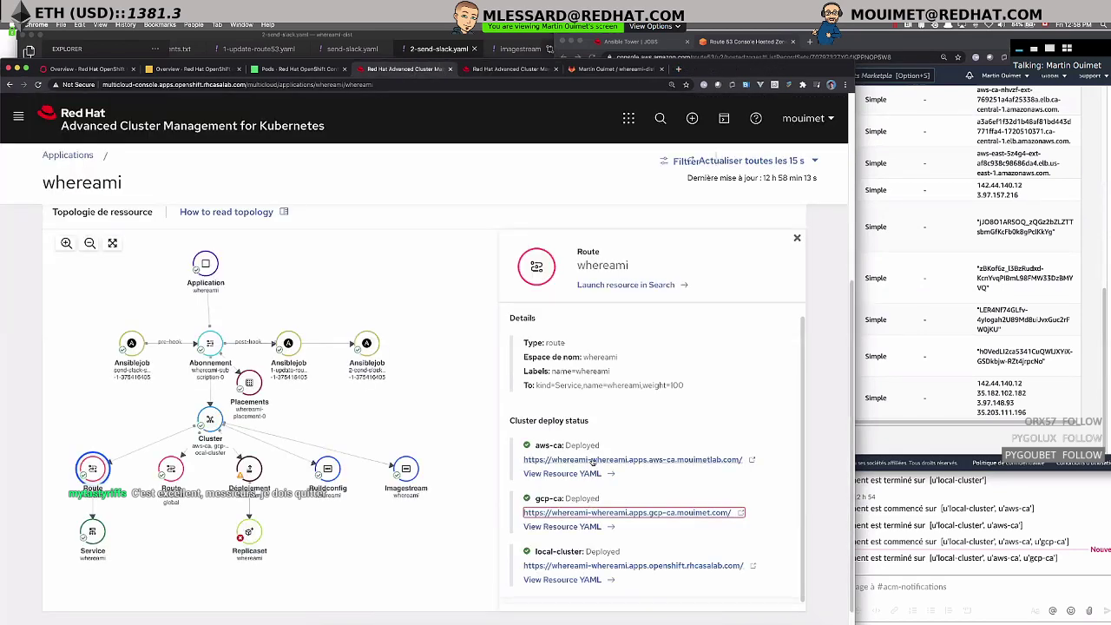
- View the aws-ca whereami app past the certificate warning, noting its Amazon Technologies Inc. provider
click(594, 461)
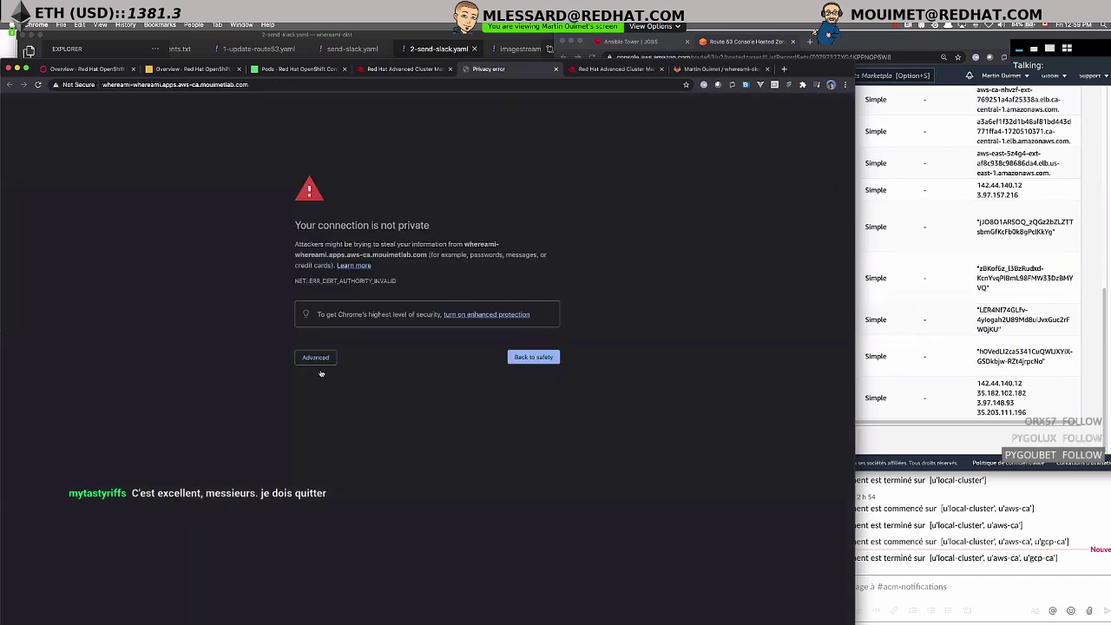
click(317, 358)
click(355, 435)
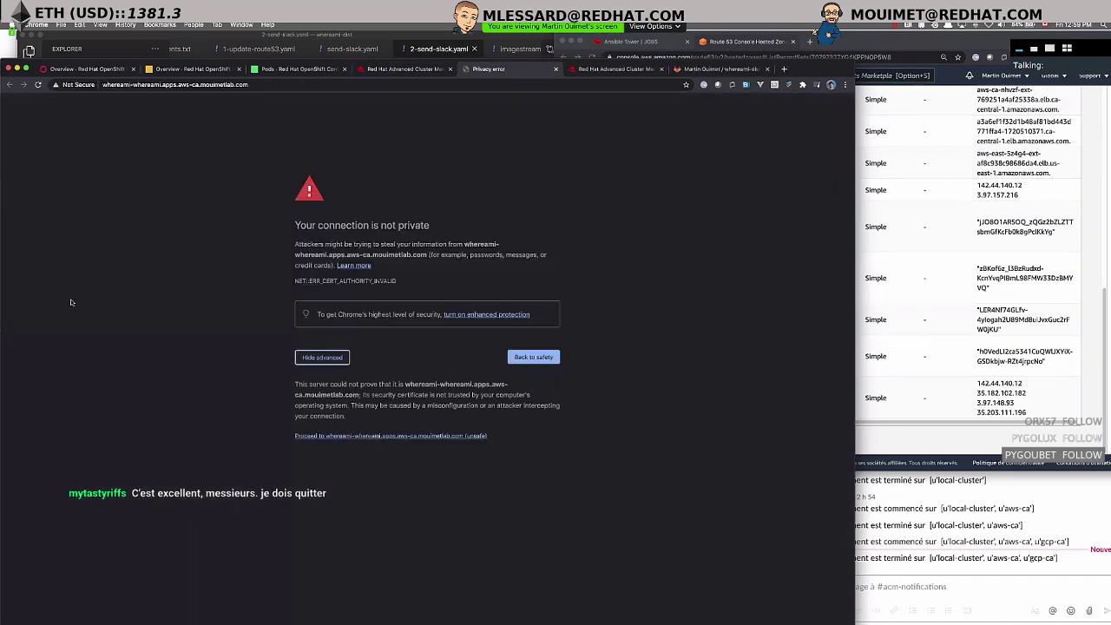
triple_click(174, 192)
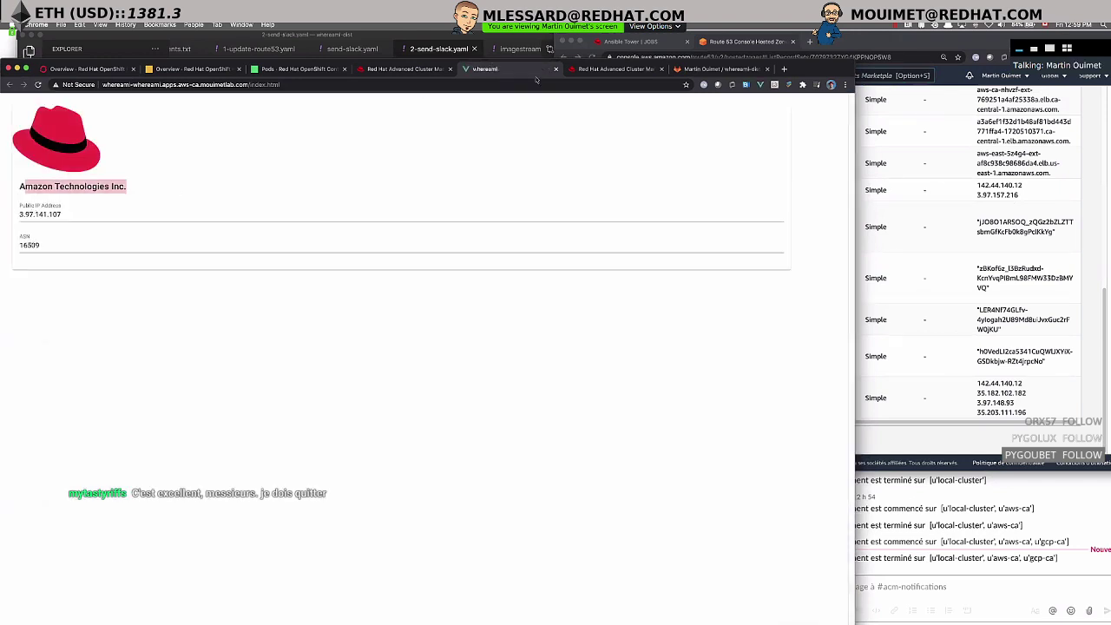
click(556, 68)
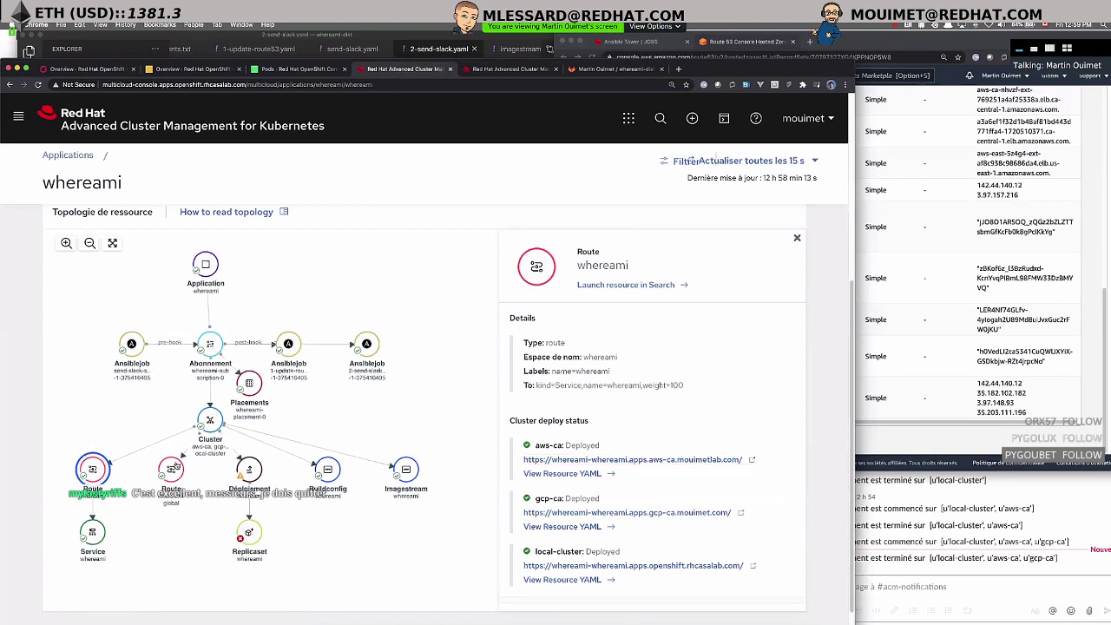
- Open the whereami-global route's Location URL, which answers from OVH Hosting, Inc. (ASN 16276)
click(173, 468)
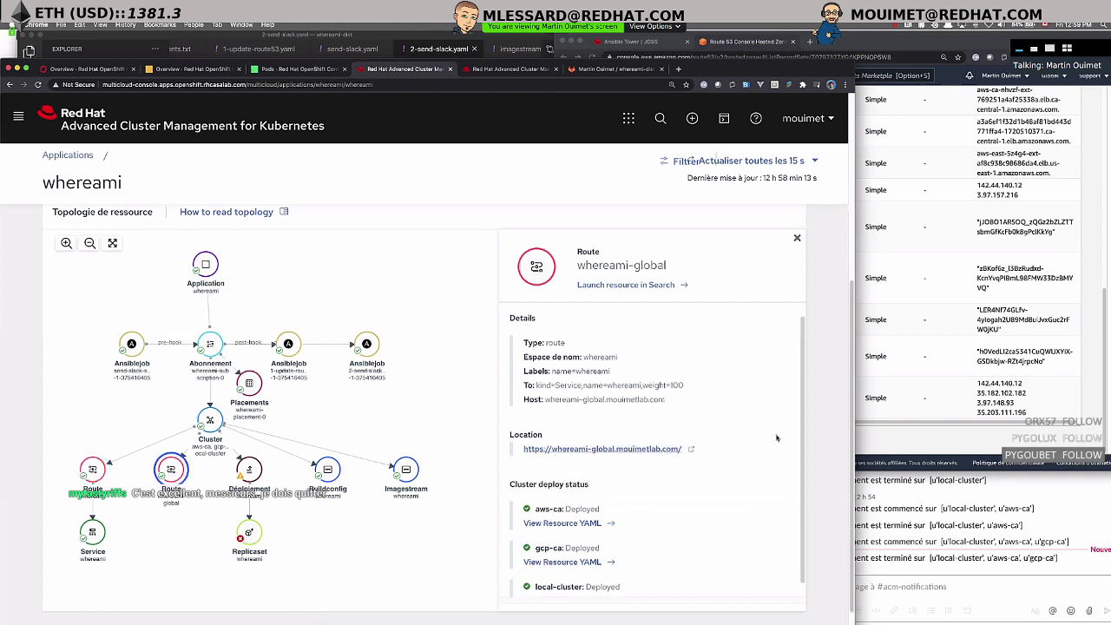
click(878, 428)
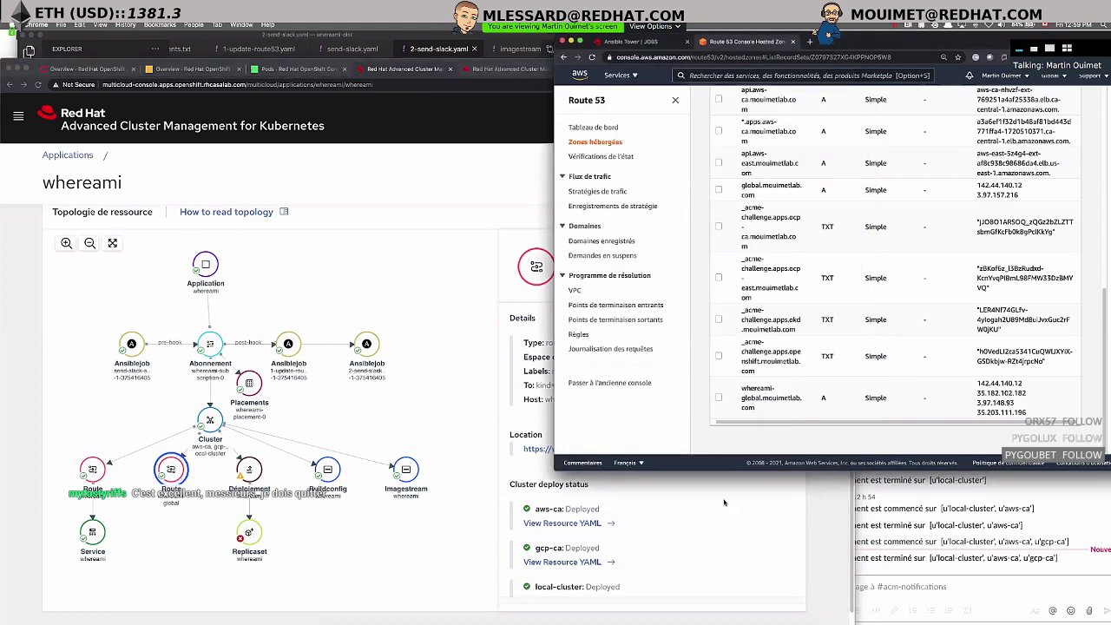
click(726, 502)
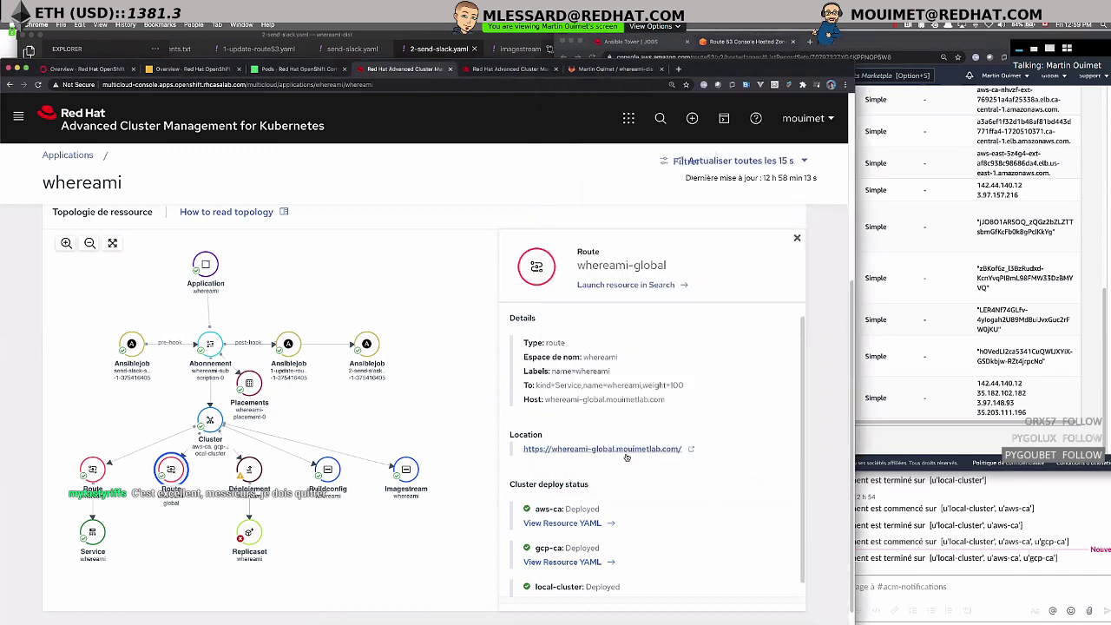
click(626, 451)
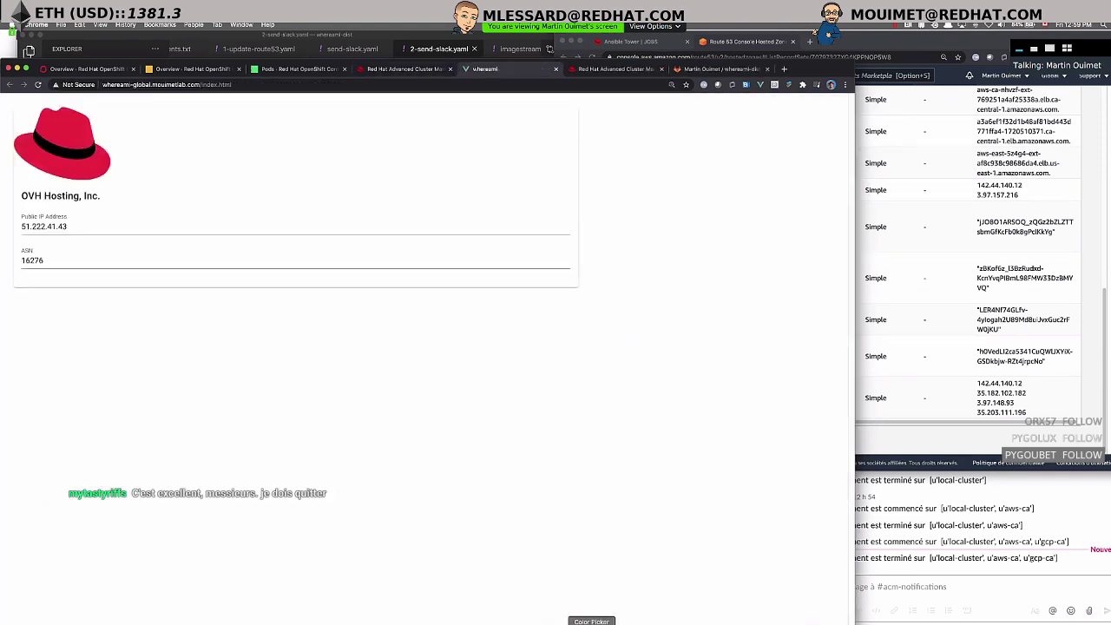
click(659, 624)
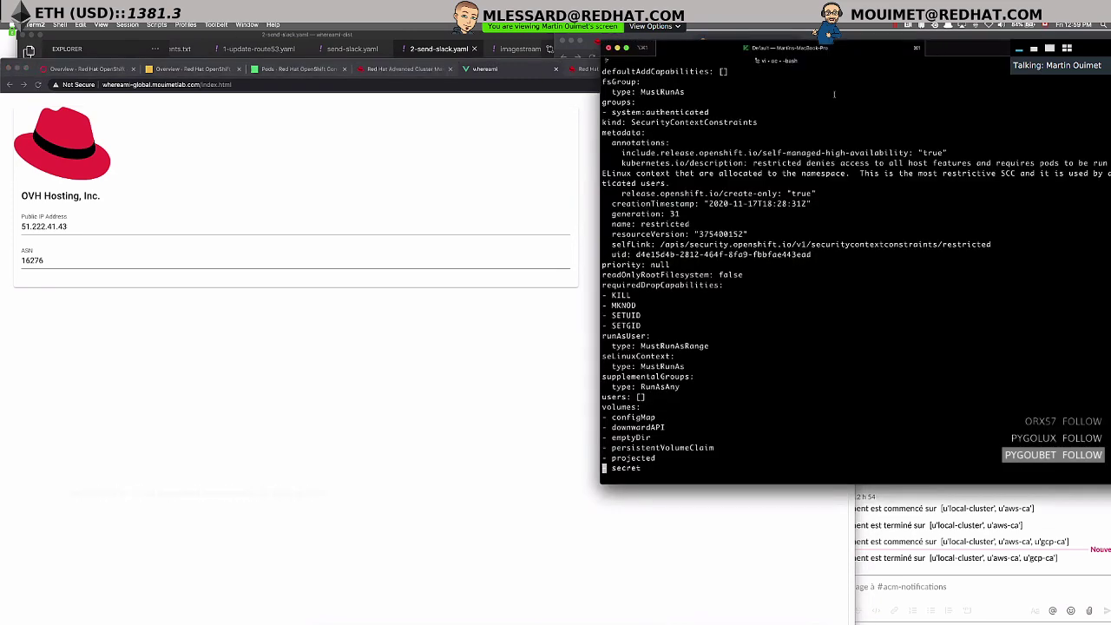
- Quit the security constraint edit in vim without saving using :q!
key(ctrl+c)
text(:q!)
key(Return)
- Rerun sudo killall -HUP mDNSResponder in the other session to flush the Mac's DNS cache
key(super+w)
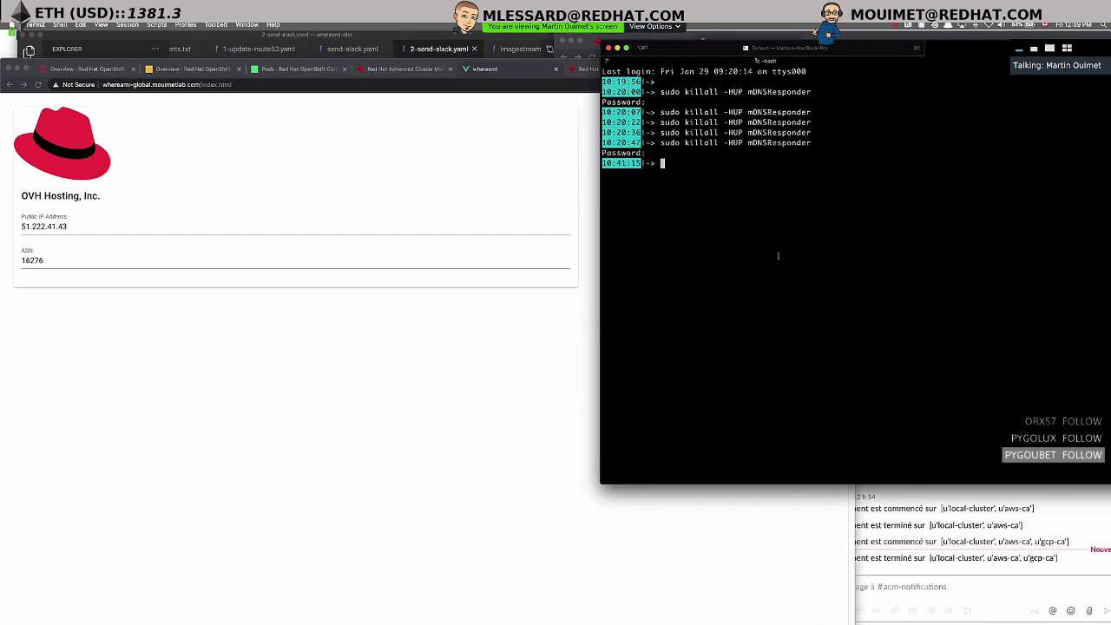
key(Up)
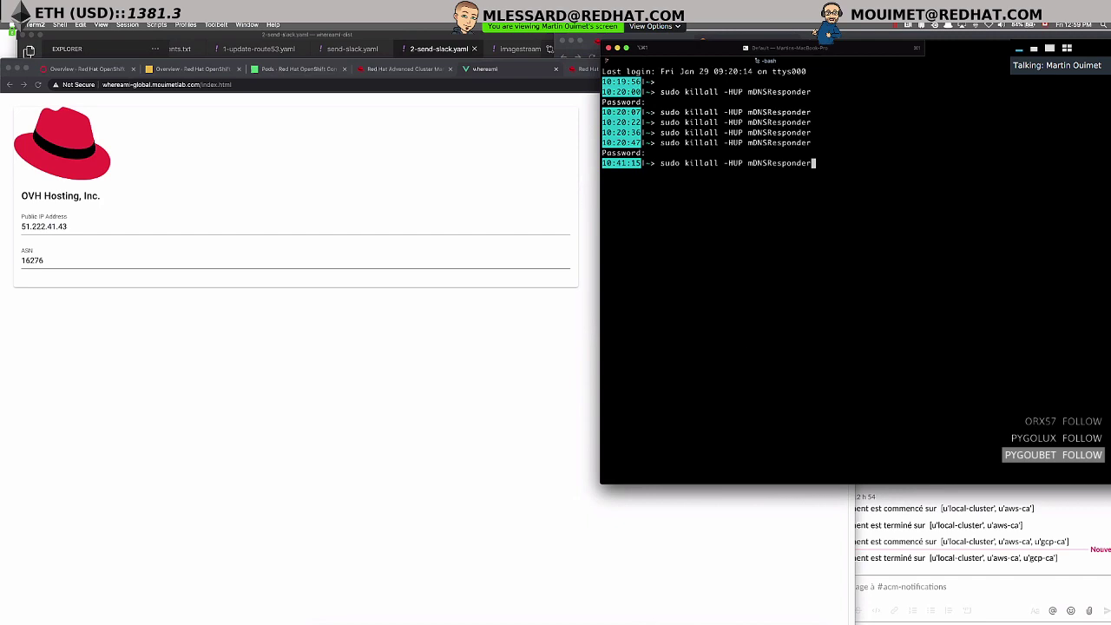
key(Return)
key(Return)
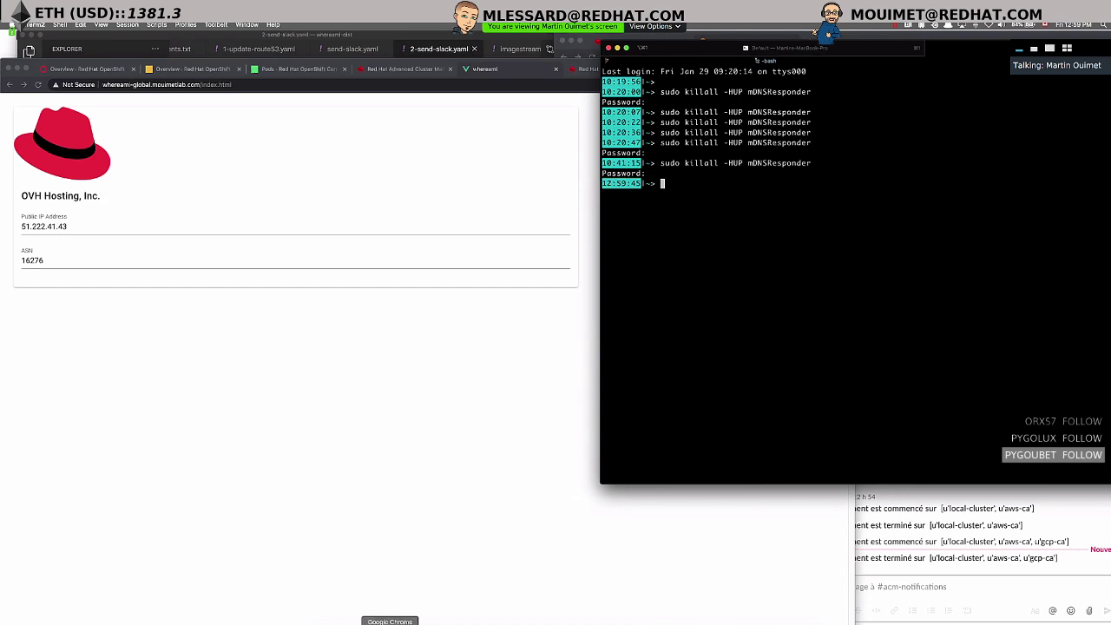
click(466, 97)
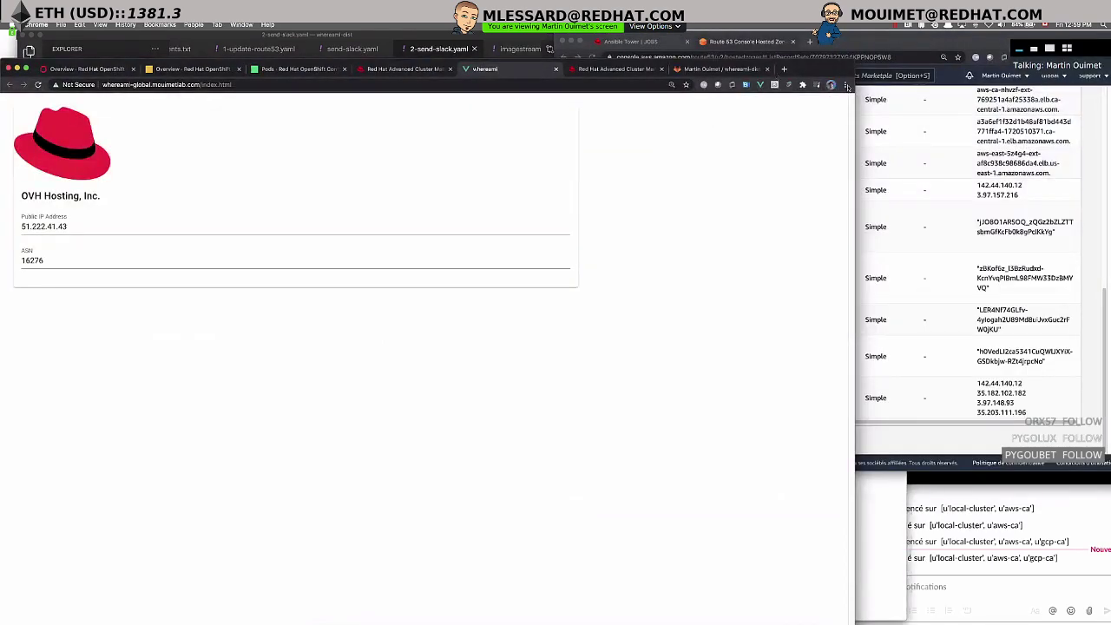
- Clear Chrome's host cache and flush its socket pools at chrome://net-internals
click(844, 84)
key(super+shift+n)
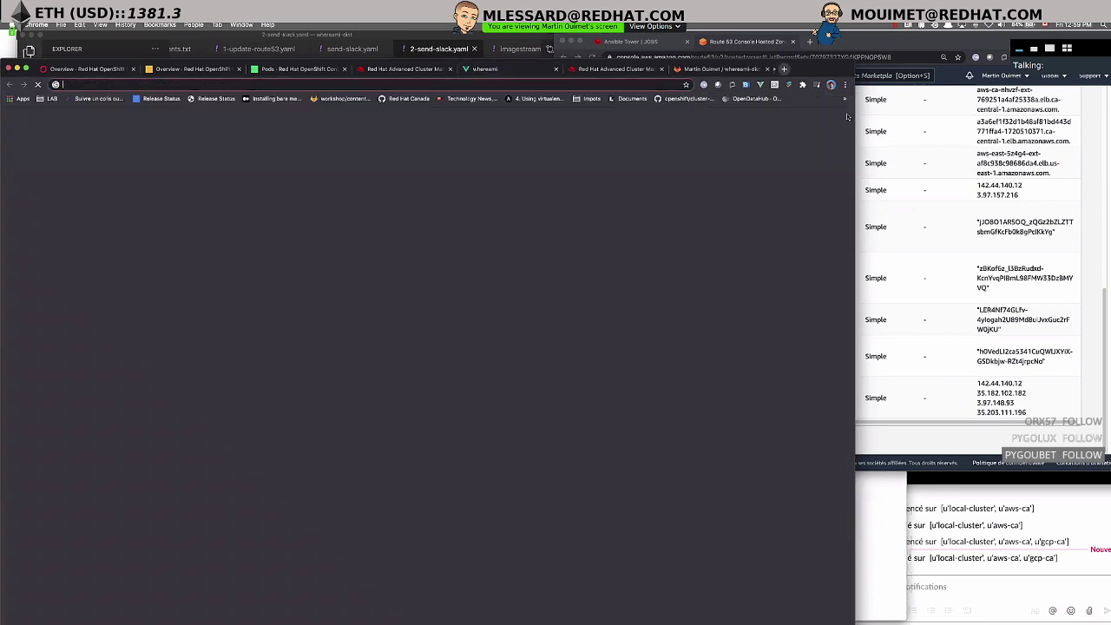
click(845, 98)
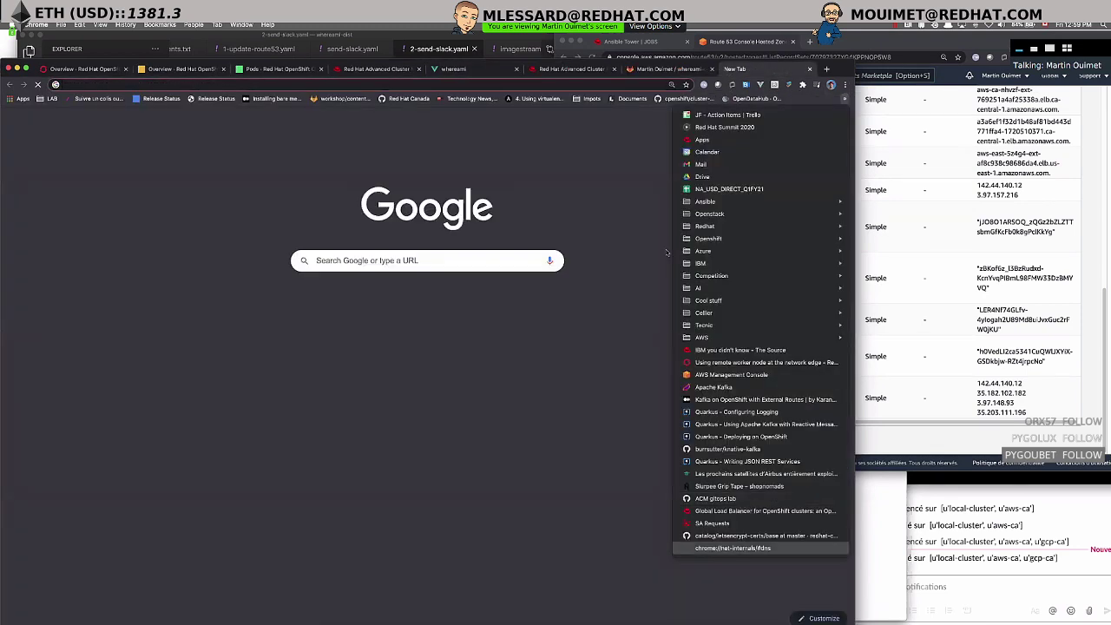
click(742, 502)
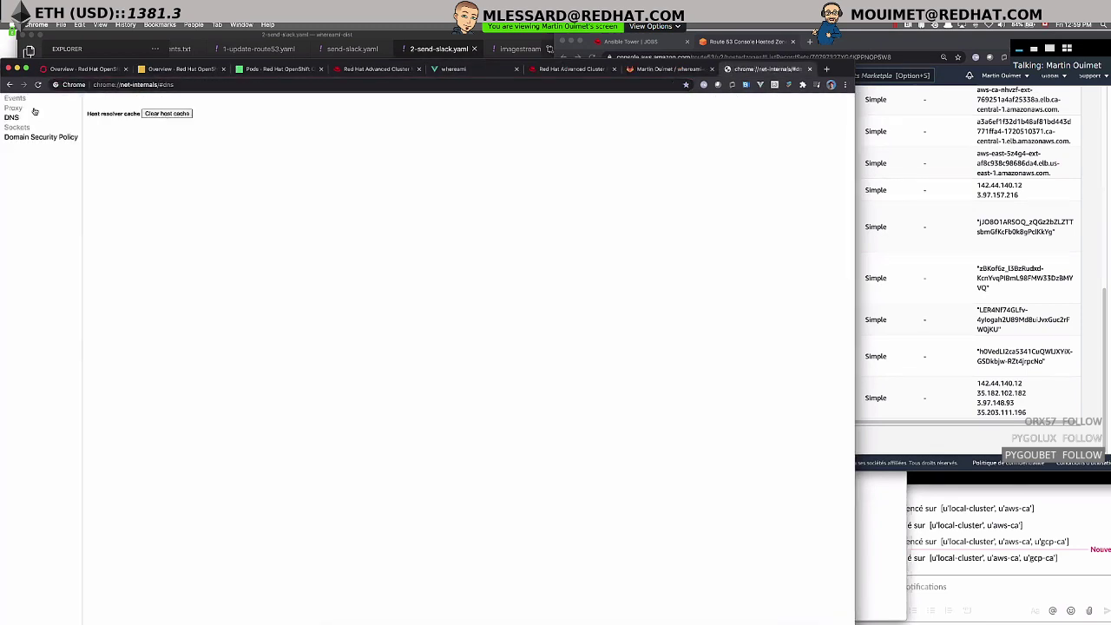
click(160, 115)
click(17, 127)
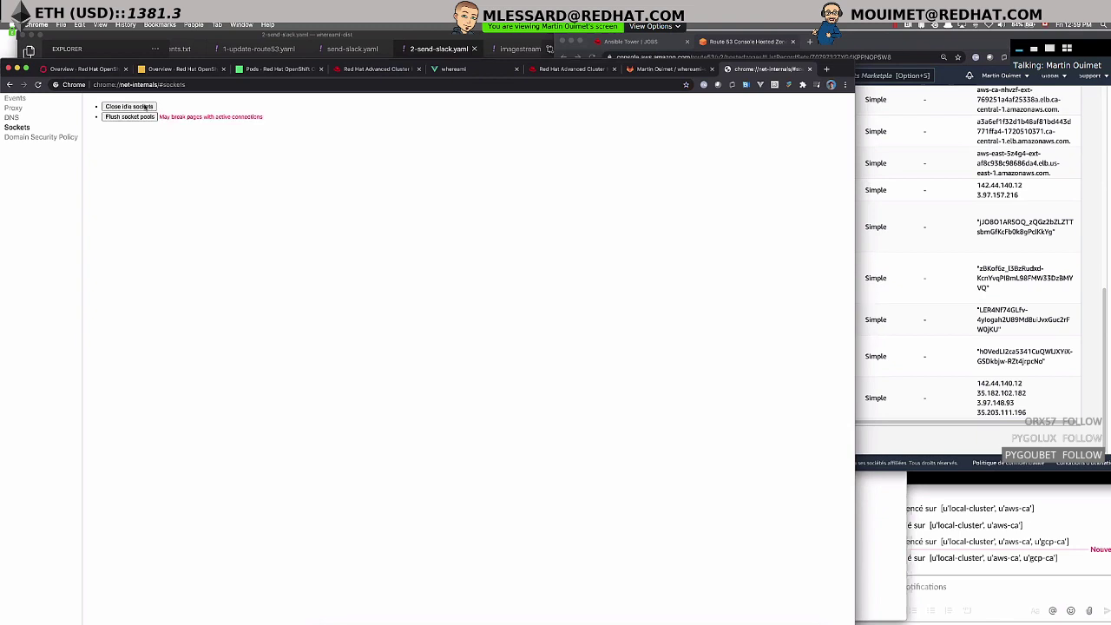
click(138, 117)
- Reload whereami-global, now answering from Amazon Technologies Inc. (ASN 16509), and return to the topology
key(super+5)
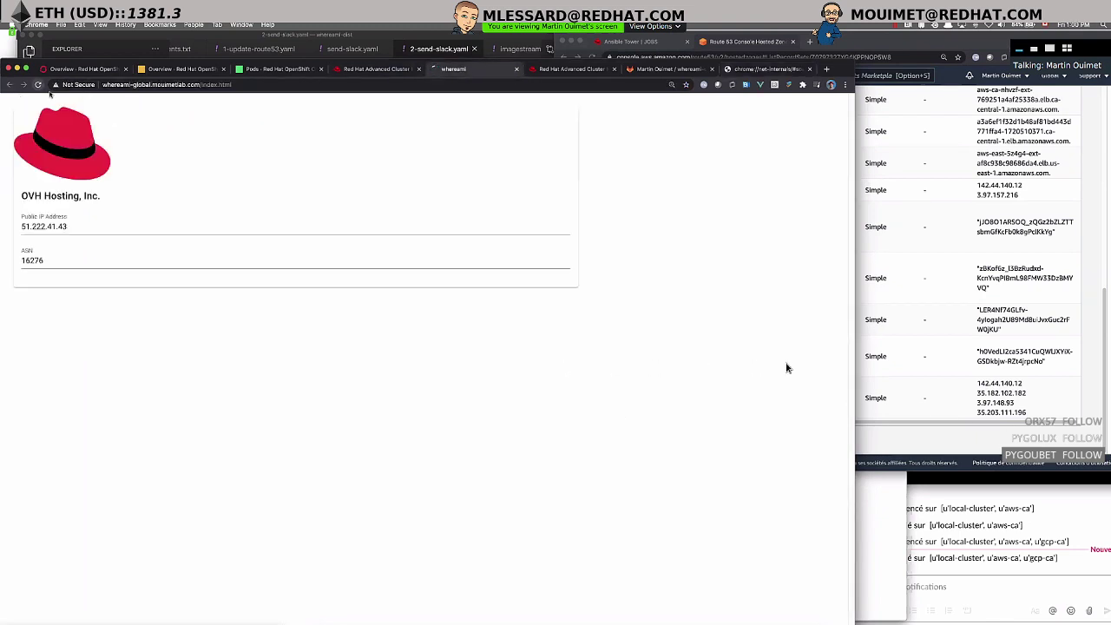
click(37, 85)
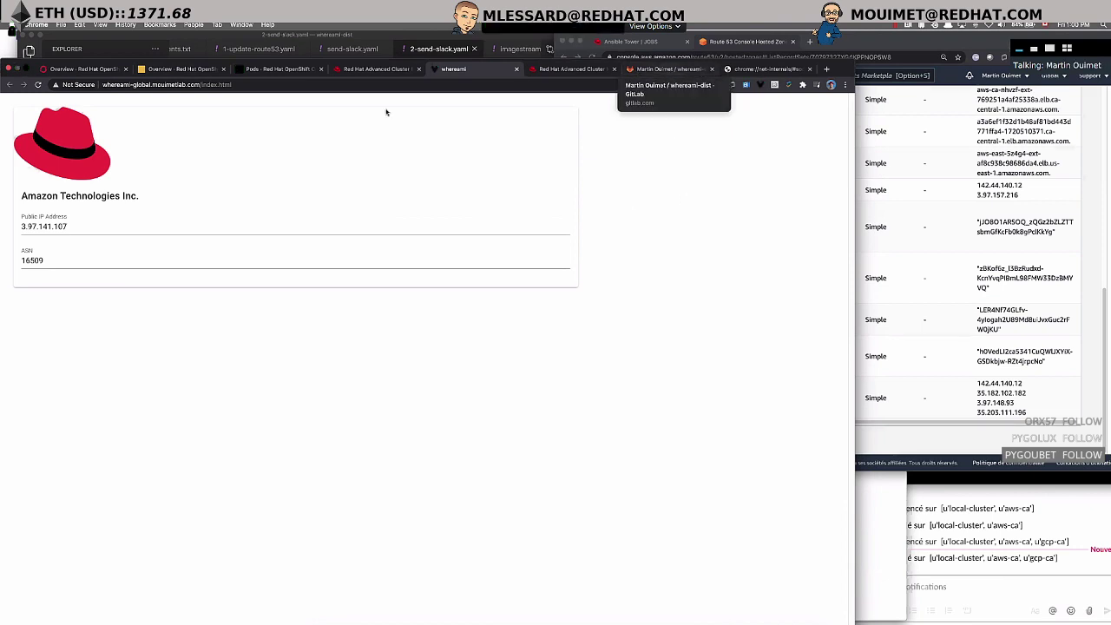
click(364, 70)
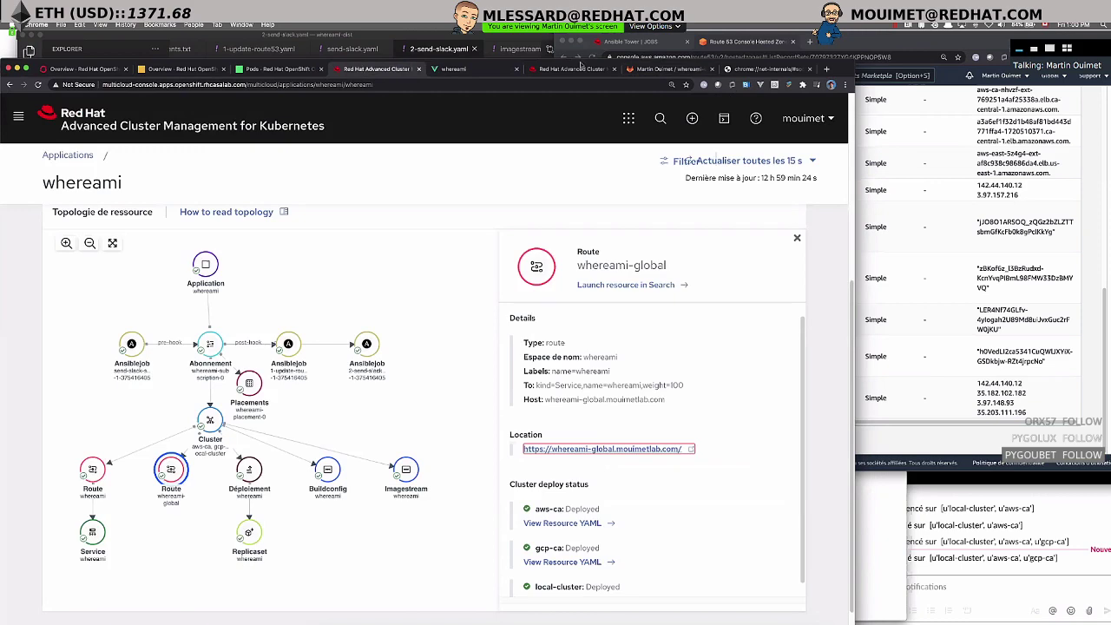
- Raise the aws-ca cluster's whereami deployment from 1 to 2 pods in its deployment details
click(573, 69)
click(382, 69)
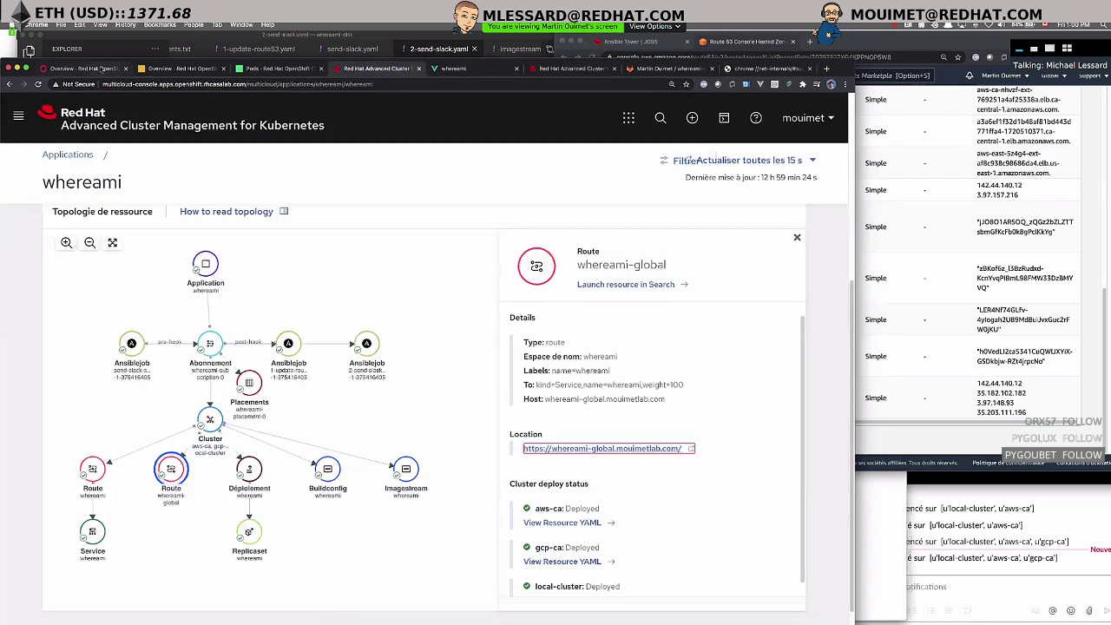
click(100, 69)
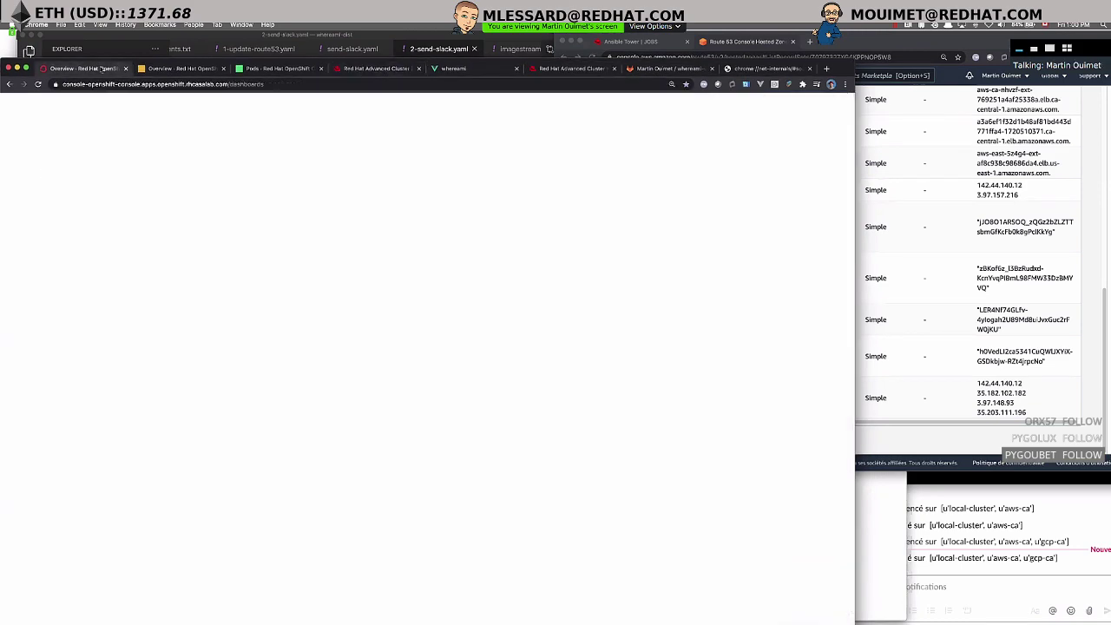
click(173, 70)
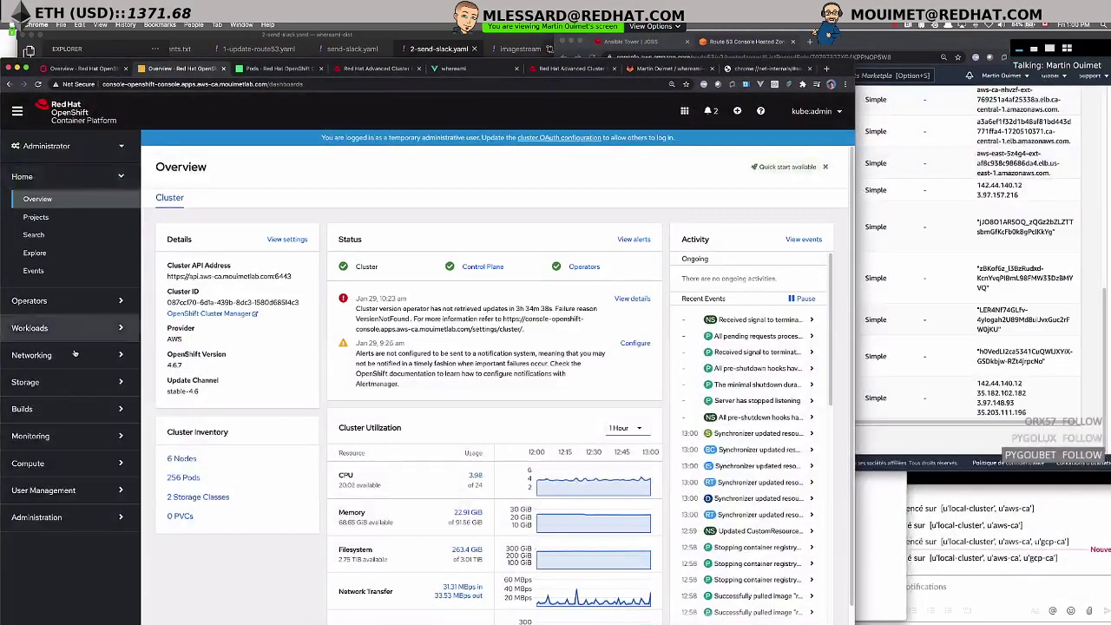
click(70, 328)
click(74, 350)
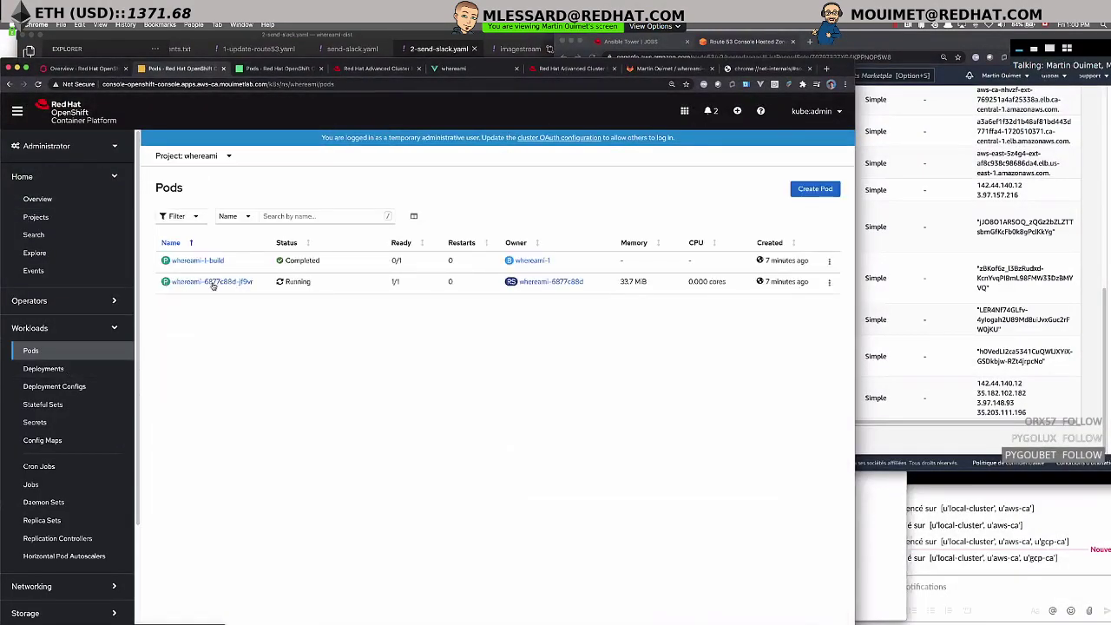
click(44, 368)
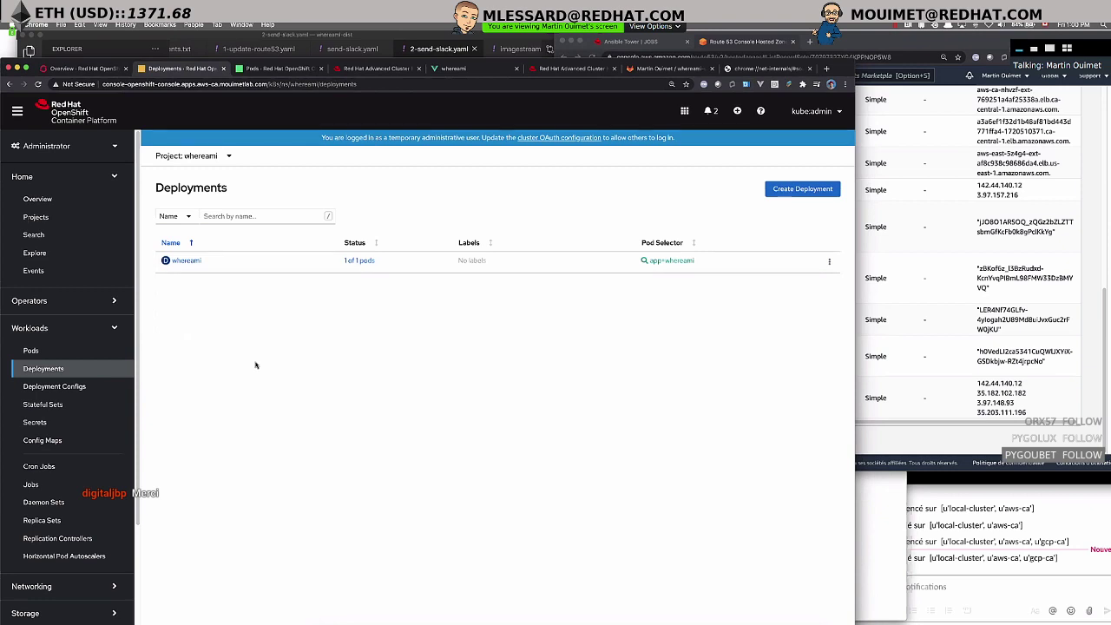
click(187, 261)
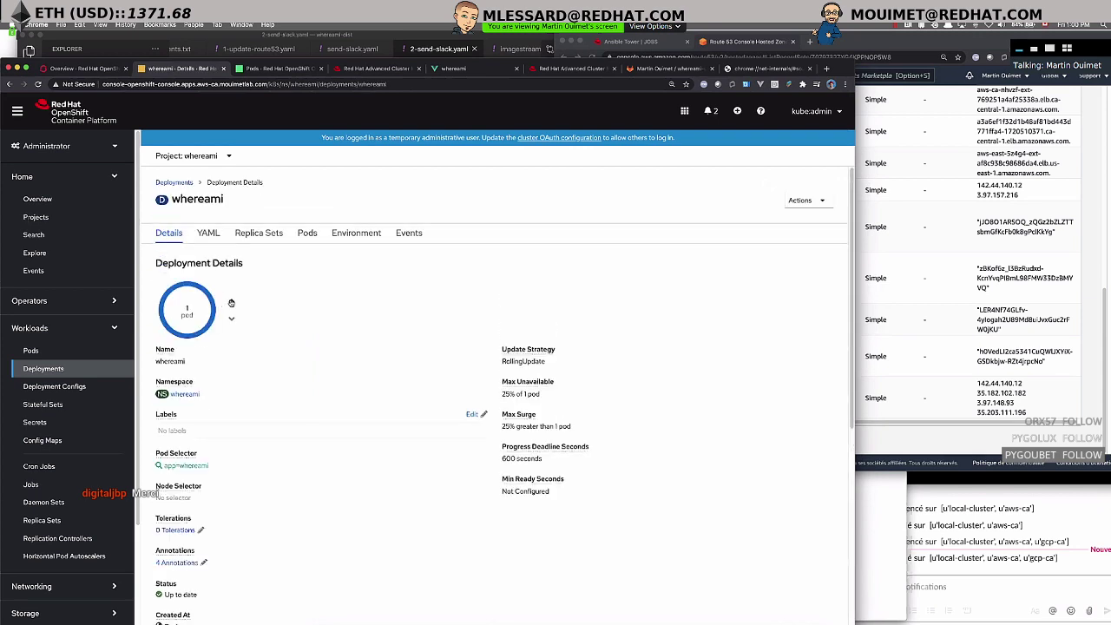
click(232, 302)
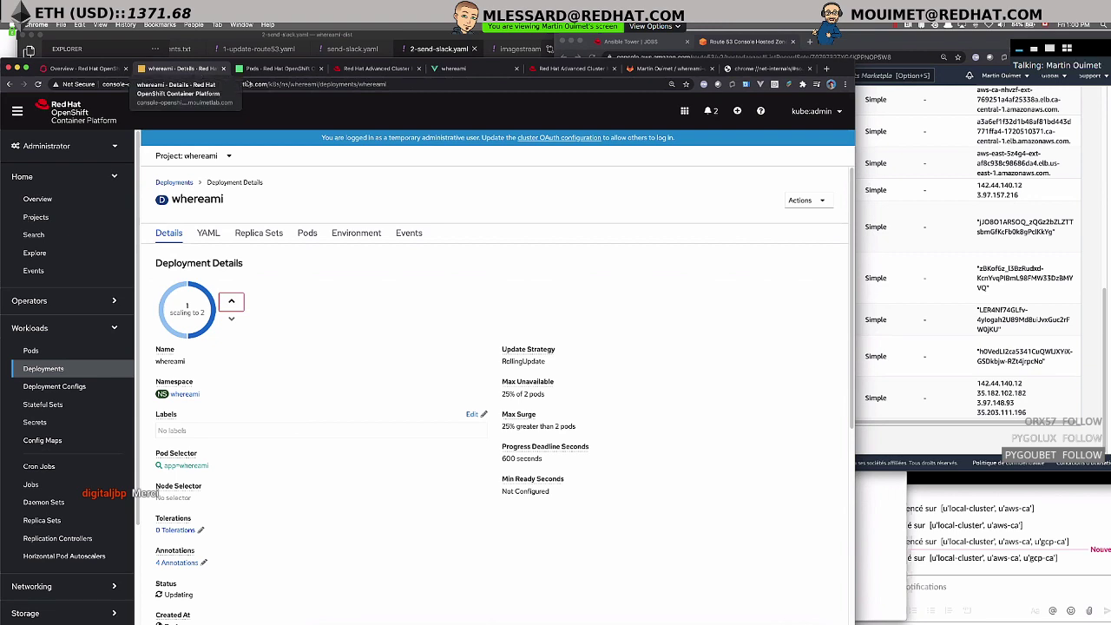
- Open gcp-ca's whereami deployment details in its own window beside aws-ca's, both at 1 pod
drag(273, 68, 683, 102)
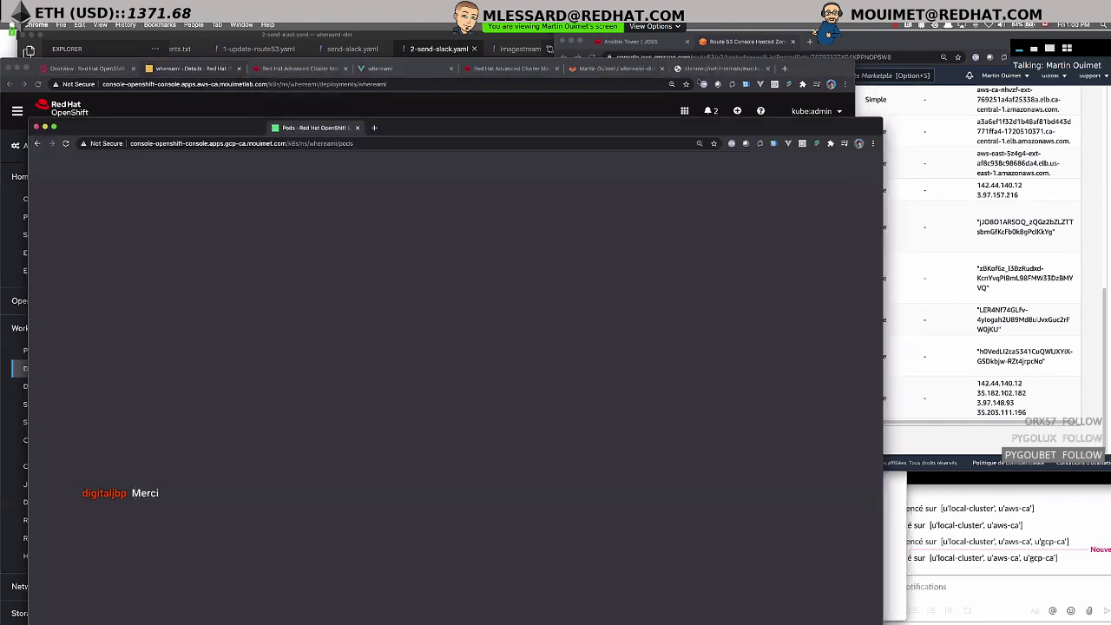
drag(503, 90, 943, 190)
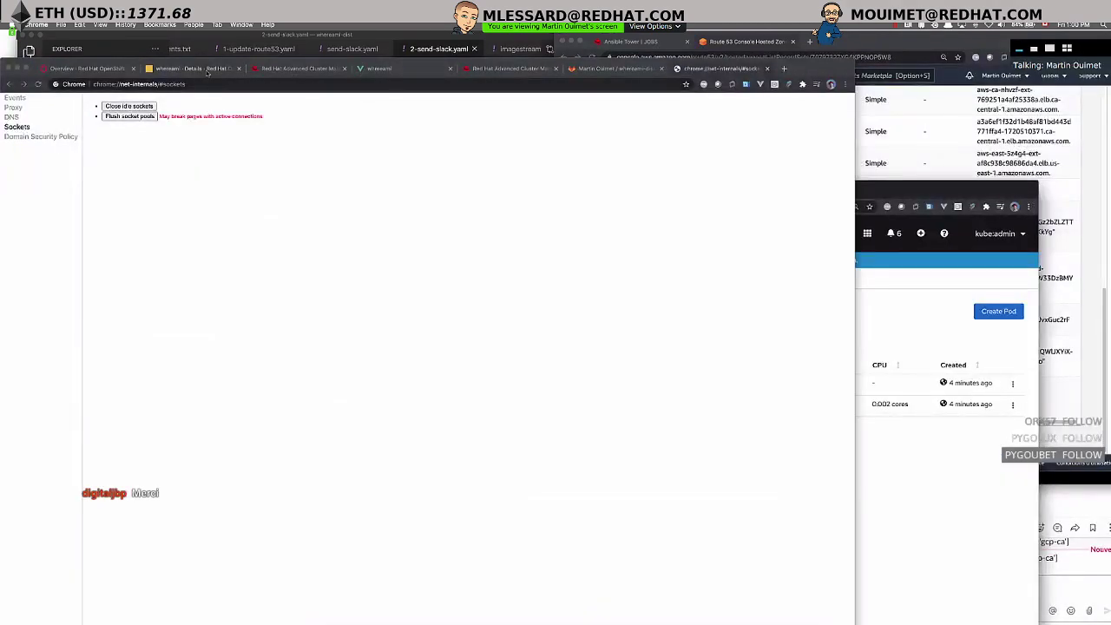
click(206, 69)
key(super+grave)
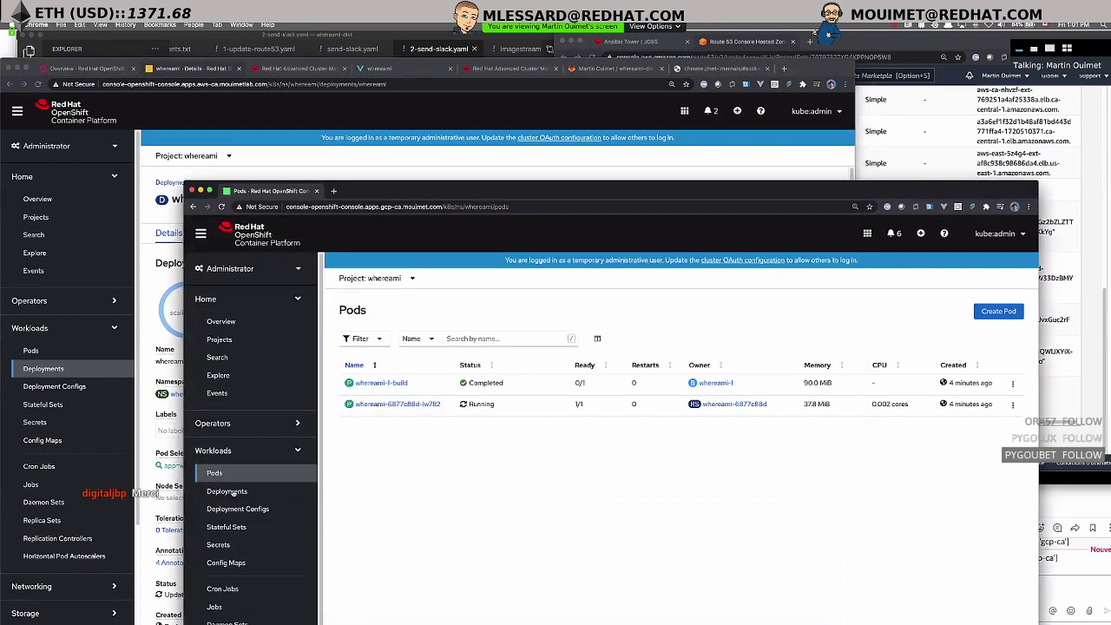
click(230, 490)
drag(415, 193, 622, 89)
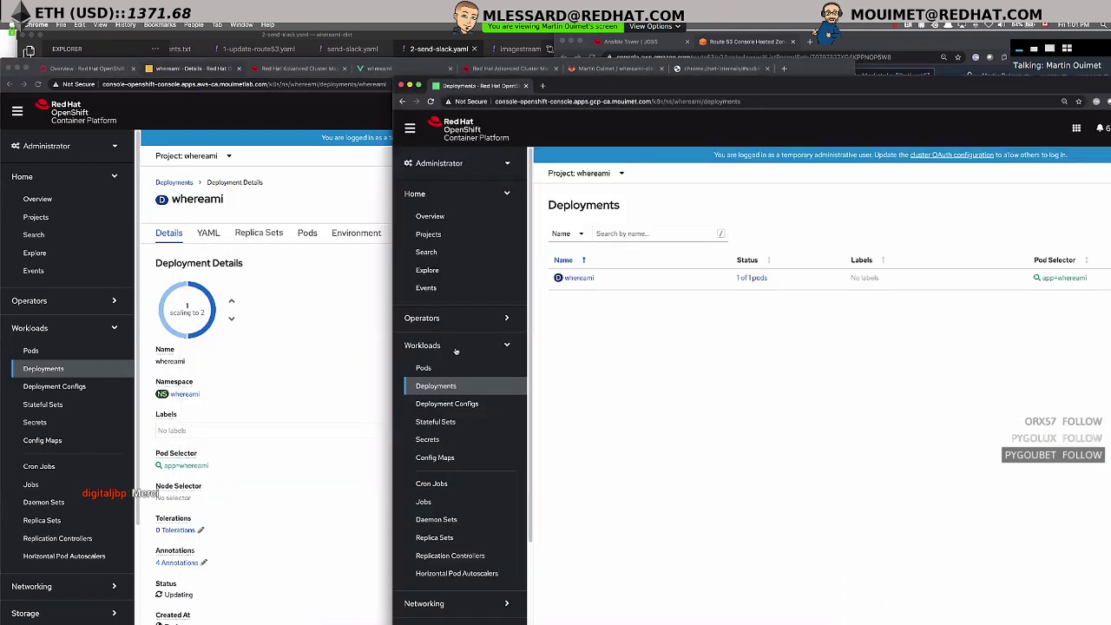
click(579, 278)
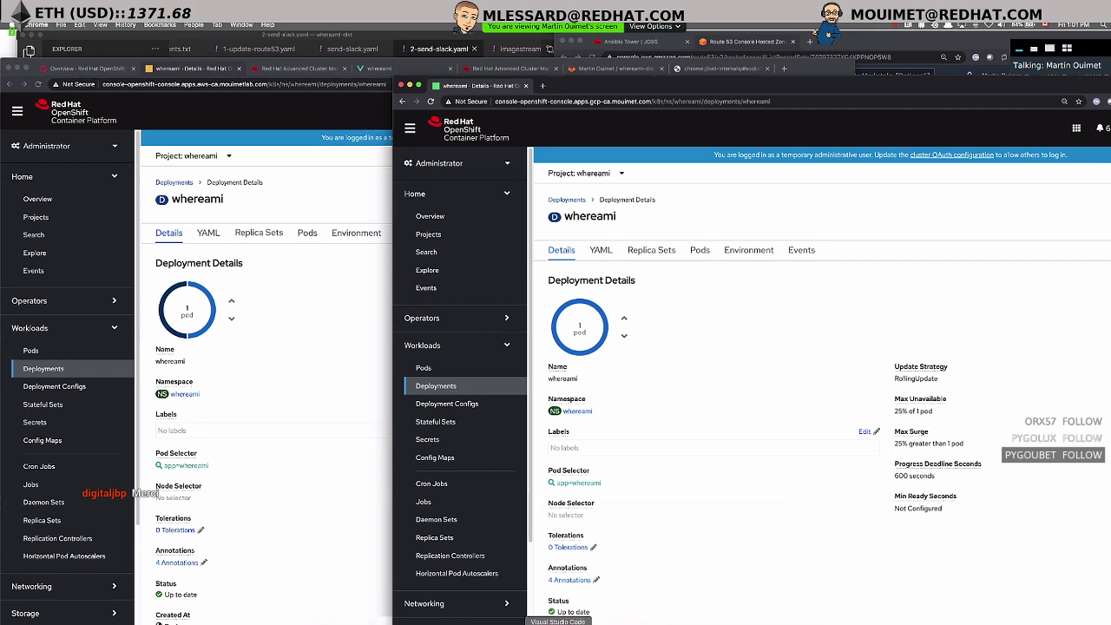
click(559, 623)
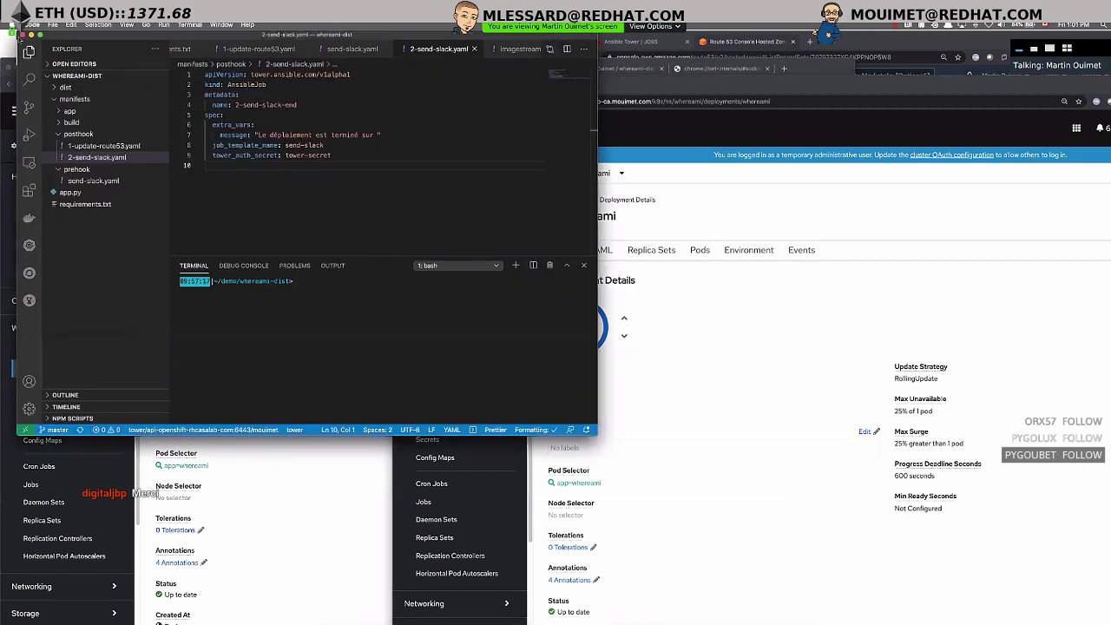
- In a fresh terminal session, change into the demo/whereami-dist folder
click(660, 623)
click(676, 620)
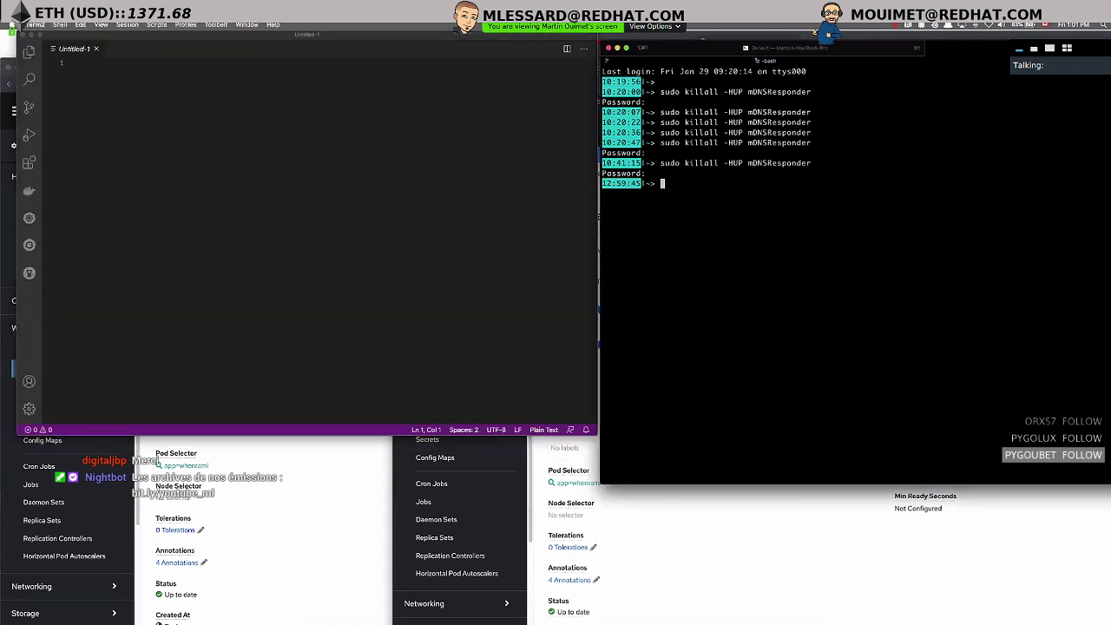
key(Return)
key(Return)
key(Return)
text(cd demo)
key(Return)
text(cd )
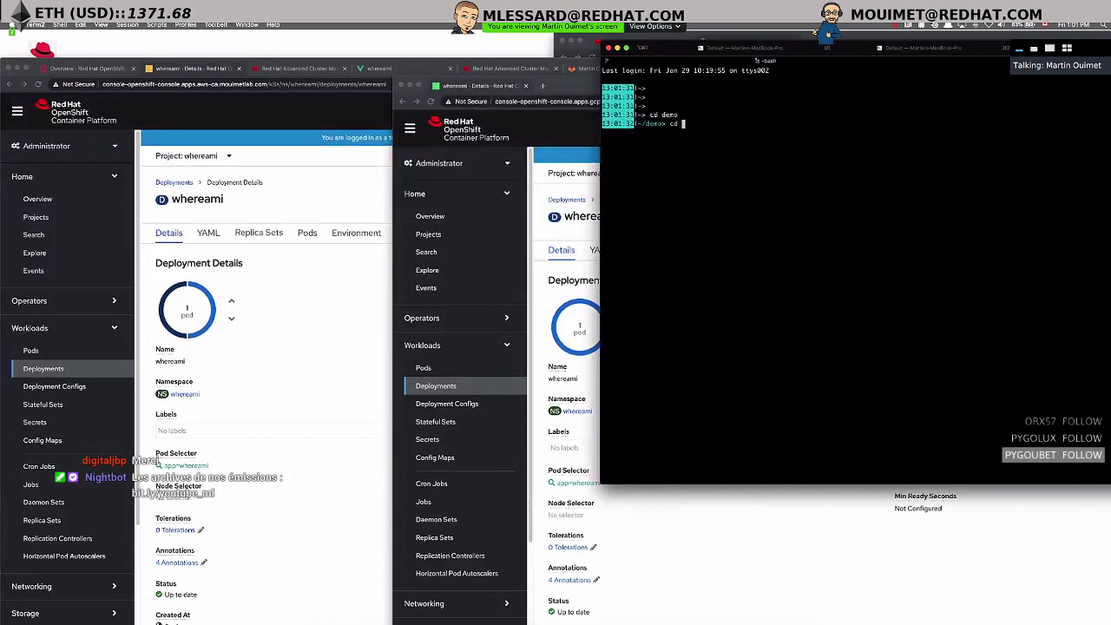
text(whereami-)
key(Tab)
key(Return)
- Launch the project with code . and open manifests/app/deployment.yaml
text(code .)
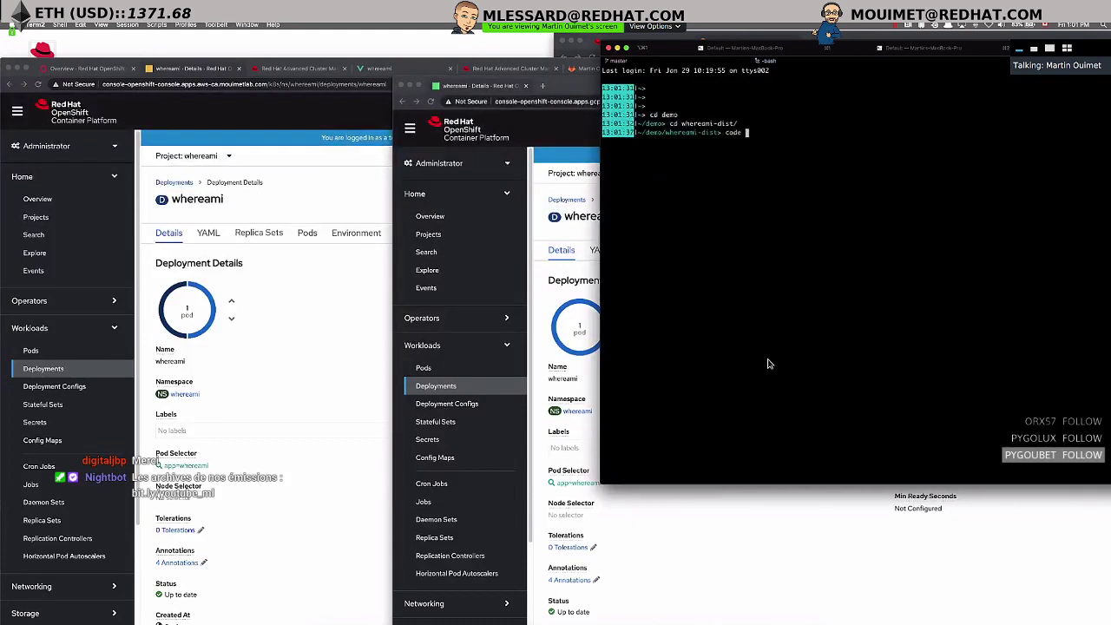
key(Return)
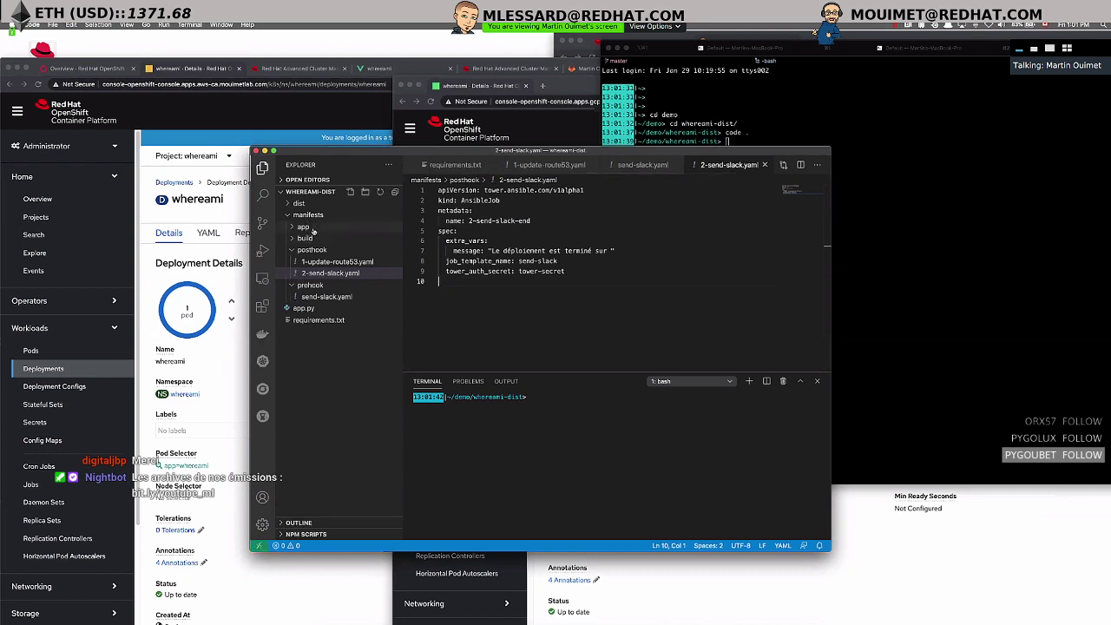
click(309, 228)
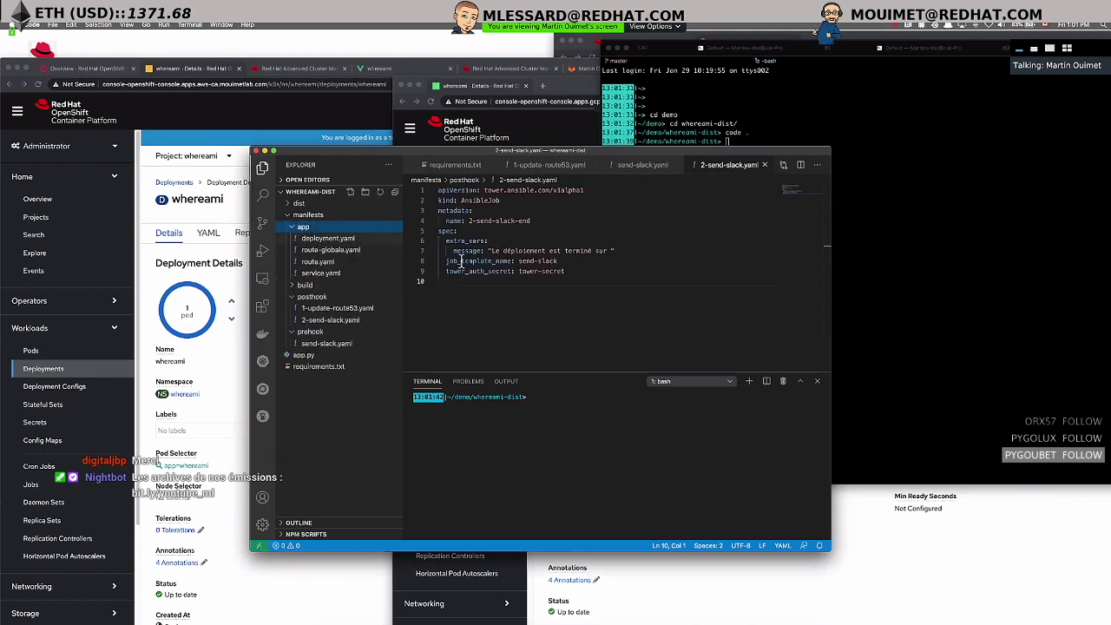
click(327, 238)
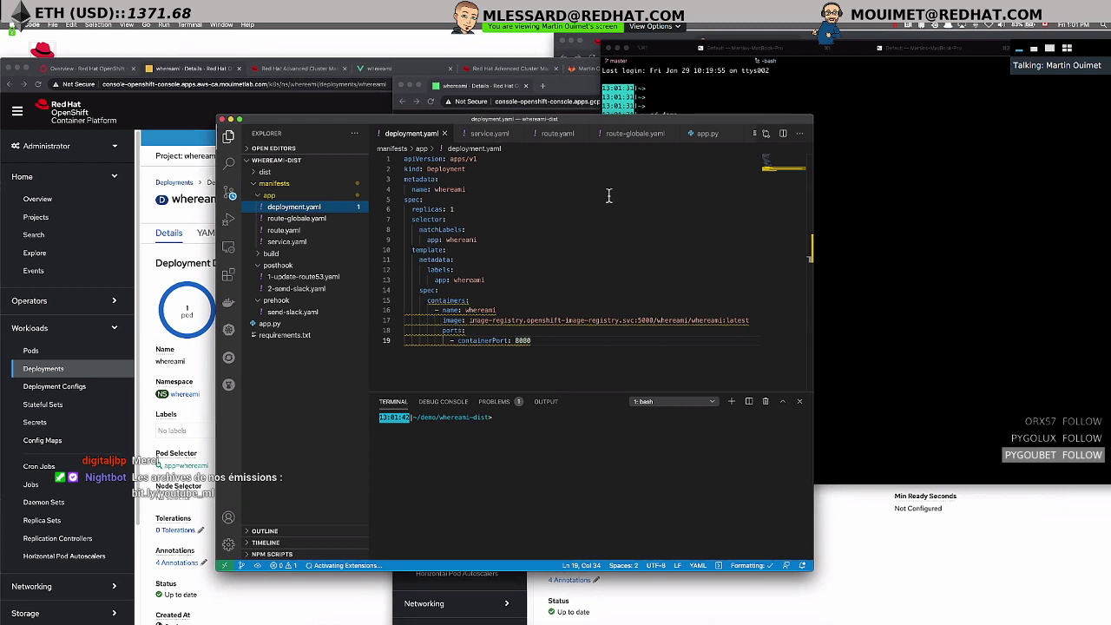
- Change replicas from 1 to 2 in deployment.yaml and stage the file
click(469, 211)
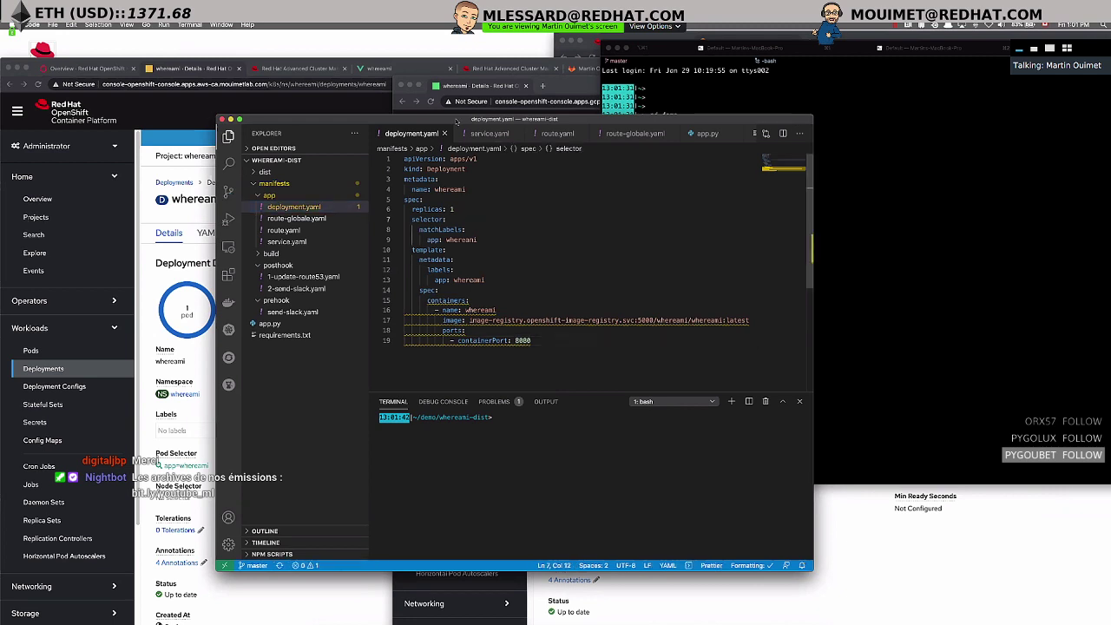
text(2)
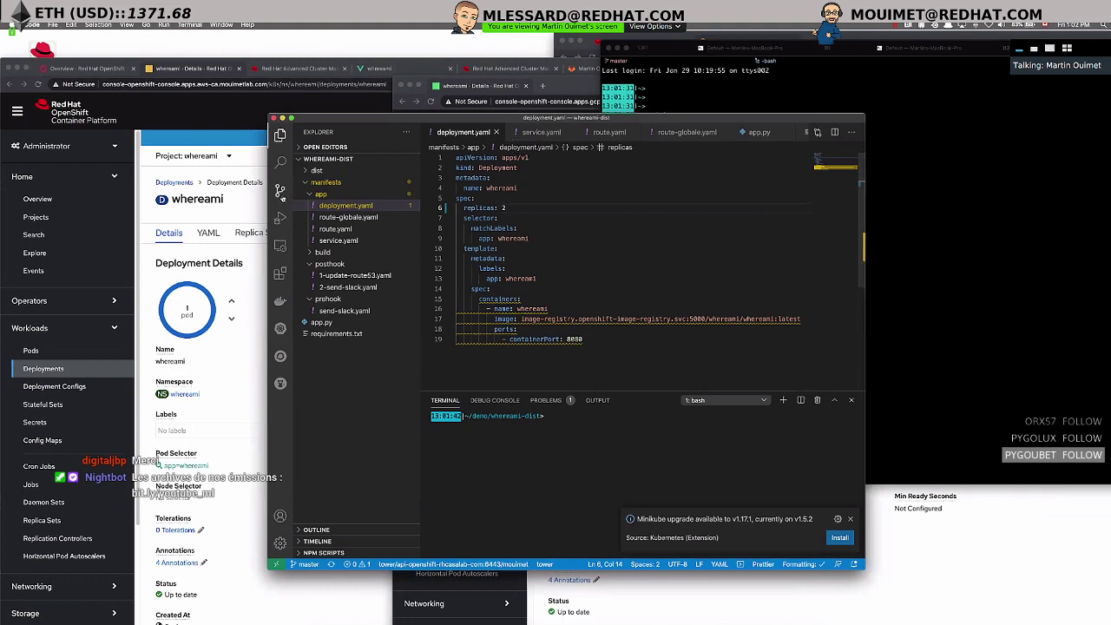
key(ctrl+shift+g)
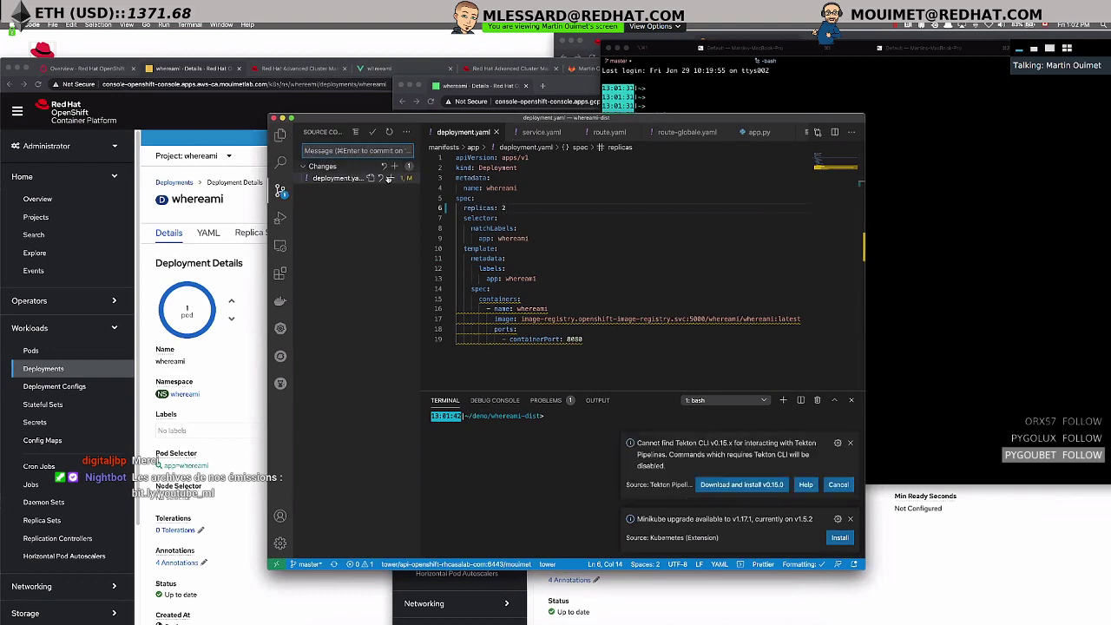
click(393, 179)
- Commit the change with message 'changed replica 2' and push it to the remote
text(changed repluc)
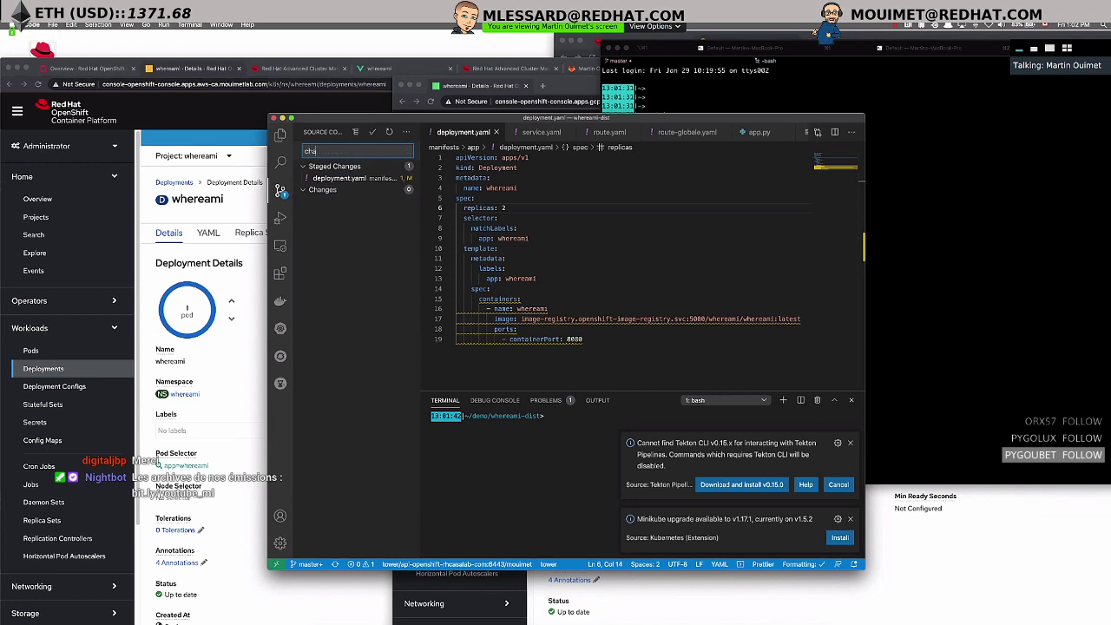
key(BackSpace)
key(BackSpace)
text(ica 2)
click(374, 135)
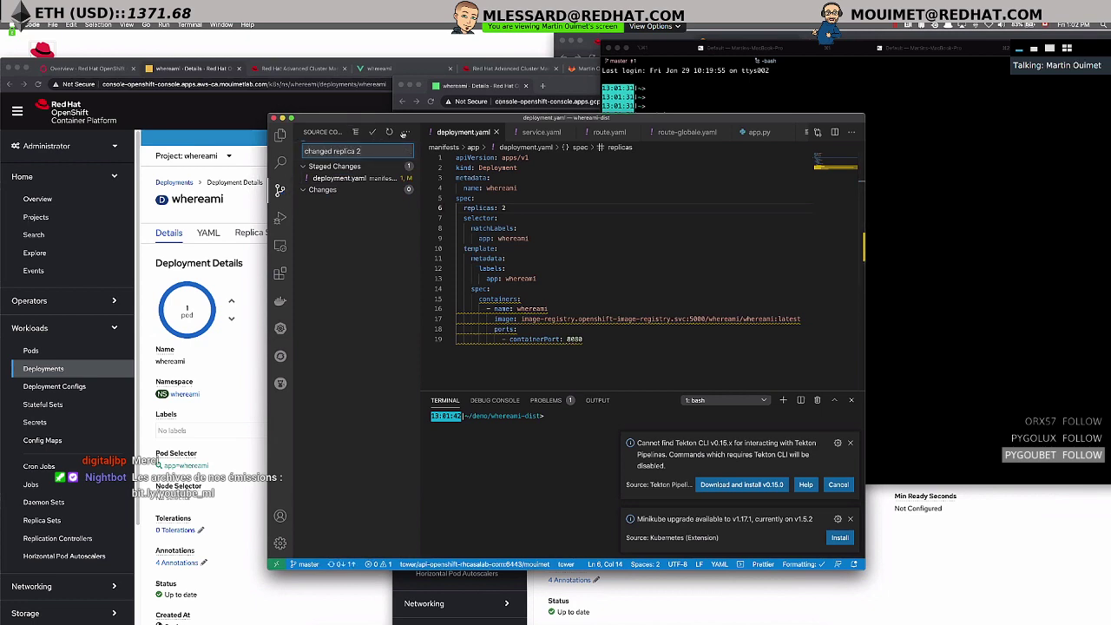
click(407, 132)
click(425, 183)
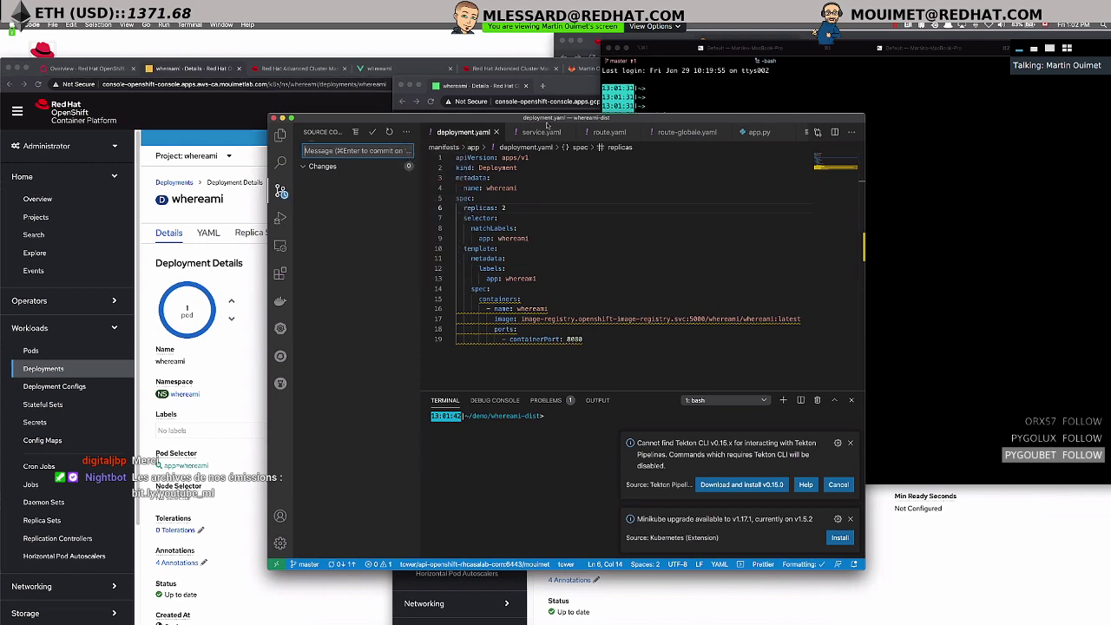
- Watch gcp-ca's whereami deployment scale to 2 pods, Up to date, after the pushed change
click(574, 87)
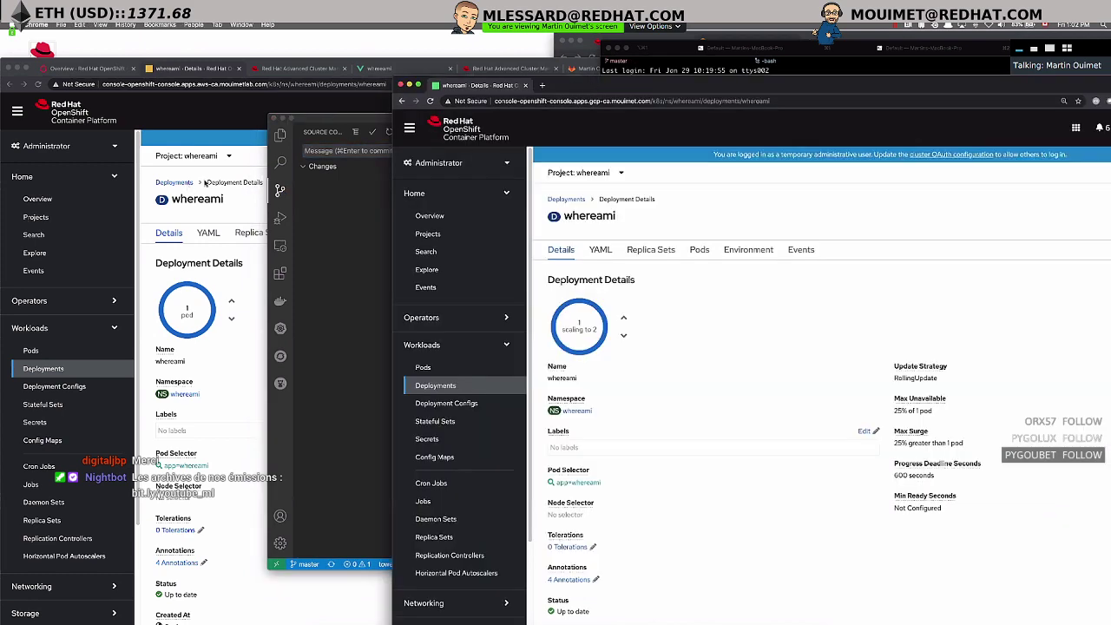
click(237, 214)
click(885, 247)
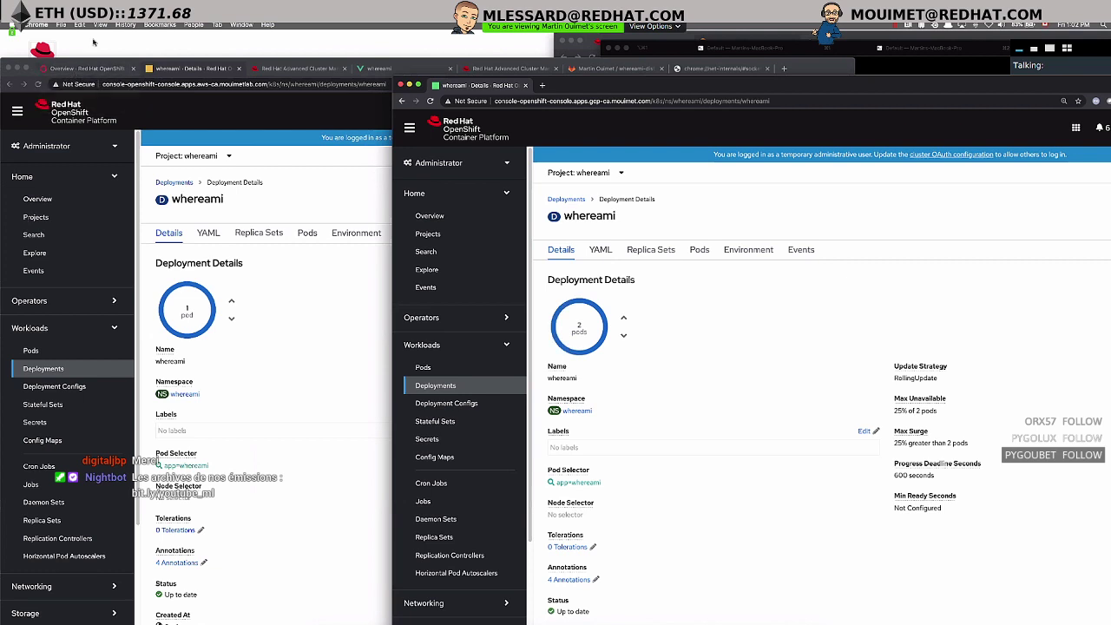
- Open local-cluster's whereami deployment (2 pods) in its own window and shift the gcp-ca window right
click(83, 73)
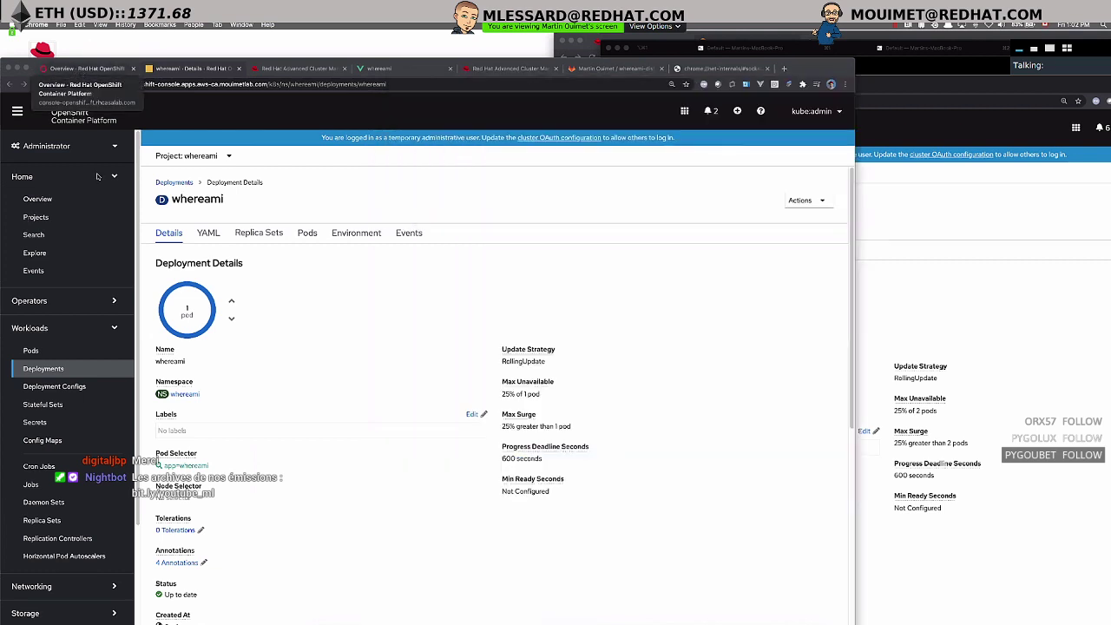
drag(361, 338, 529, 251)
click(450, 509)
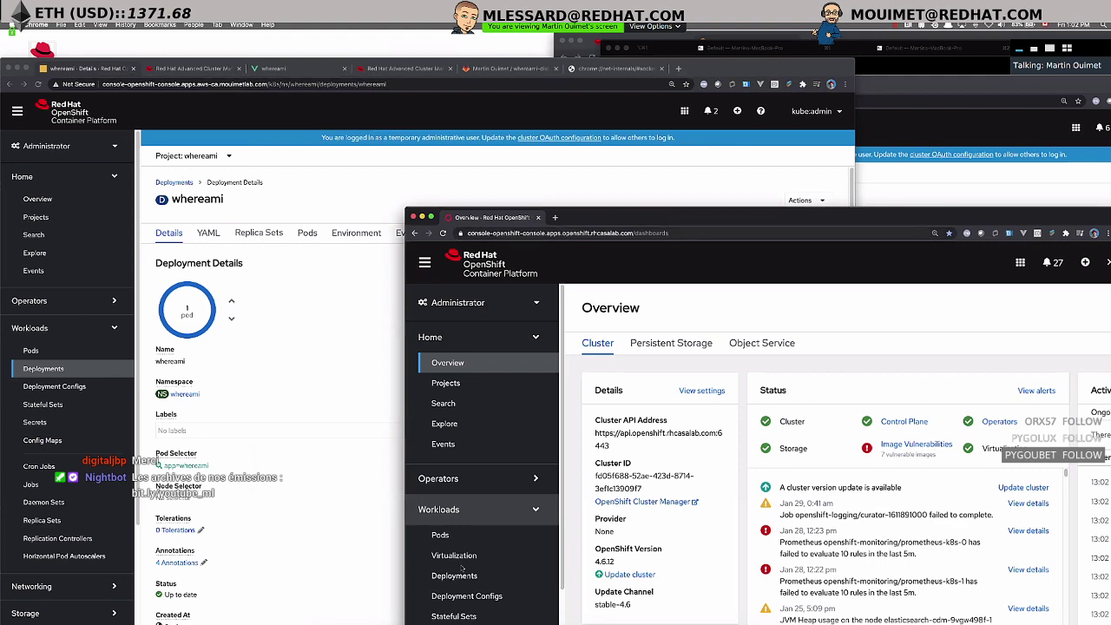
click(457, 580)
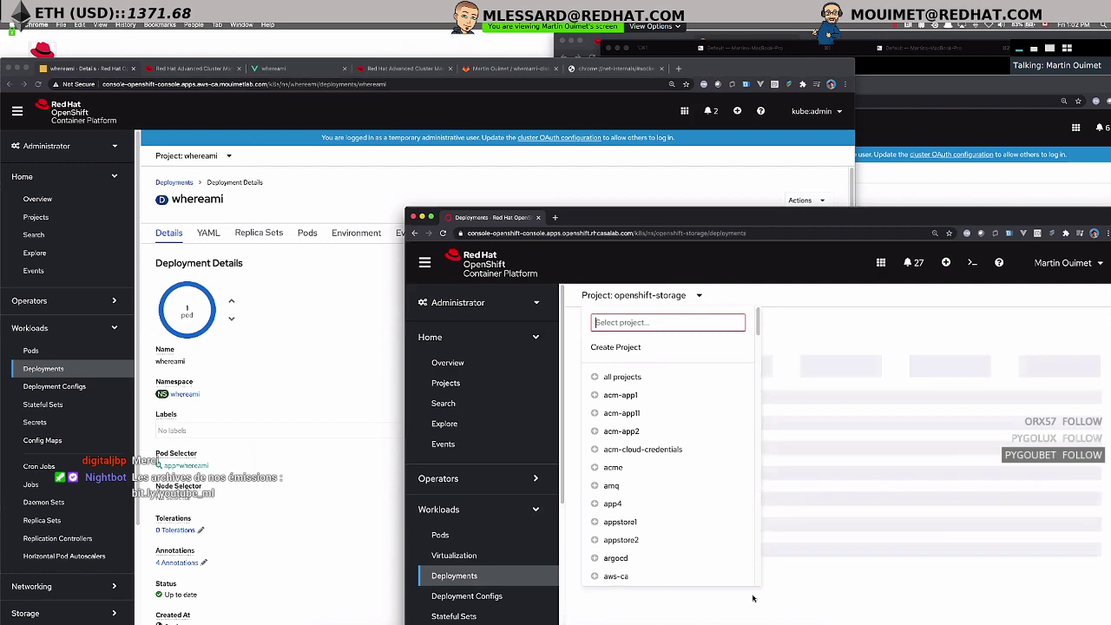
scroll(628, 555, down, 10)
click(628, 574)
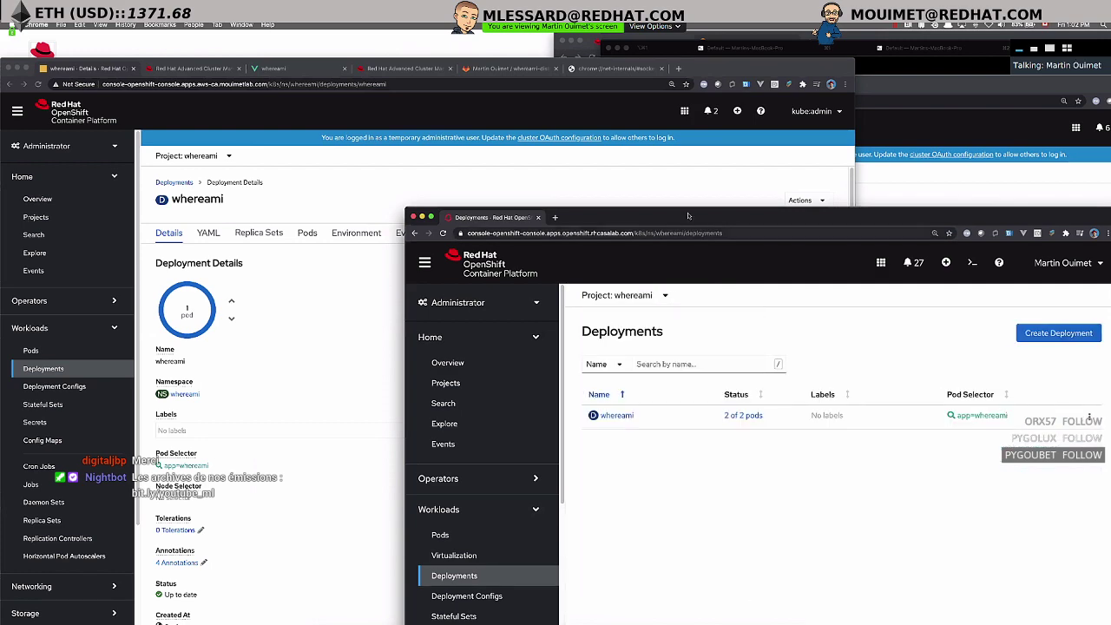
drag(688, 215, 666, 176)
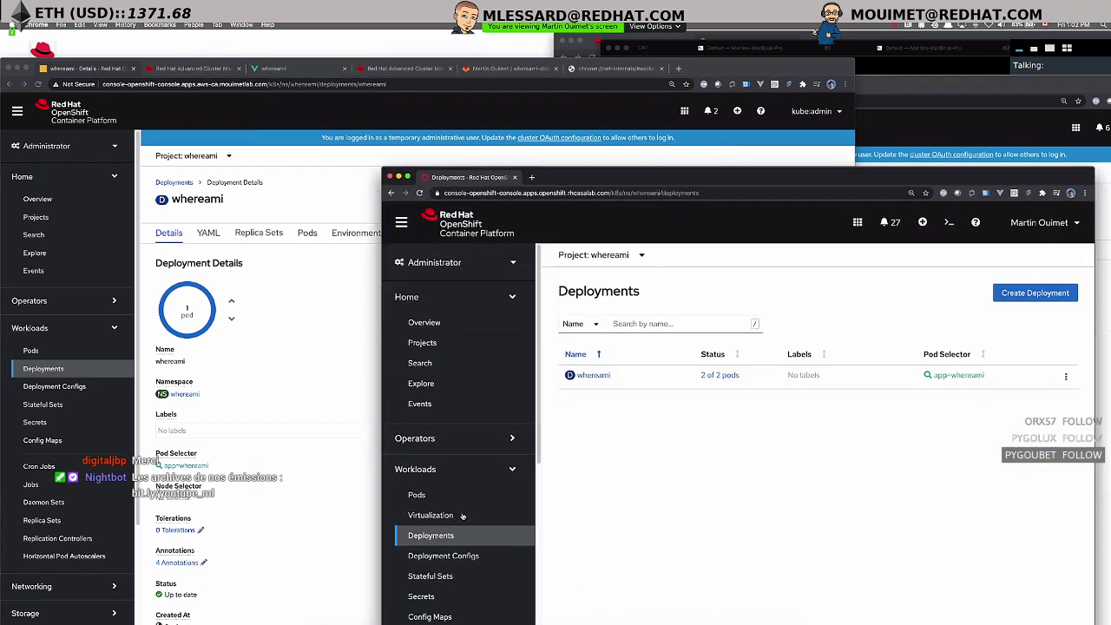
click(594, 375)
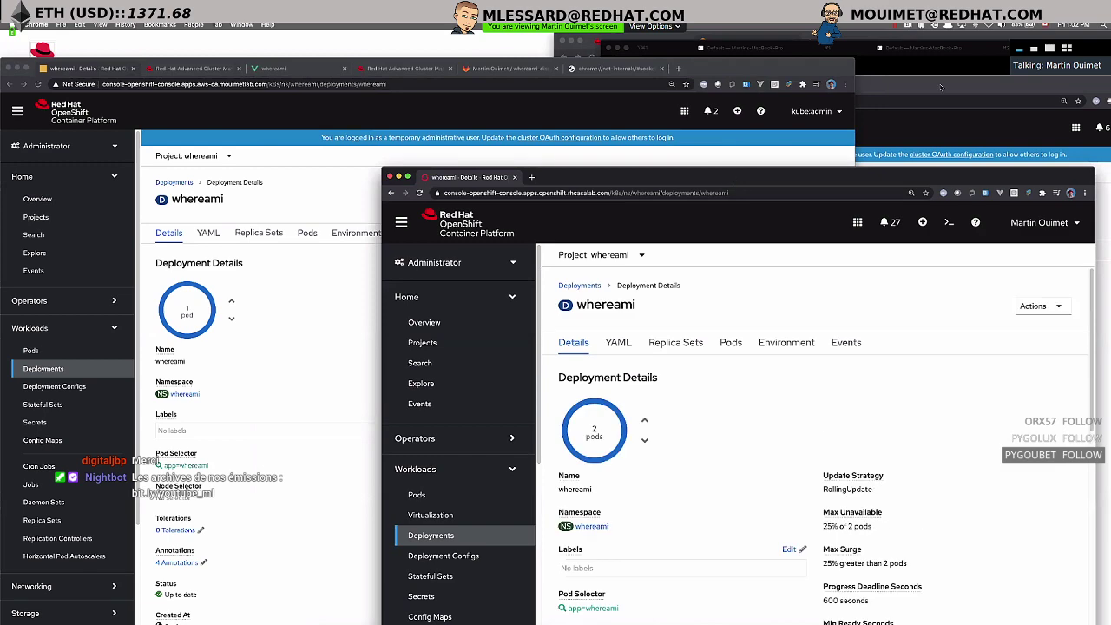
click(942, 87)
drag(913, 86, 1110, 80)
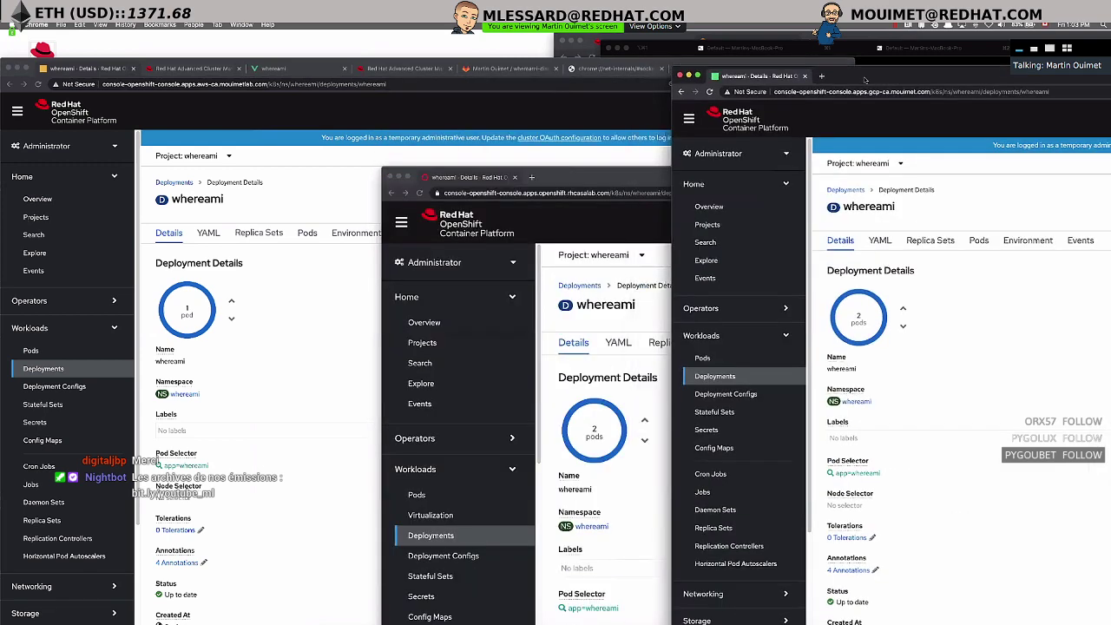